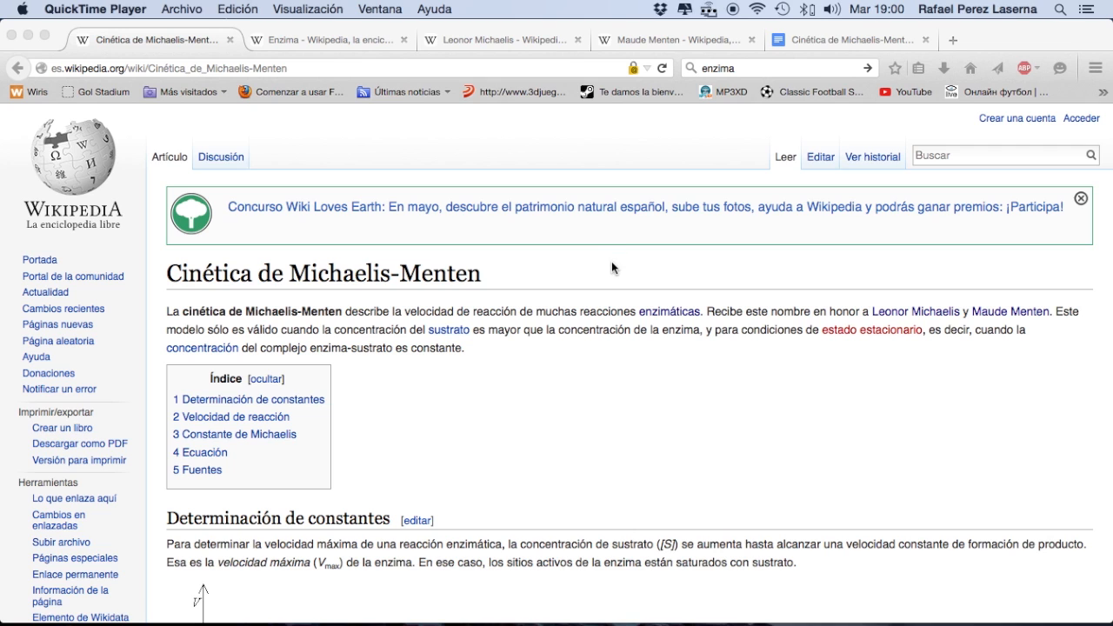
- Look over the Cinética de Michaelis-Menten introduction and bring up the Wikipedia article on Enzima
scroll(611, 268, "down", 1)
scroll(611, 268, "up", 1)
left_click(294, 35)
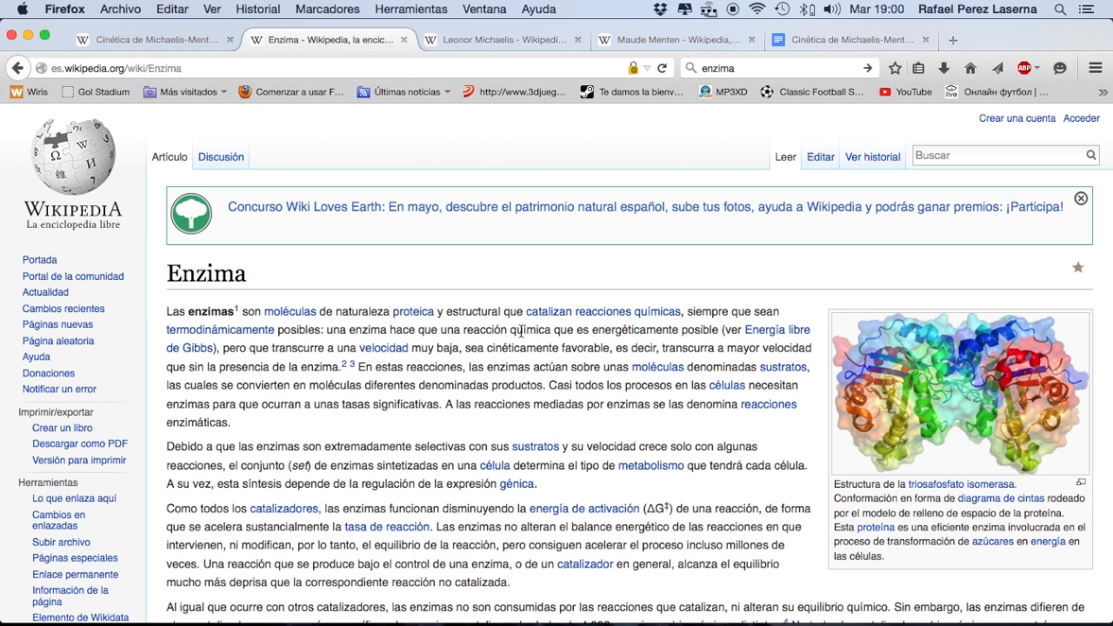
- Return to the Cinética de Michaelis-Menten article and examine the velocity diagram and the reaction velocity section
left_click(184, 41)
scroll(465, 348, "down", 3)
scroll(464, 351, "down", 2)
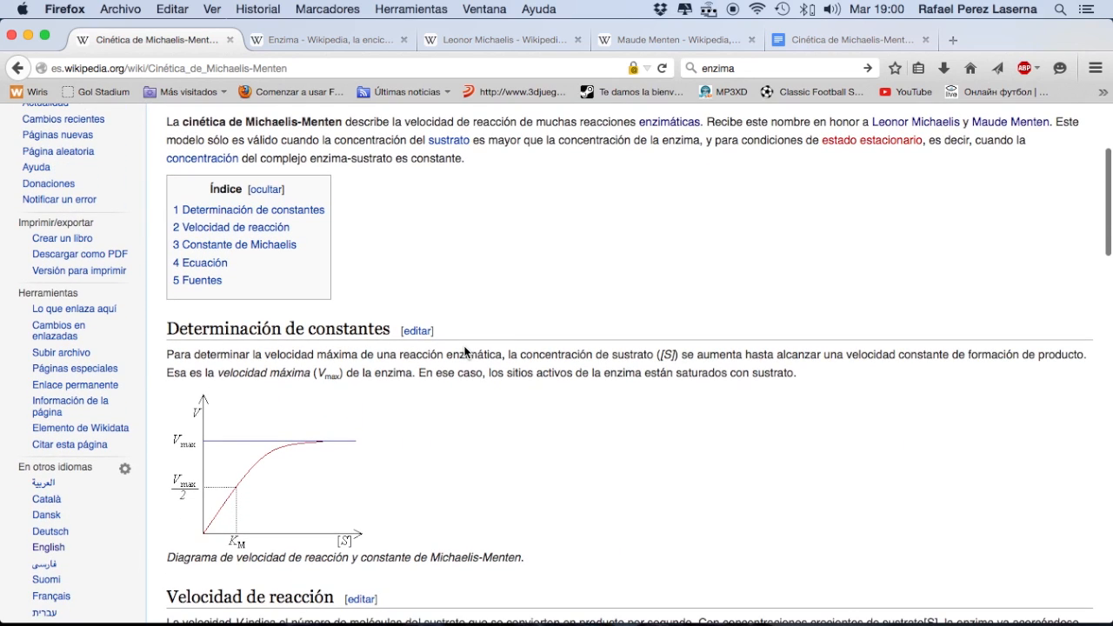
scroll(464, 351, "down", 1)
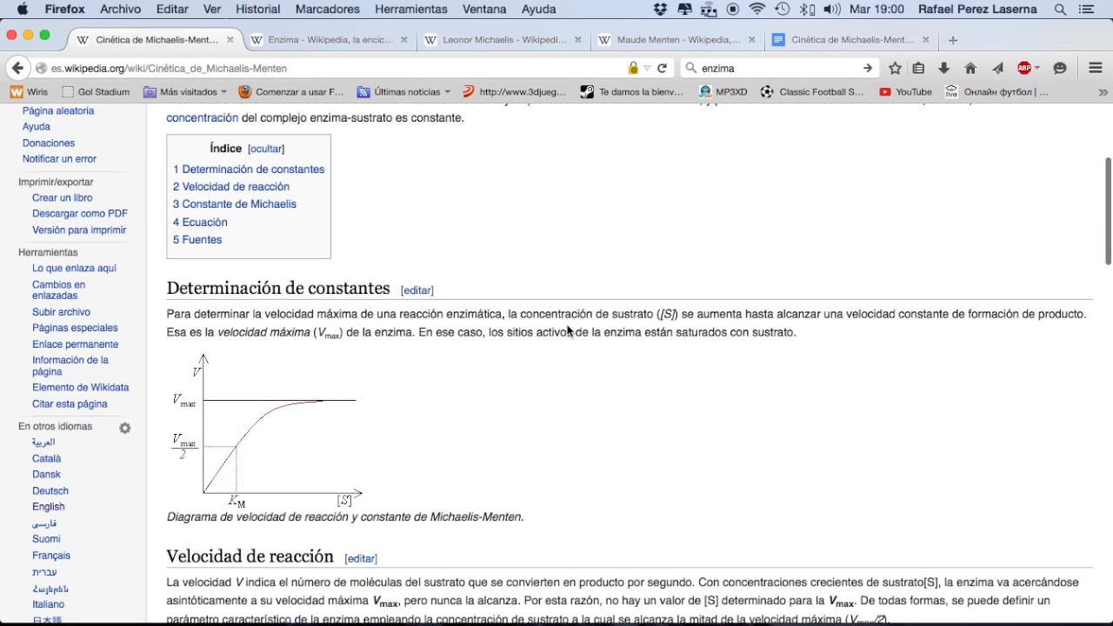
scroll(566, 328, "down", 3)
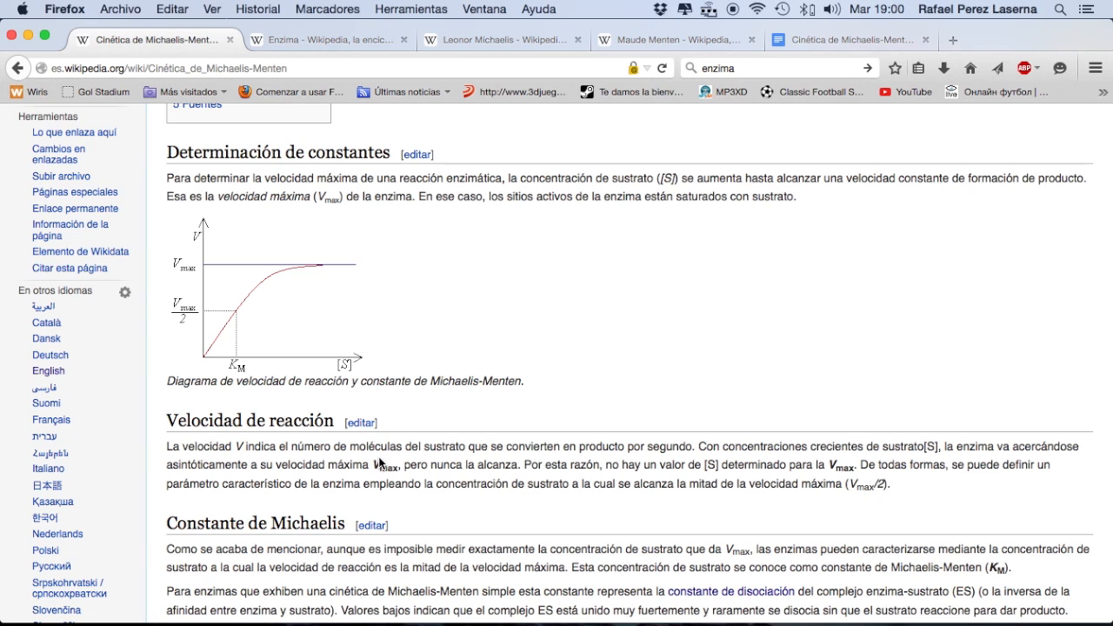
scroll(386, 457, "up", 5)
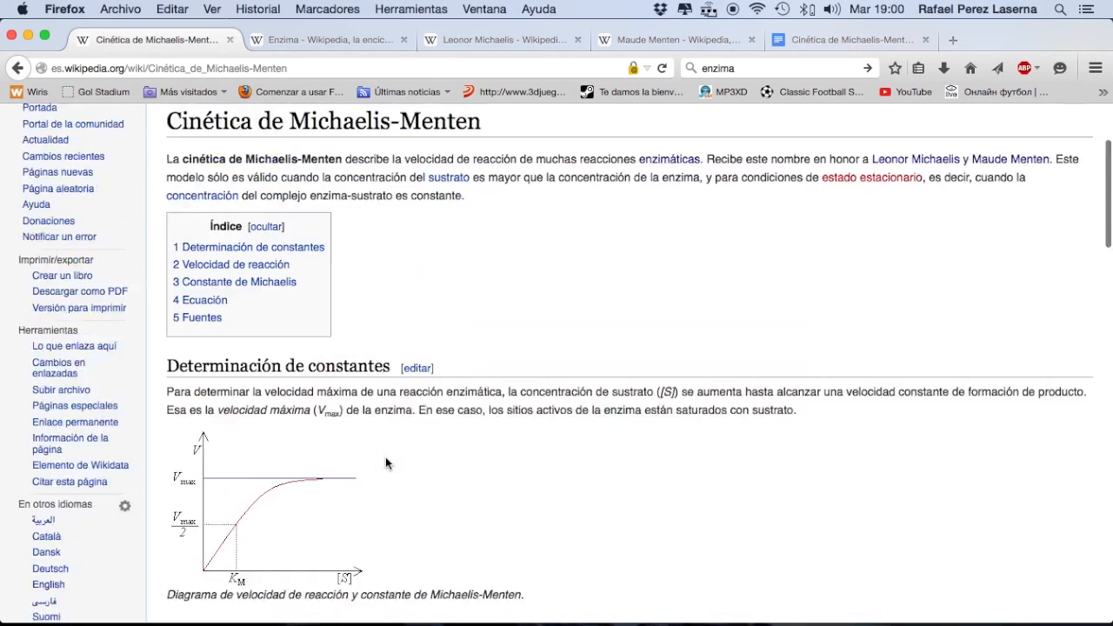
scroll(387, 459, "down", 2)
scroll(387, 459, "down", 5)
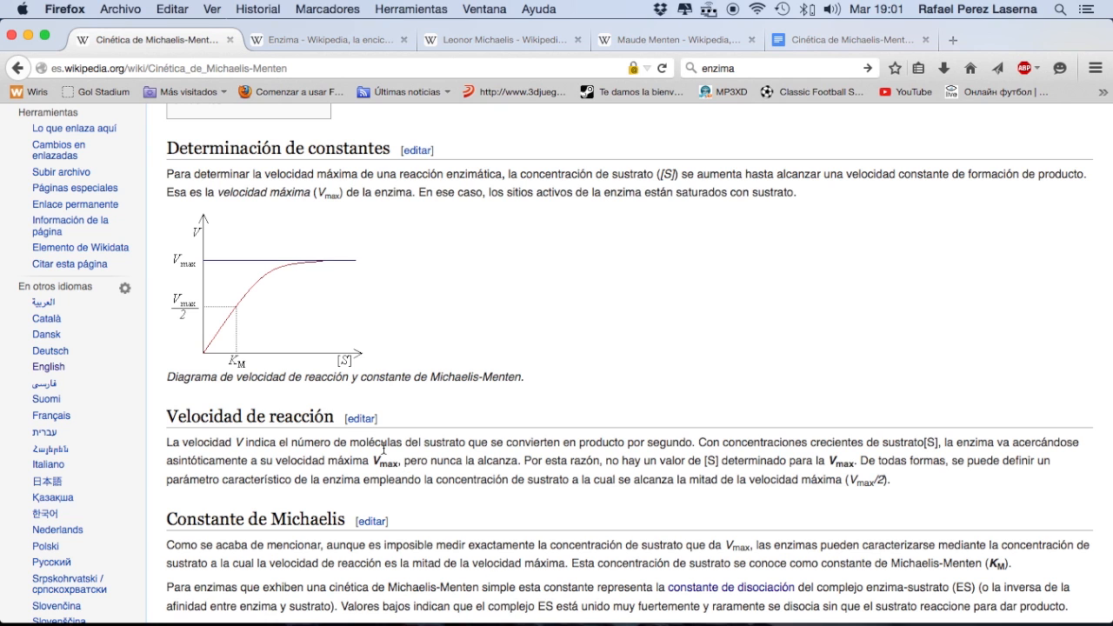
scroll(385, 447, "up", 5)
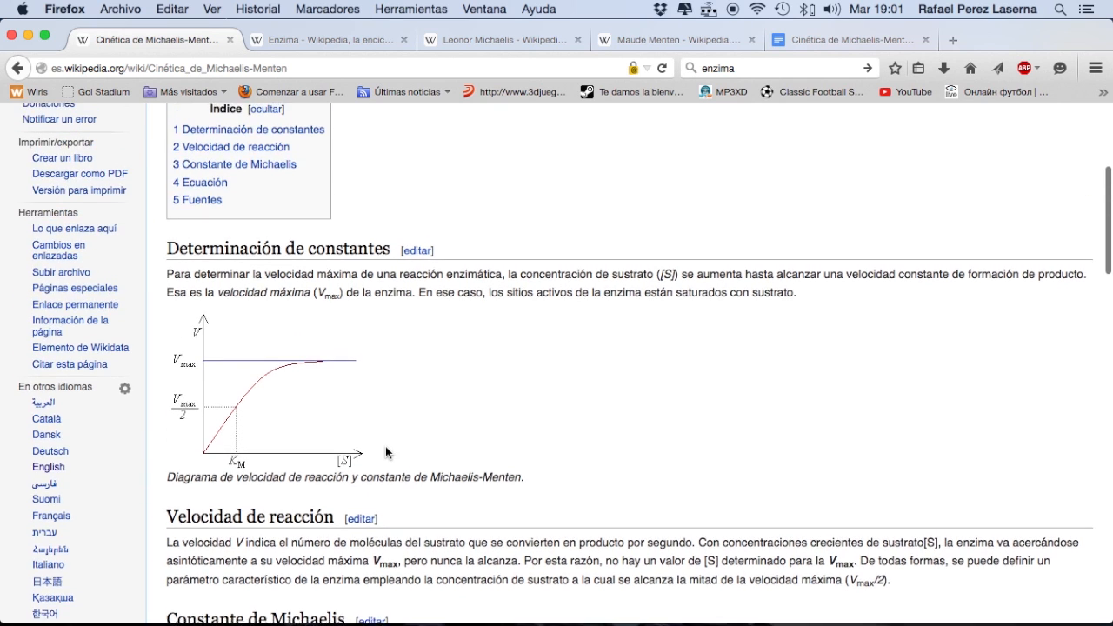
scroll(385, 446, "up", 1)
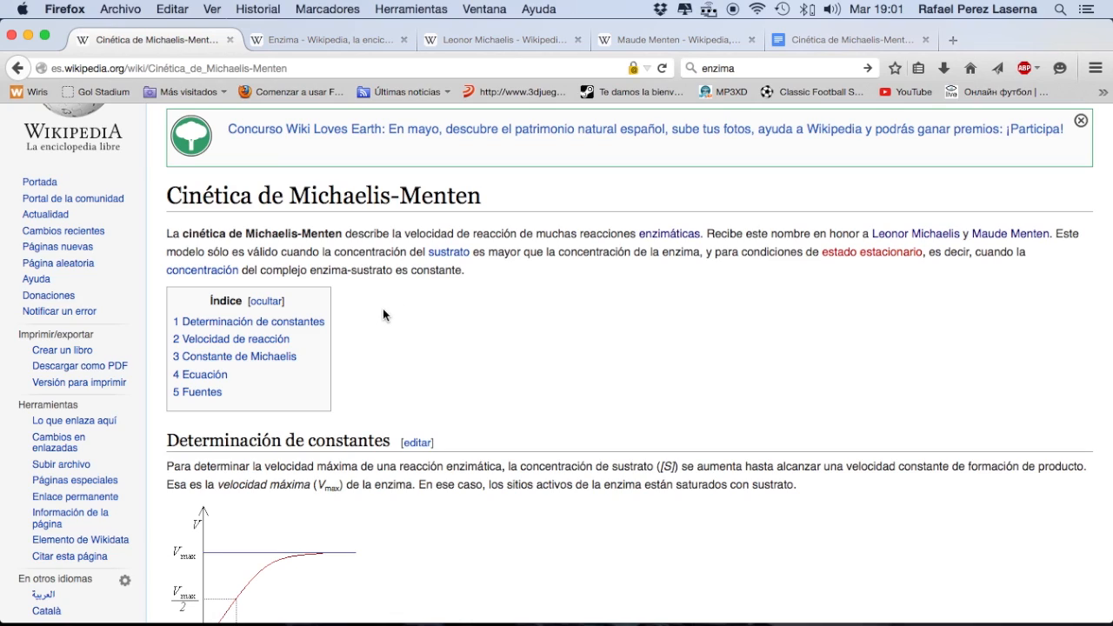
- Read through the derivation in the Ecuación section down to the final reaction velocity formula
scroll(488, 351, "down", 5)
scroll(488, 351, "down", 2)
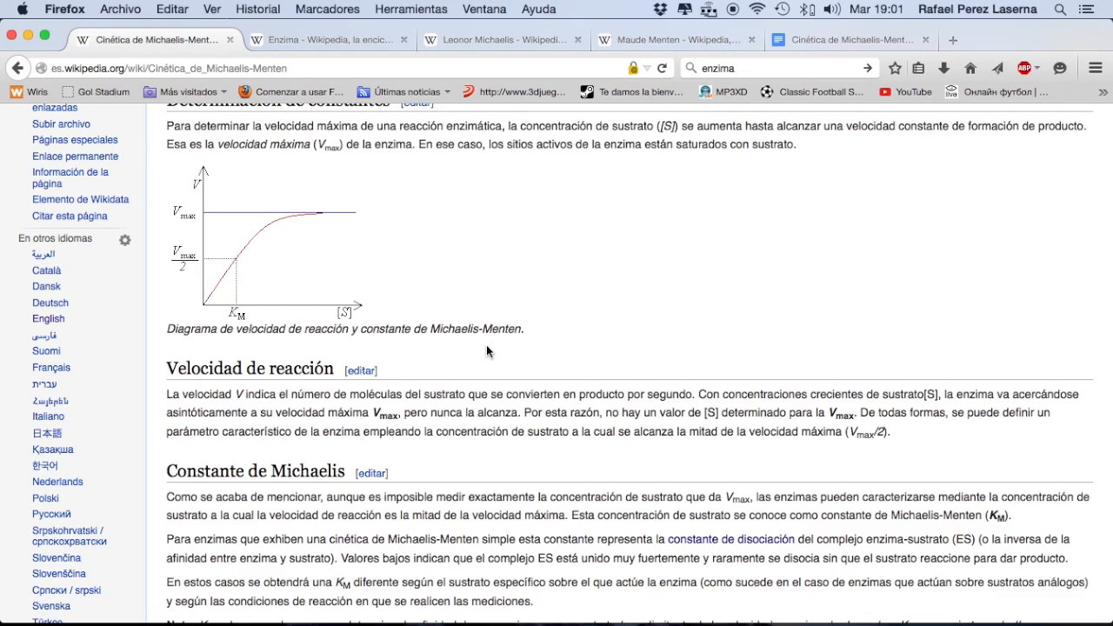
scroll(487, 346, "down", 9)
scroll(486, 349, "down", 5)
scroll(486, 350, "down", 1)
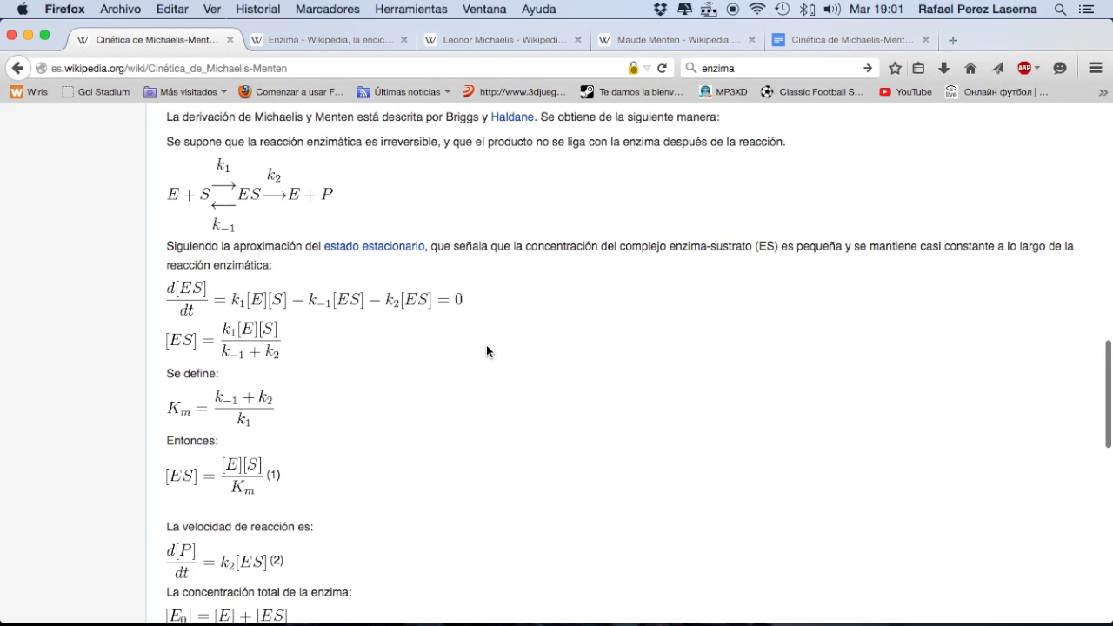
scroll(486, 351, "down", 3)
scroll(486, 351, "down", 3)
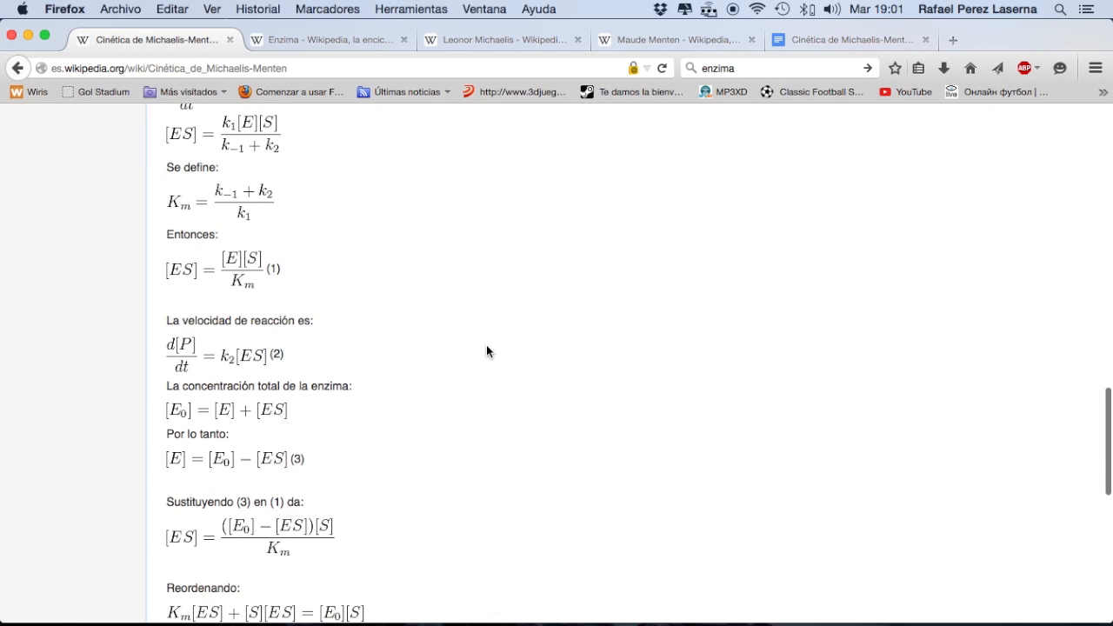
scroll(486, 351, "down", 1)
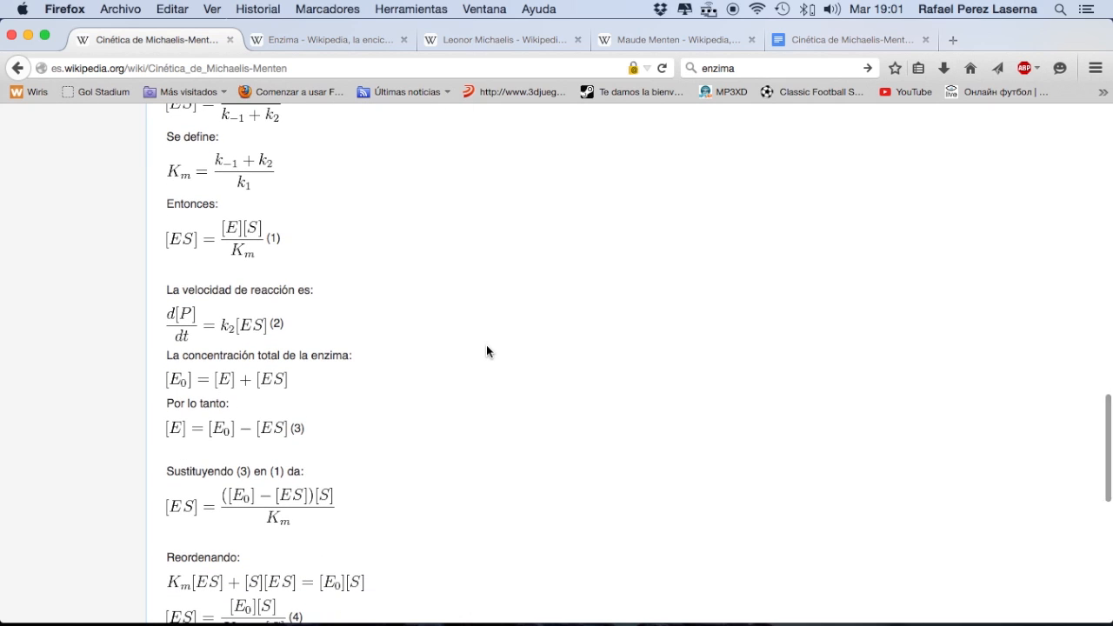
scroll(486, 352, "down", 3)
scroll(486, 351, "down", 6)
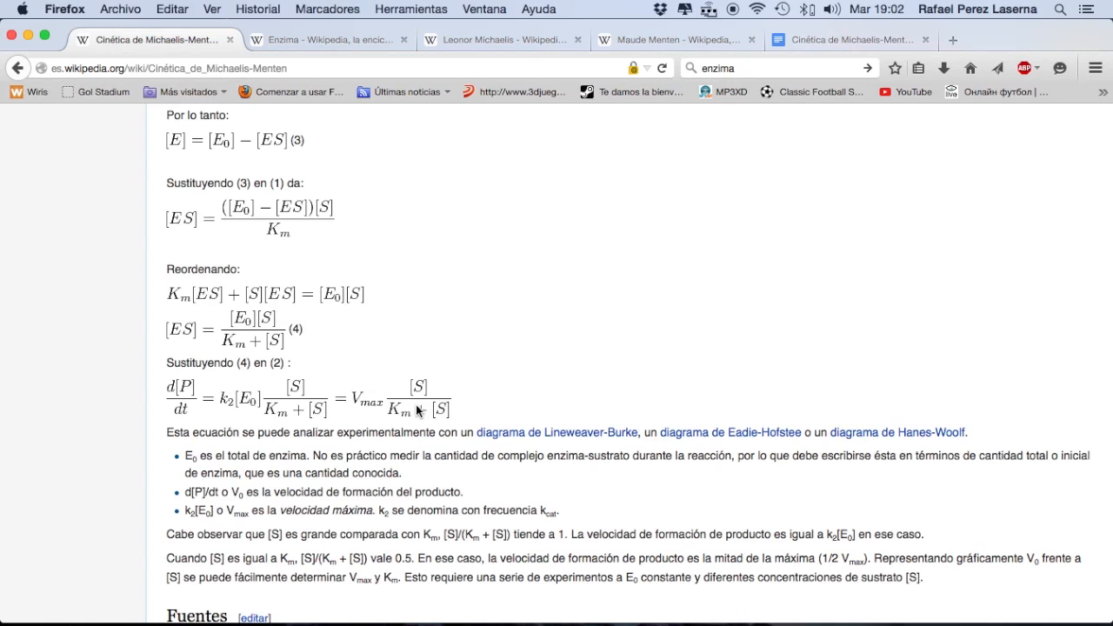
- Look briefly at the Enzima article and read the biography in the Leonor Michaelis article
left_click(350, 40)
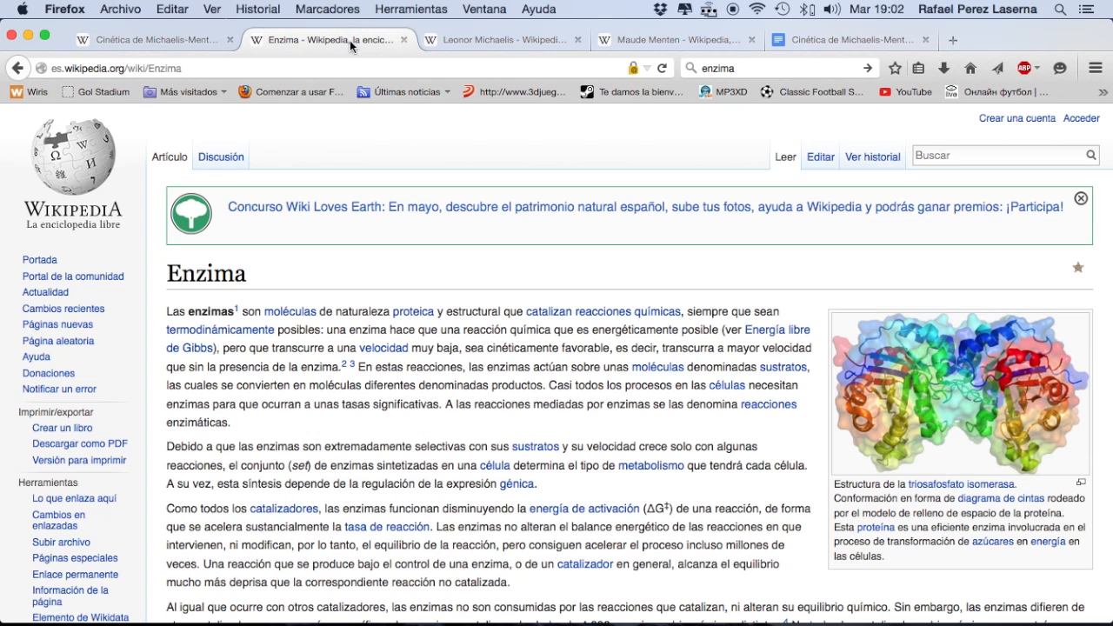
left_click(438, 38)
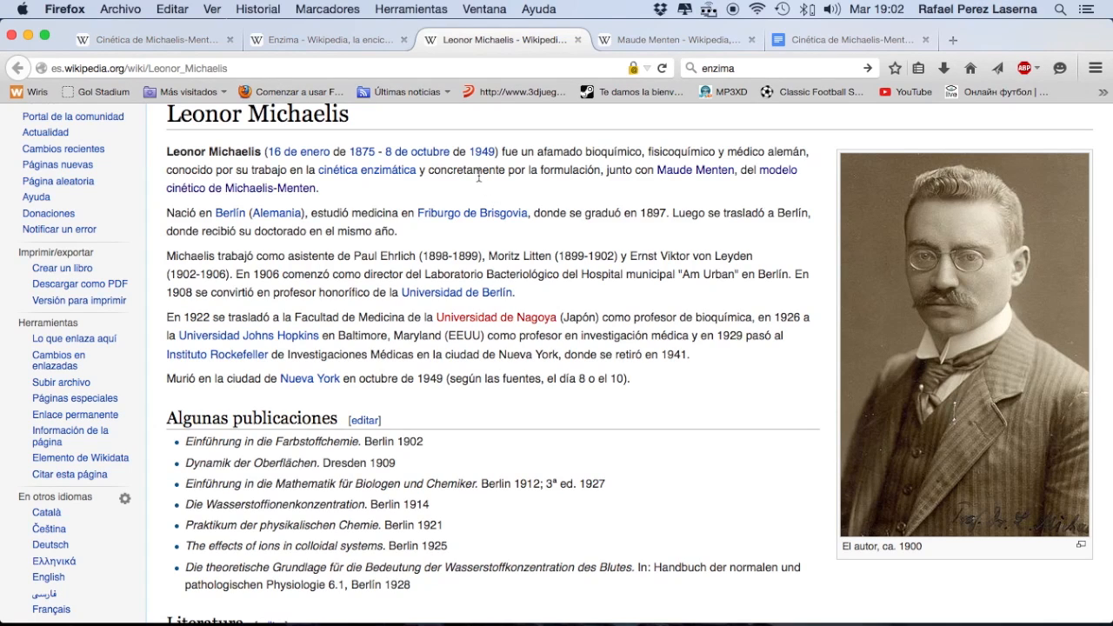
scroll(481, 182, "up", 1)
scroll(481, 180, "up", 2)
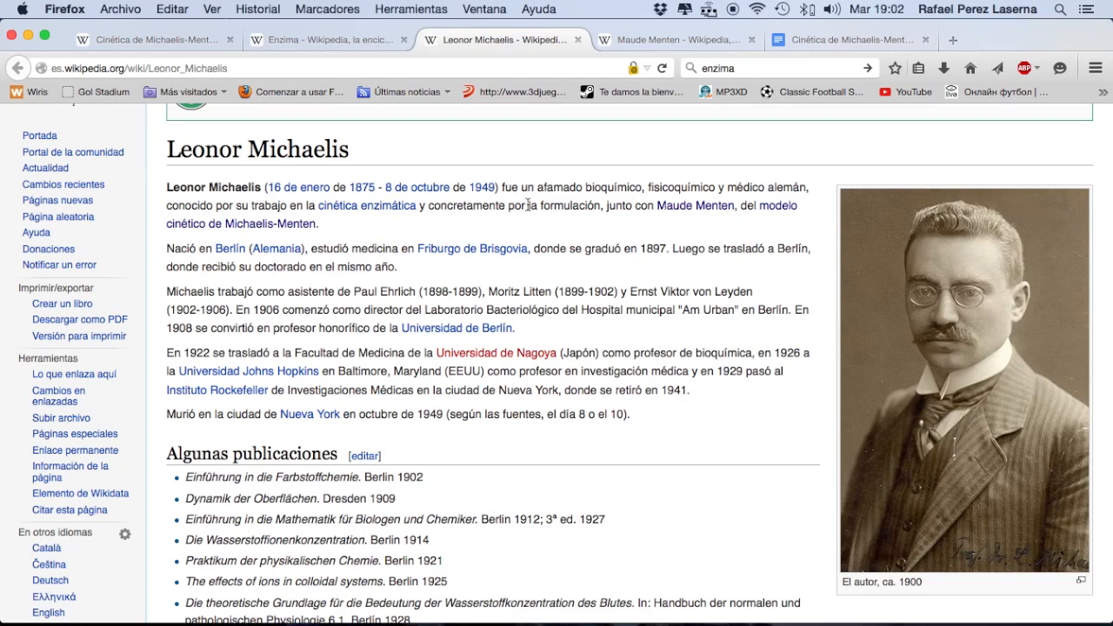
- Read the biography and view the portrait in the Maude Menten article
left_click(688, 49)
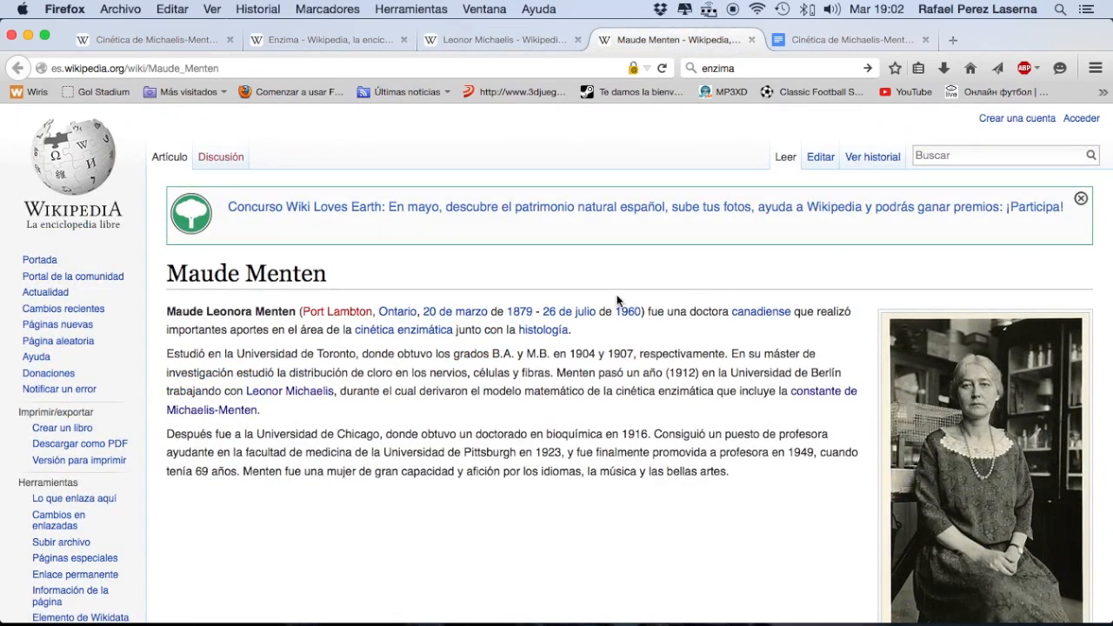
scroll(618, 301, "down", 1)
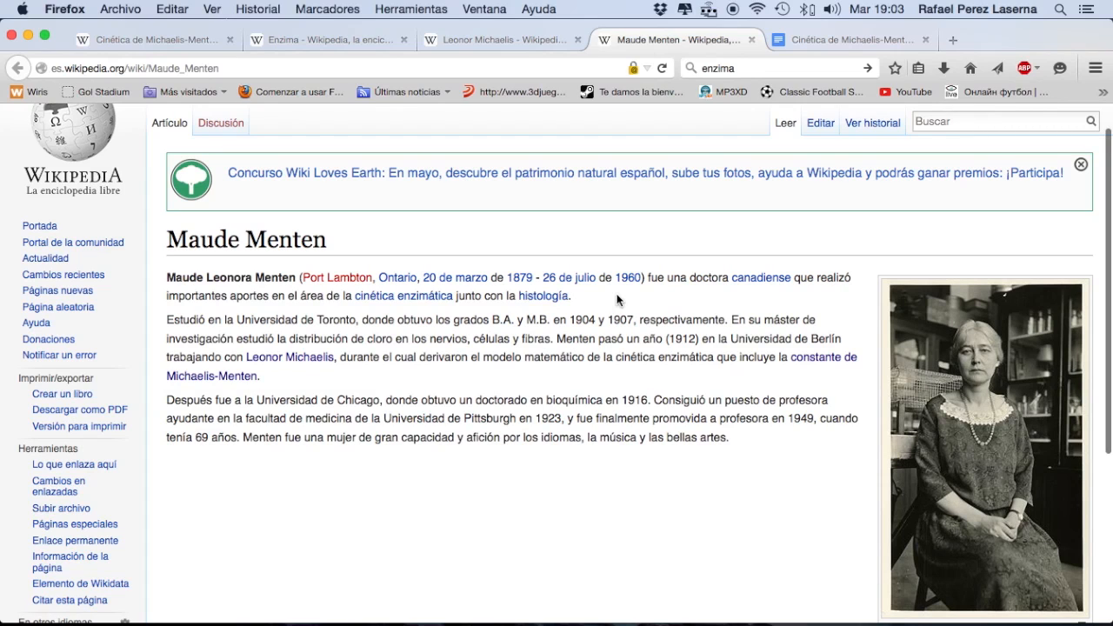
scroll(618, 300, "down", 1)
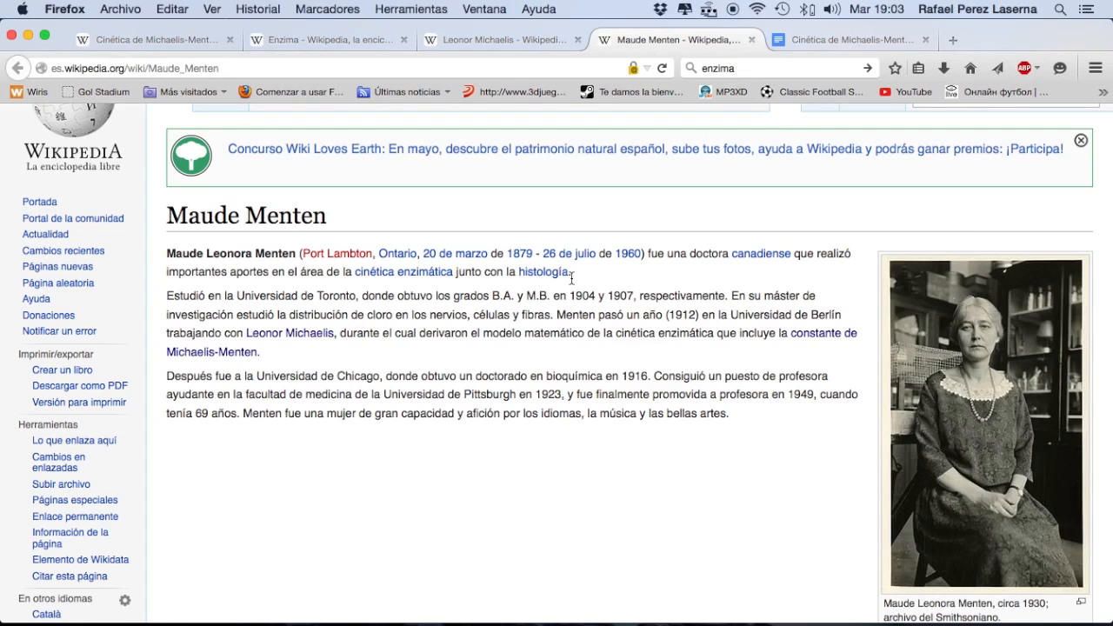
scroll(570, 276, "down", 1)
scroll(571, 276, "down", 1)
scroll(572, 284, "down", 1)
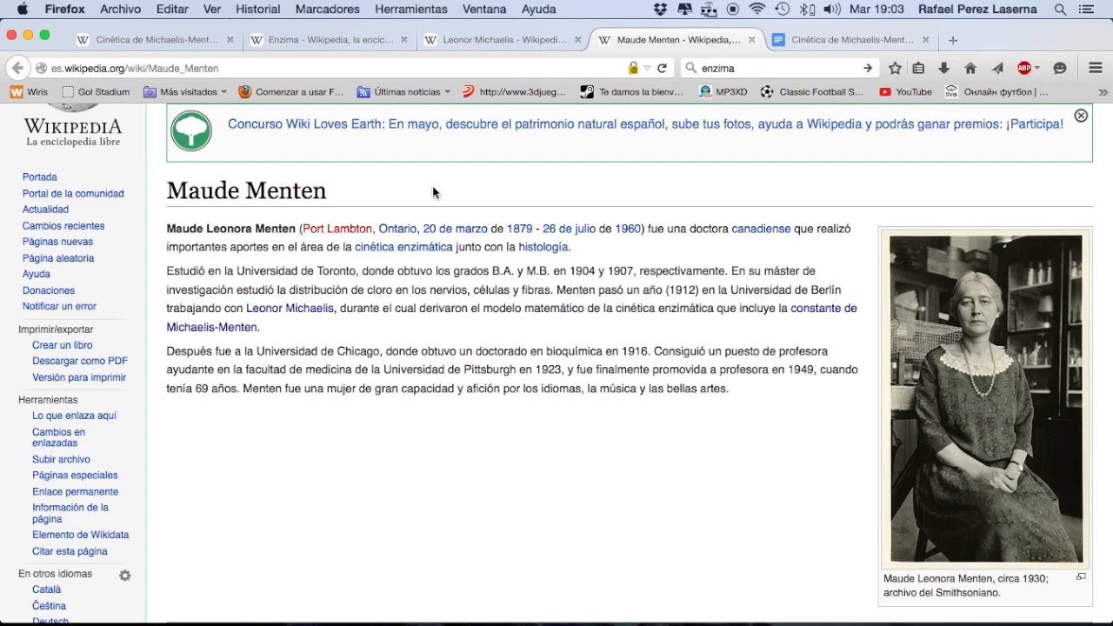
- Go back to the Cinética de Michaelis-Menten article and review its sections from the equation upward
left_click(173, 40)
scroll(312, 283, "down", 5)
scroll(312, 283, "up", 10)
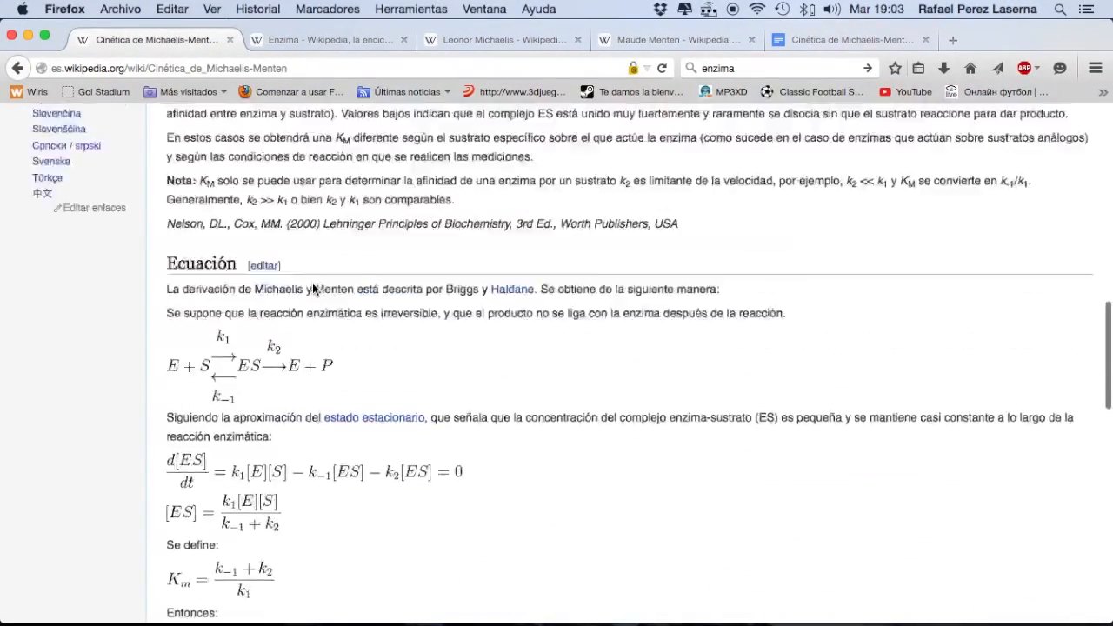
scroll(312, 283, "up", 6)
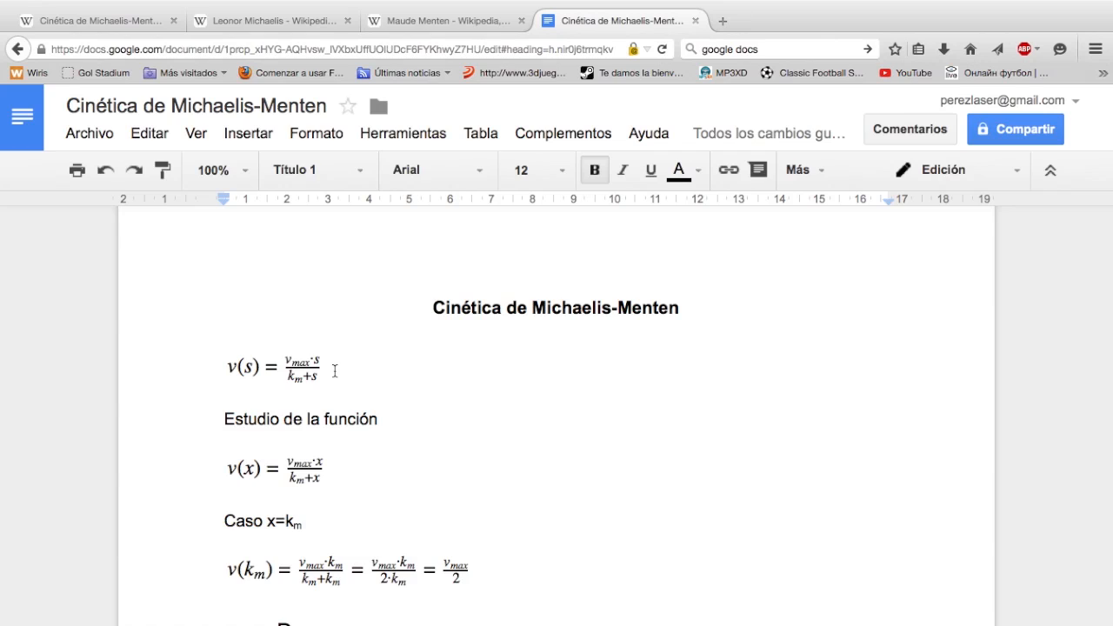
- Set the v(s) formula below the document title to font size 18
left_click_drag(335, 371, 248, 364)
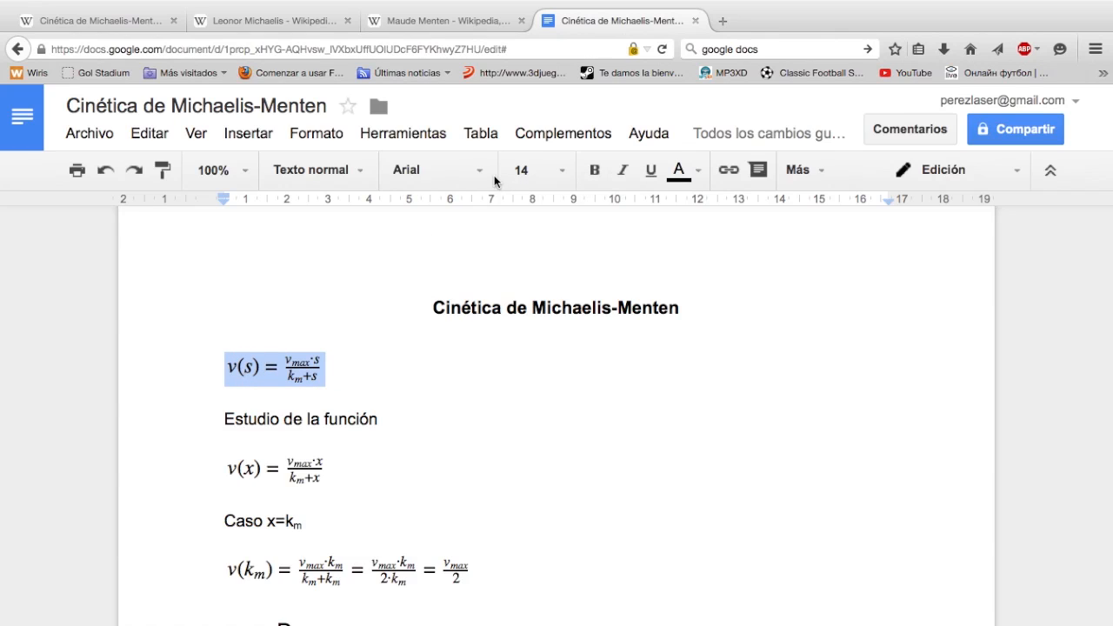
left_click(560, 171)
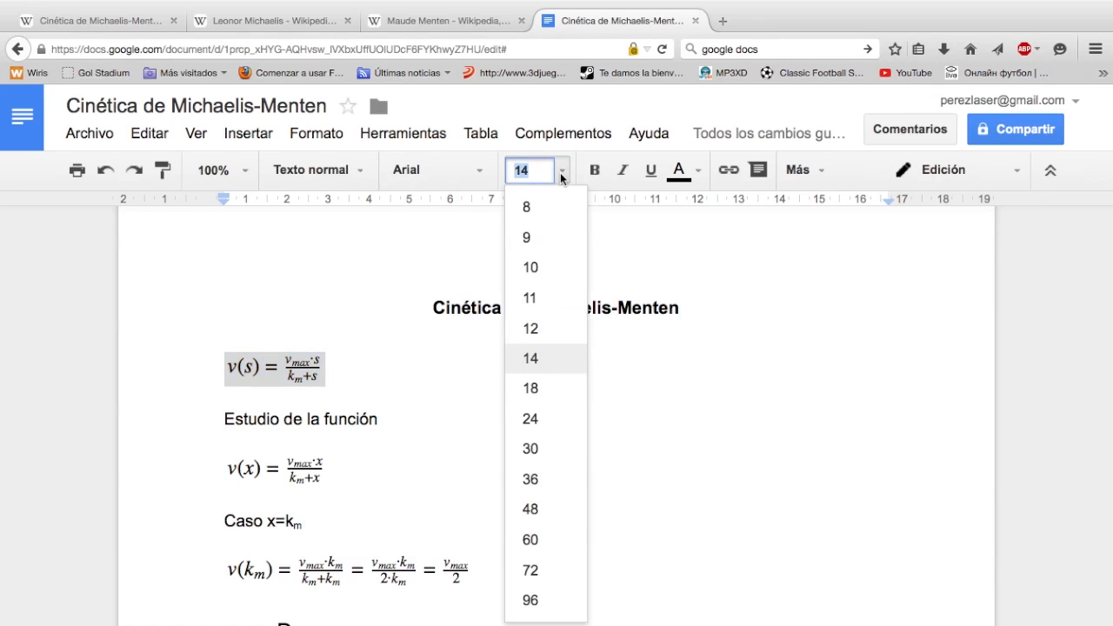
left_click(534, 390)
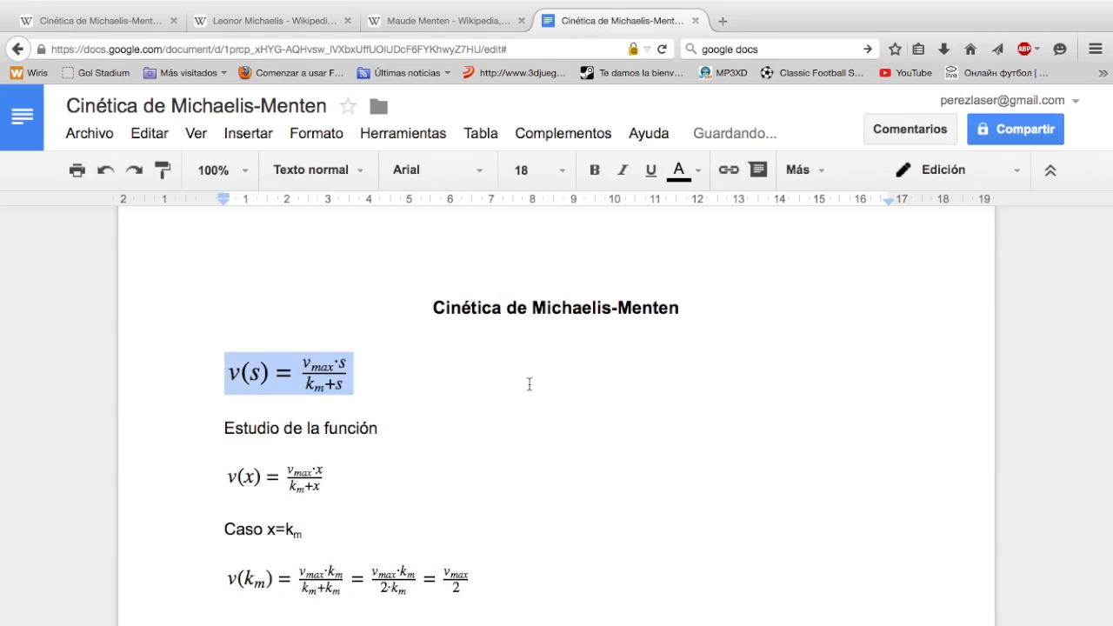
left_click(429, 372)
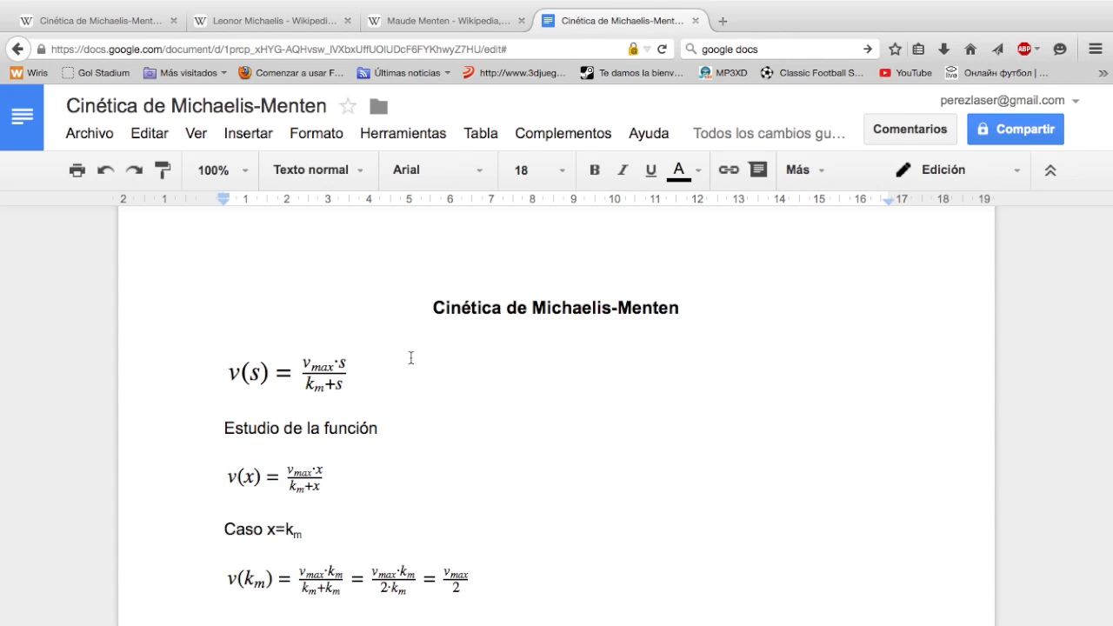
- Set the v(x) formula under "Estudio de la función" to font size 18
scroll(411, 358, "down", 2)
scroll(411, 358, "down", 3)
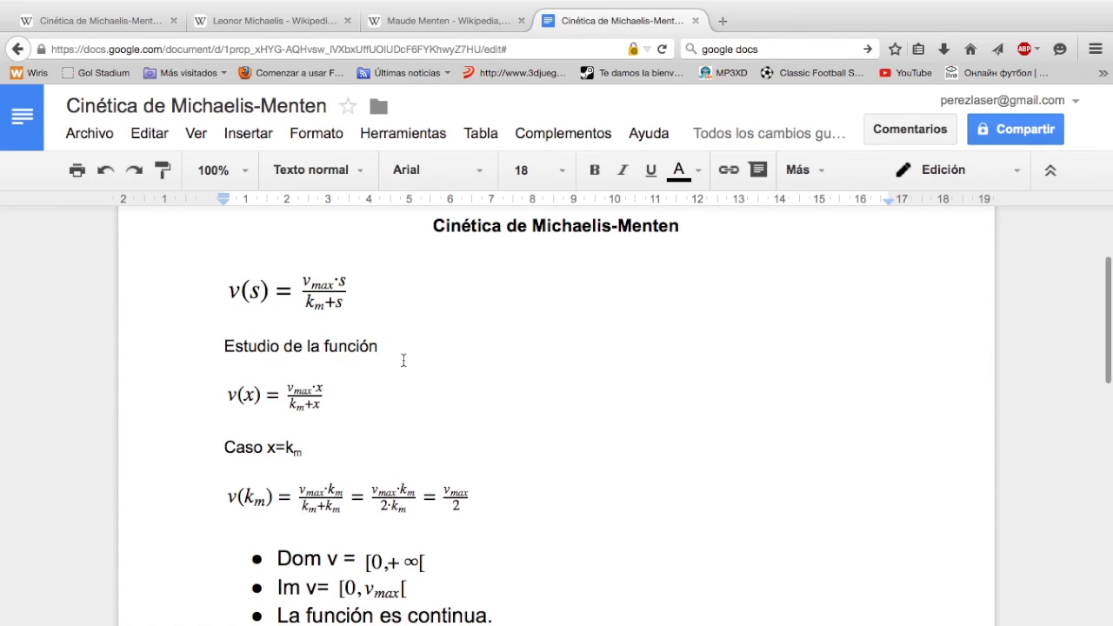
left_click_drag(328, 398, 292, 394)
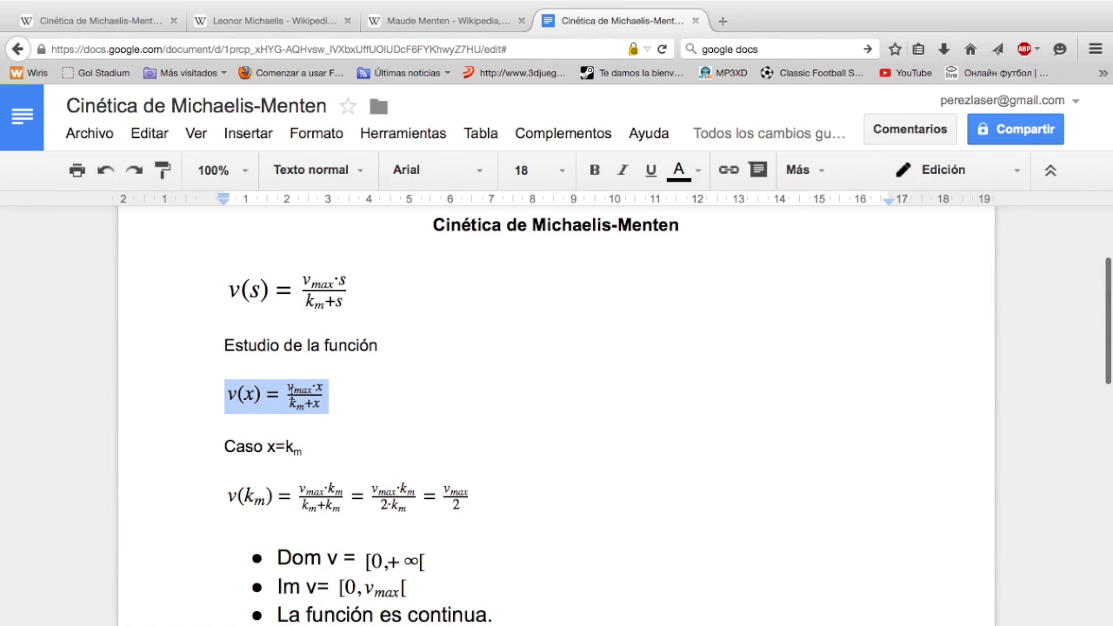
left_click(565, 171)
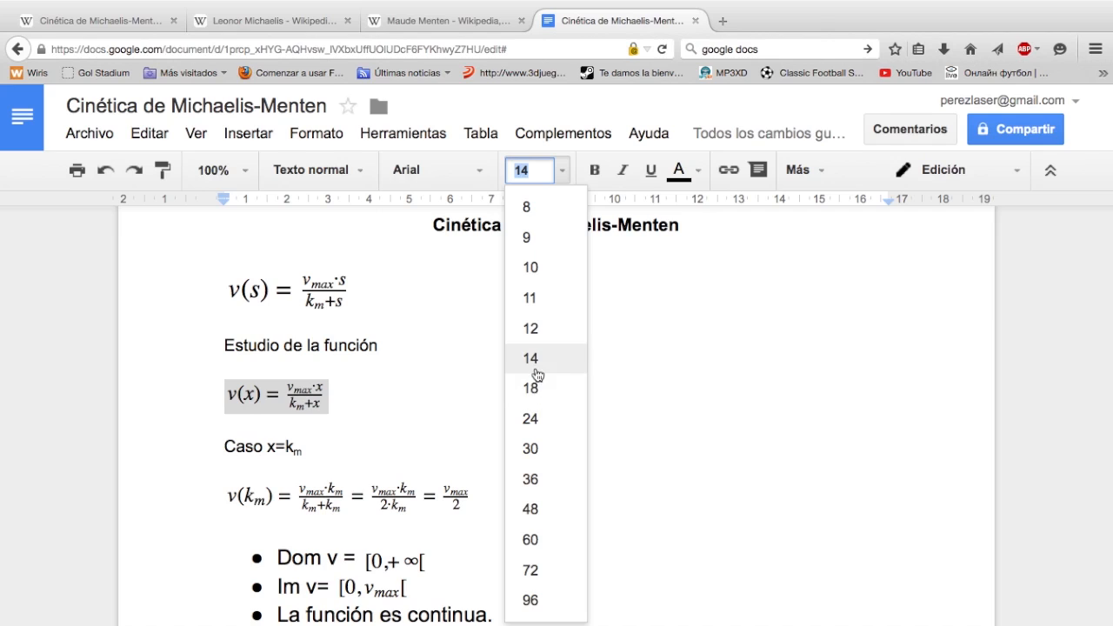
left_click(537, 358)
left_click(562, 170)
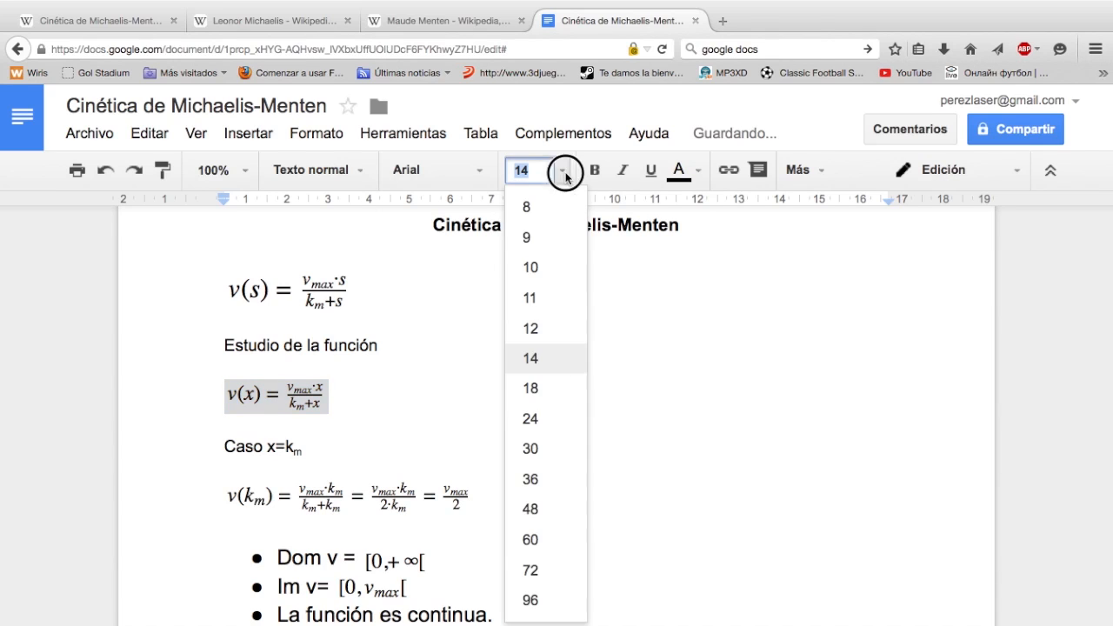
left_click(543, 393)
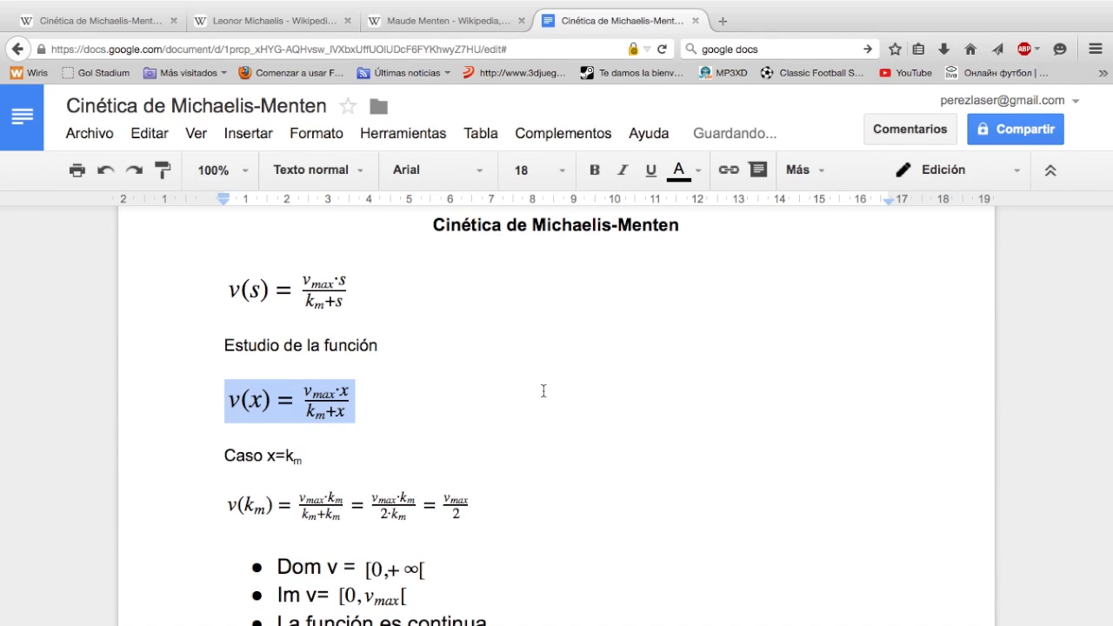
left_click(458, 414)
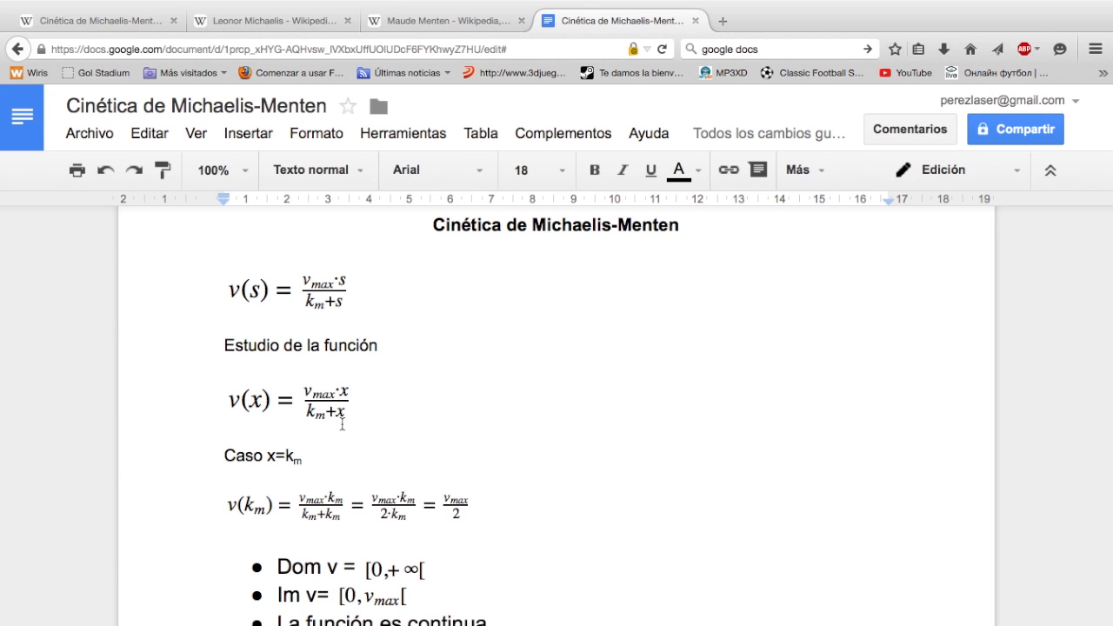
- Switch to GeoGebra and start a number slider named v_m in the upper part of the graphics view
key("ctrl+Left")
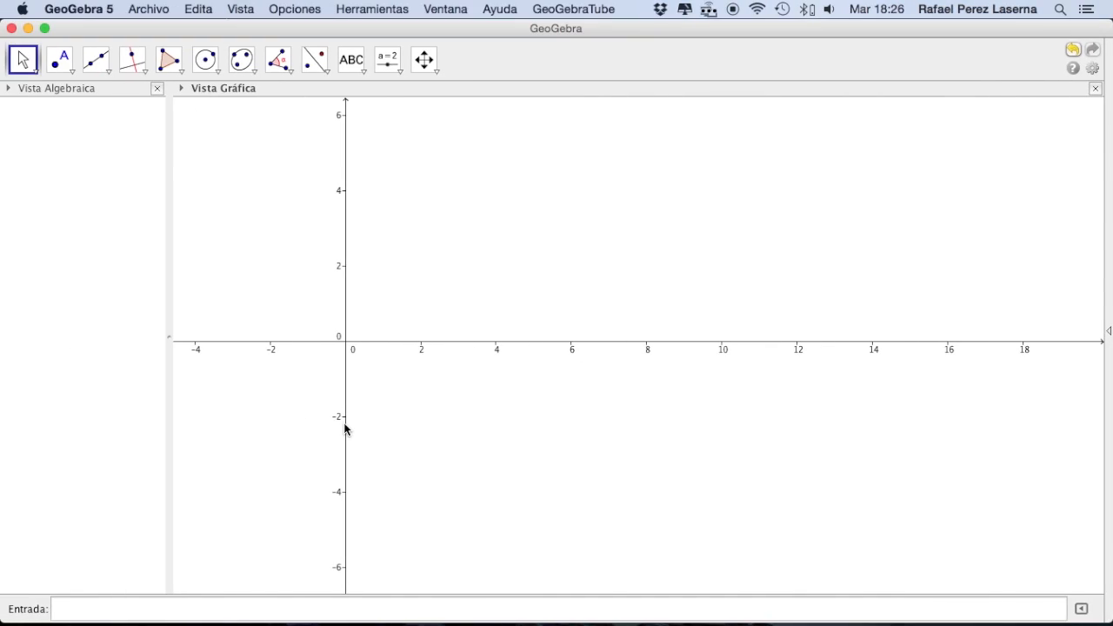
scroll(375, 392, "up", 2)
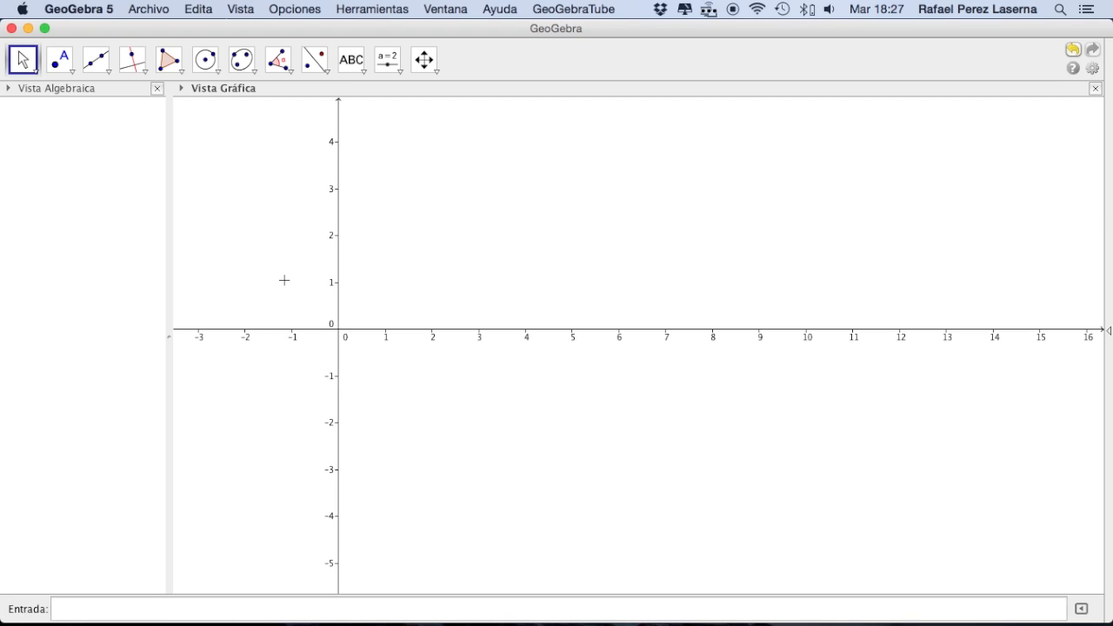
left_click(401, 73)
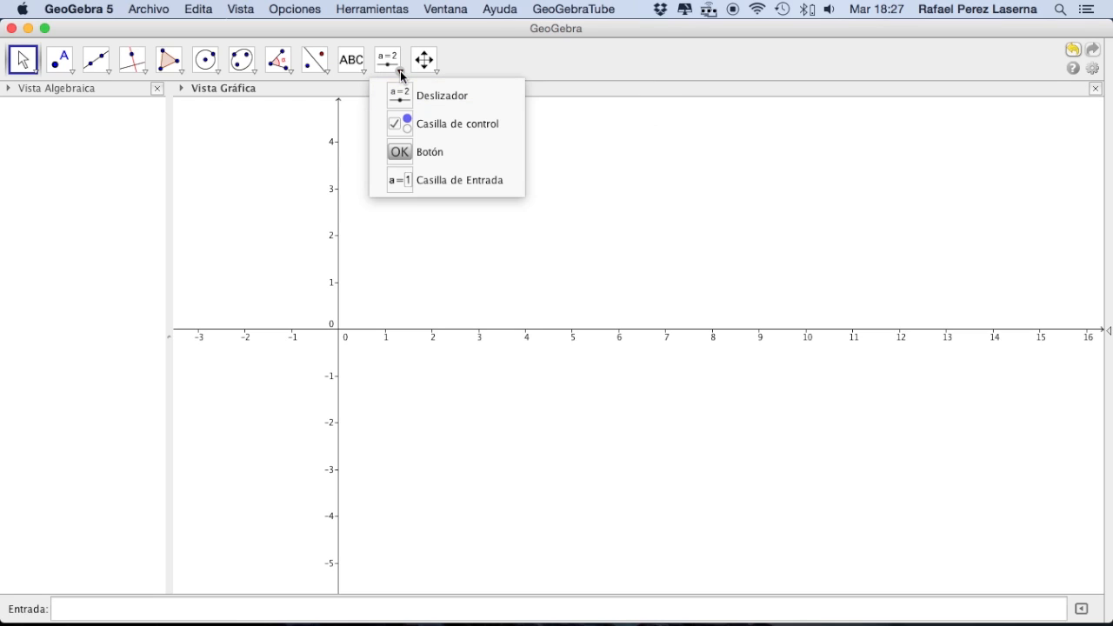
left_click(402, 97)
left_click(394, 129)
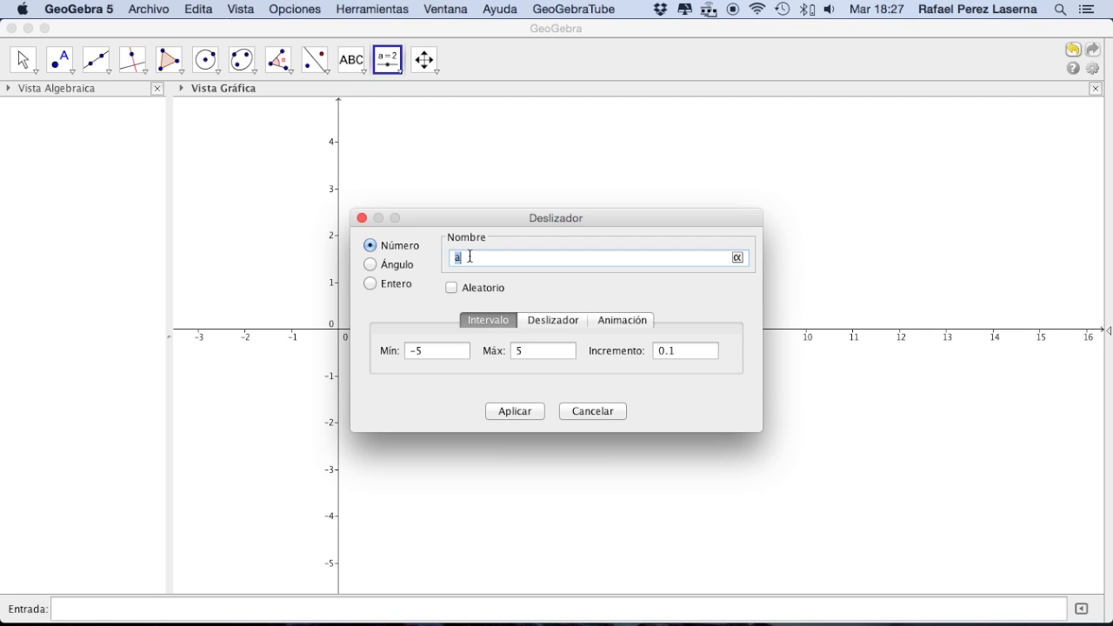
type("v_m")
- Choose a larger font size for the whole GeoGebra interface
left_click(241, 10)
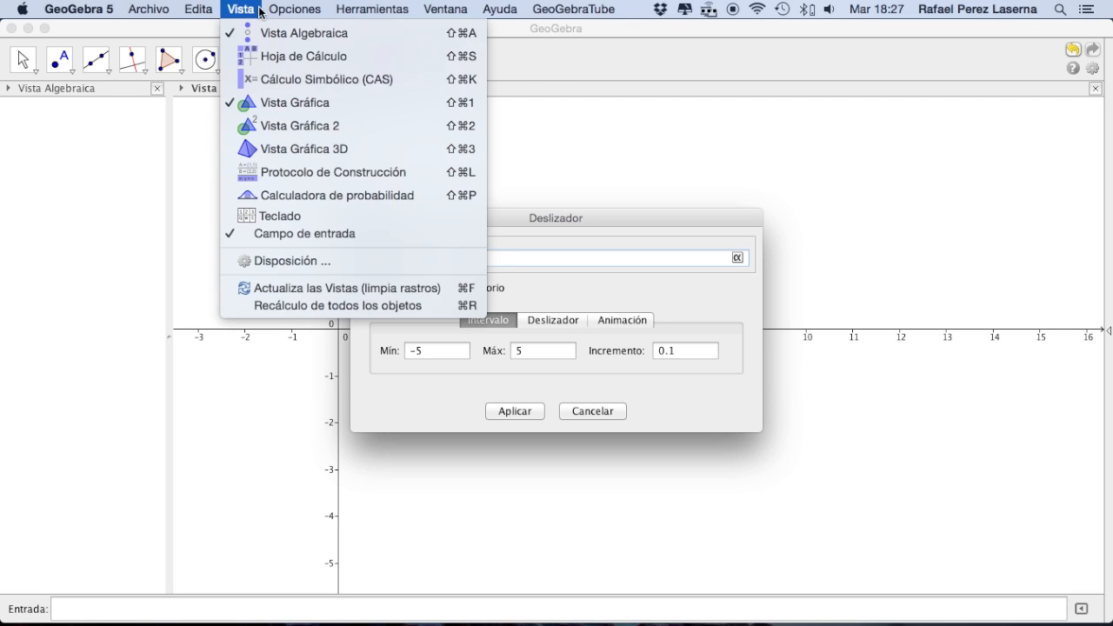
mouse_move(294, 13)
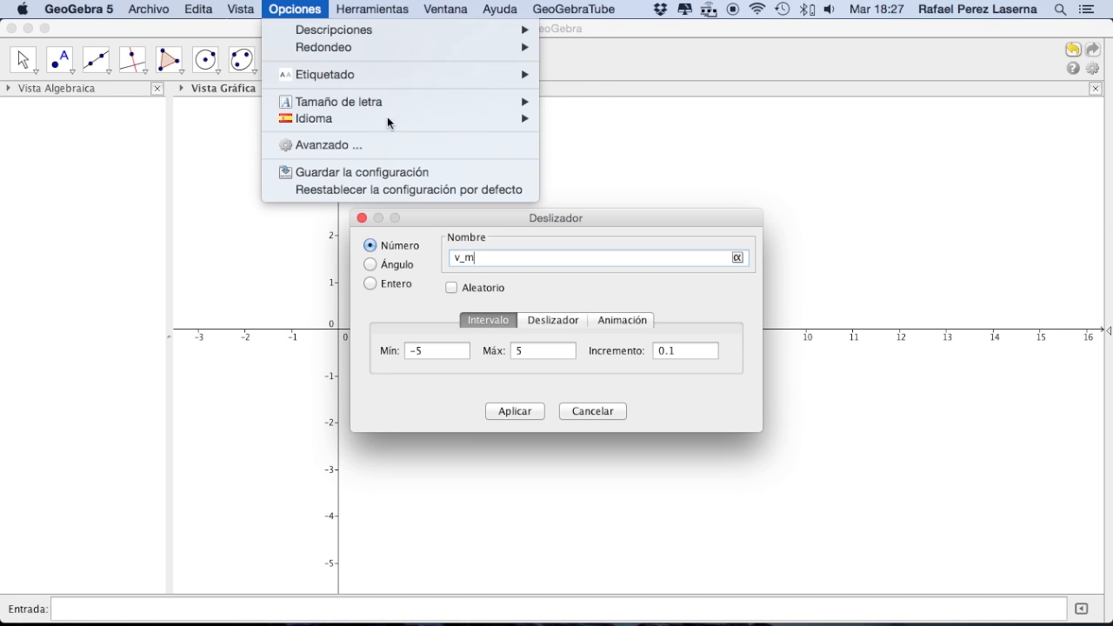
mouse_move(415, 104)
left_click(571, 140)
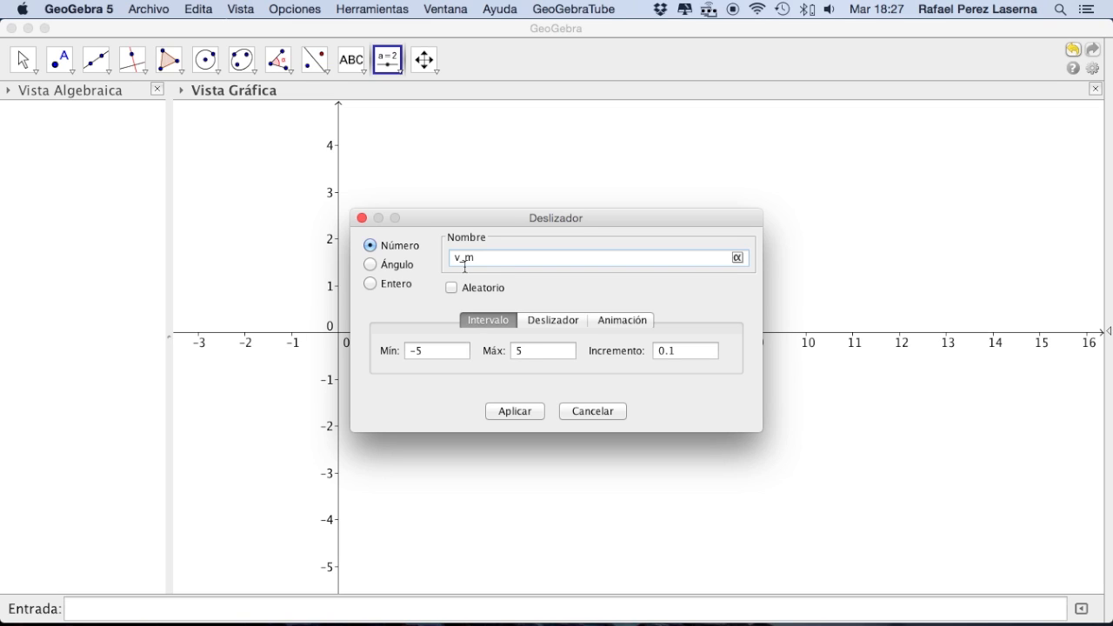
- Set the v_m slider's interval to a minimum of 0 and a maximum of 2, and create it
left_click(436, 349)
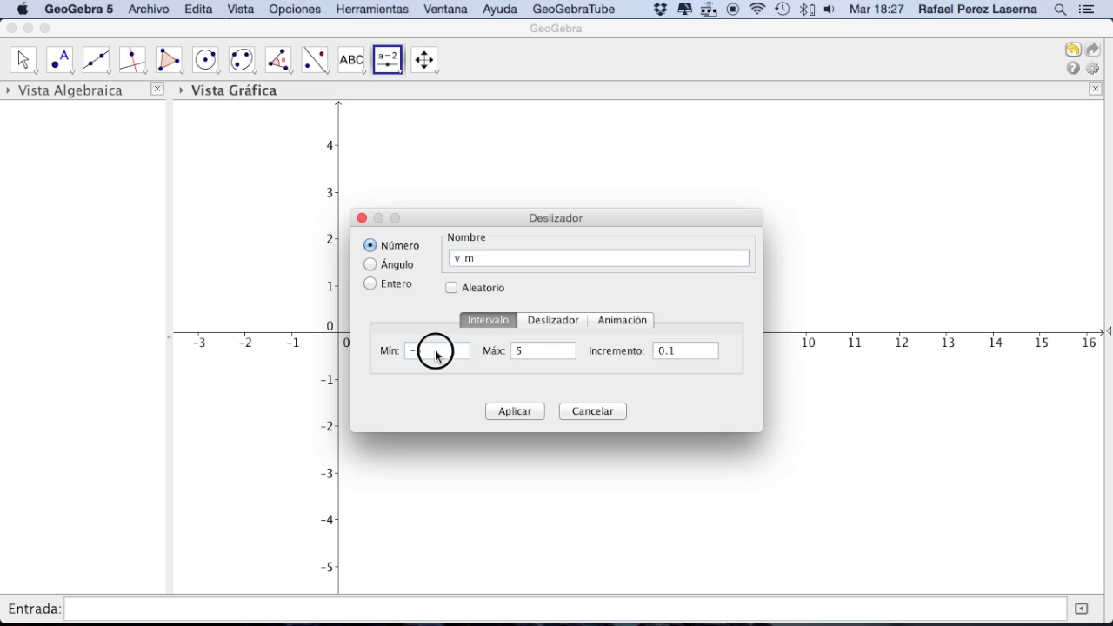
left_click_drag(429, 358, 393, 348)
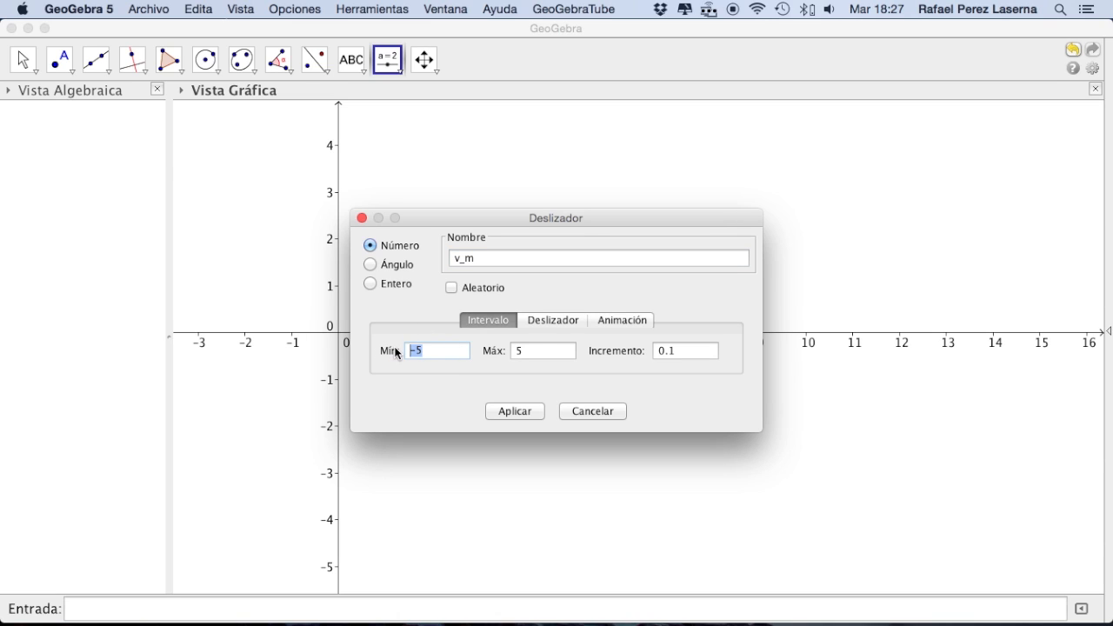
type("0")
left_click_drag(529, 352, 499, 355)
type("2")
left_click(682, 352)
left_click(520, 410)
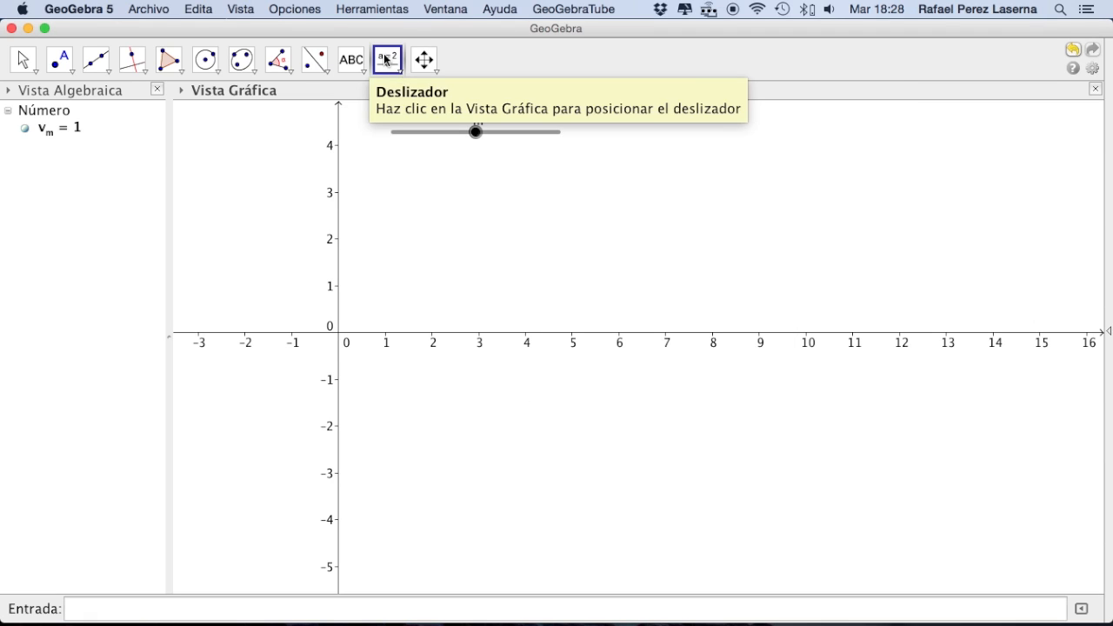
- Create a number slider k_m beside v_m with minimum 0, maximum 1 and a finer increment
left_click(621, 134)
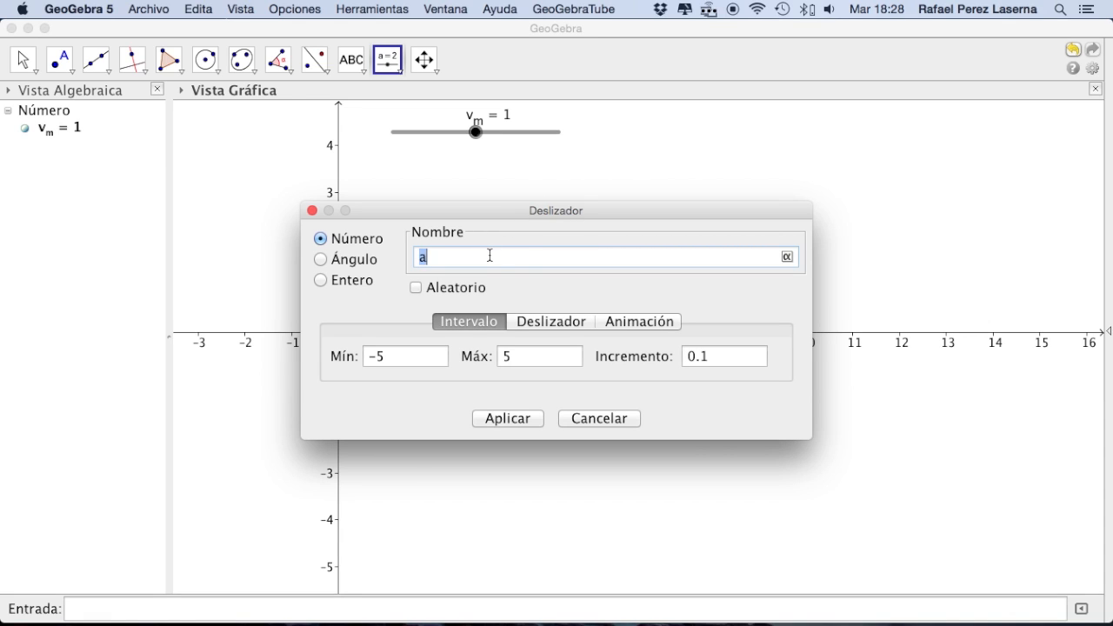
type("k_m")
left_click(411, 355)
left_click_drag(411, 355, 348, 353)
type("0")
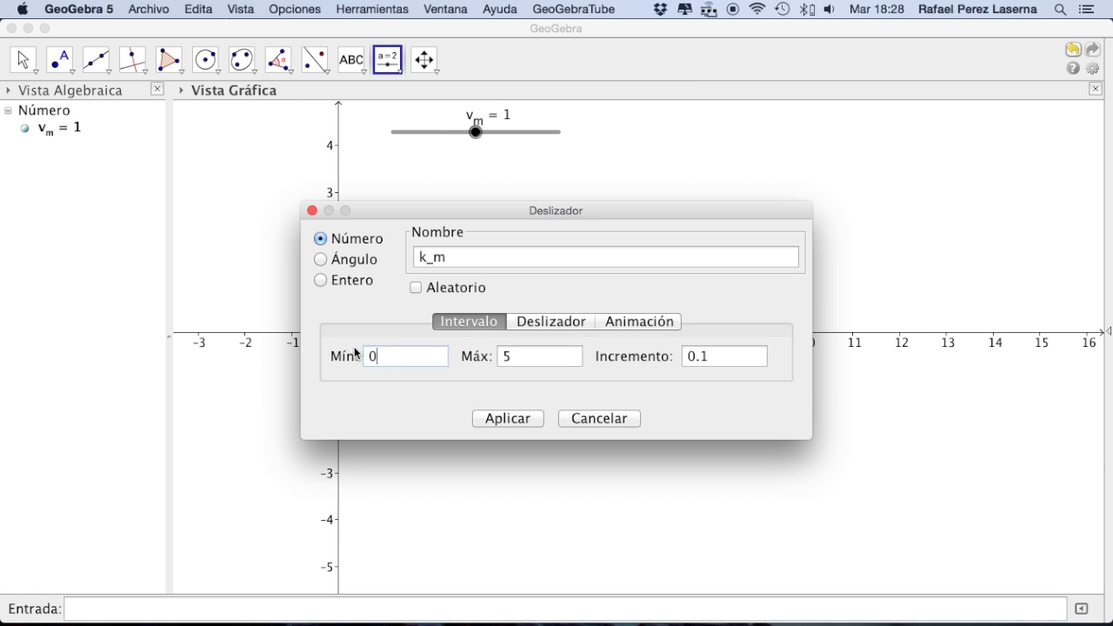
left_click_drag(535, 355, 499, 357)
type("1")
left_click(712, 360)
type("0000")
left_click(508, 418)
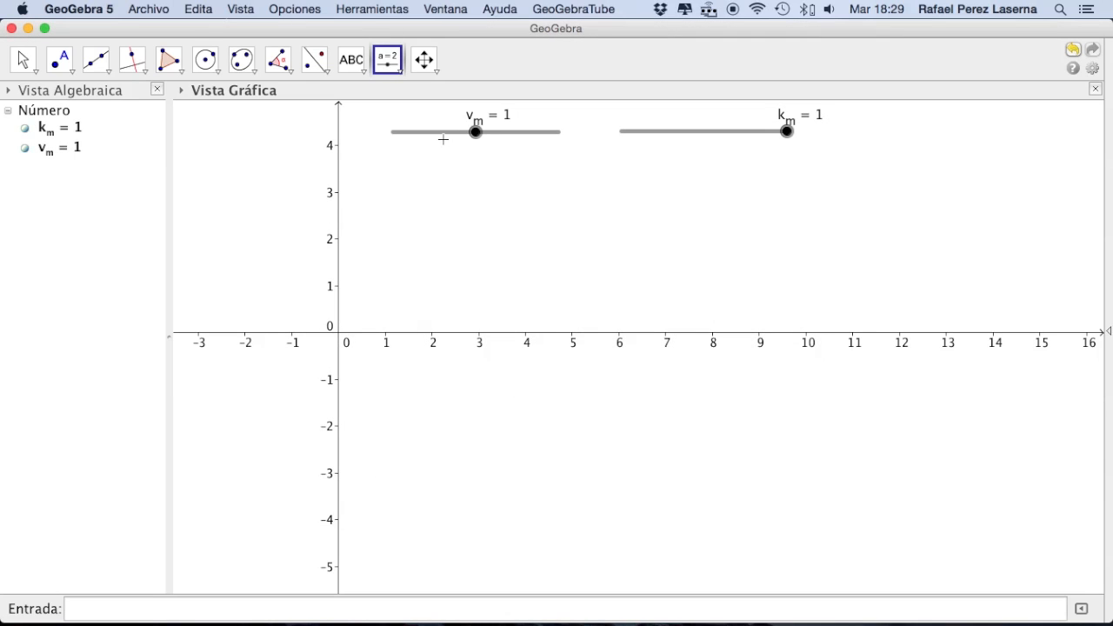
- Display the graphics view's style options and turn on the grid
left_click(180, 90)
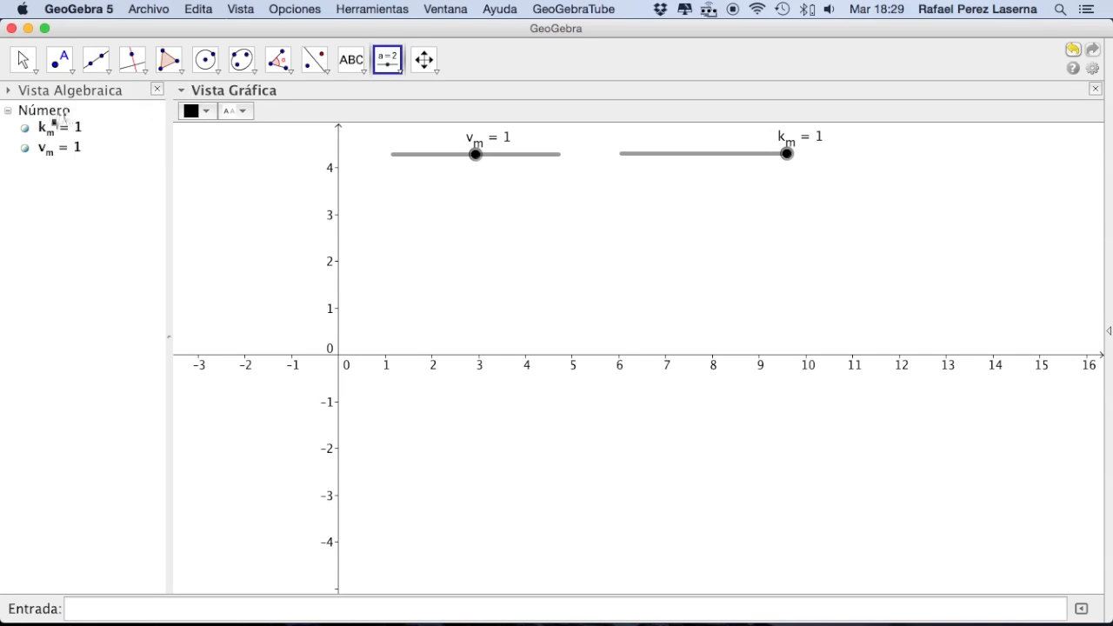
left_click(182, 91)
left_click(182, 93)
left_click(227, 178)
left_click(585, 415)
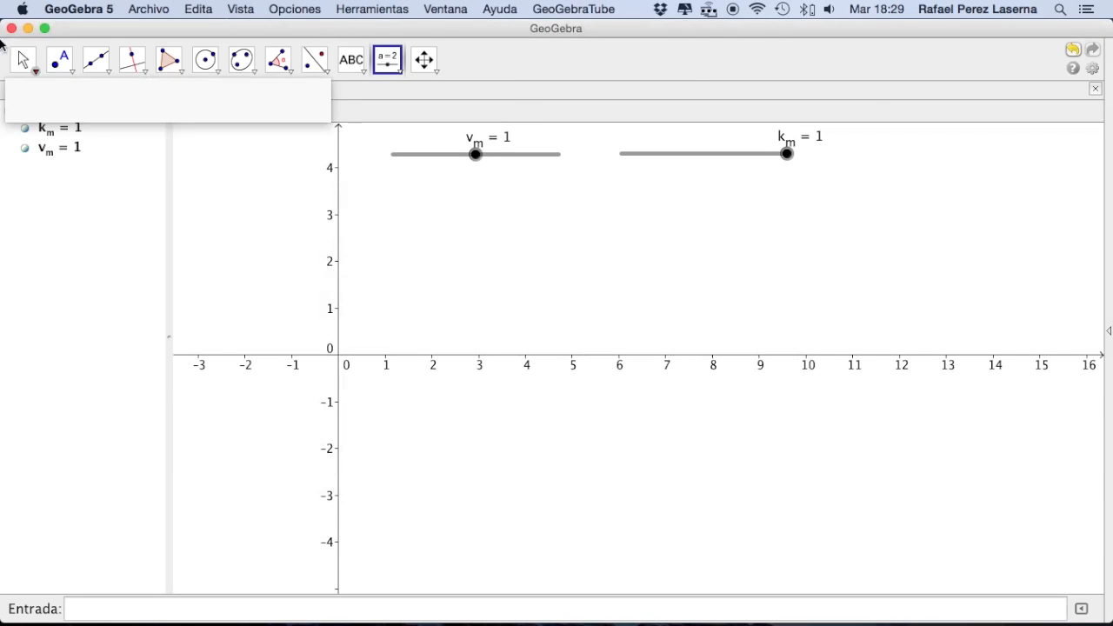
left_click(23, 59)
left_click(211, 111)
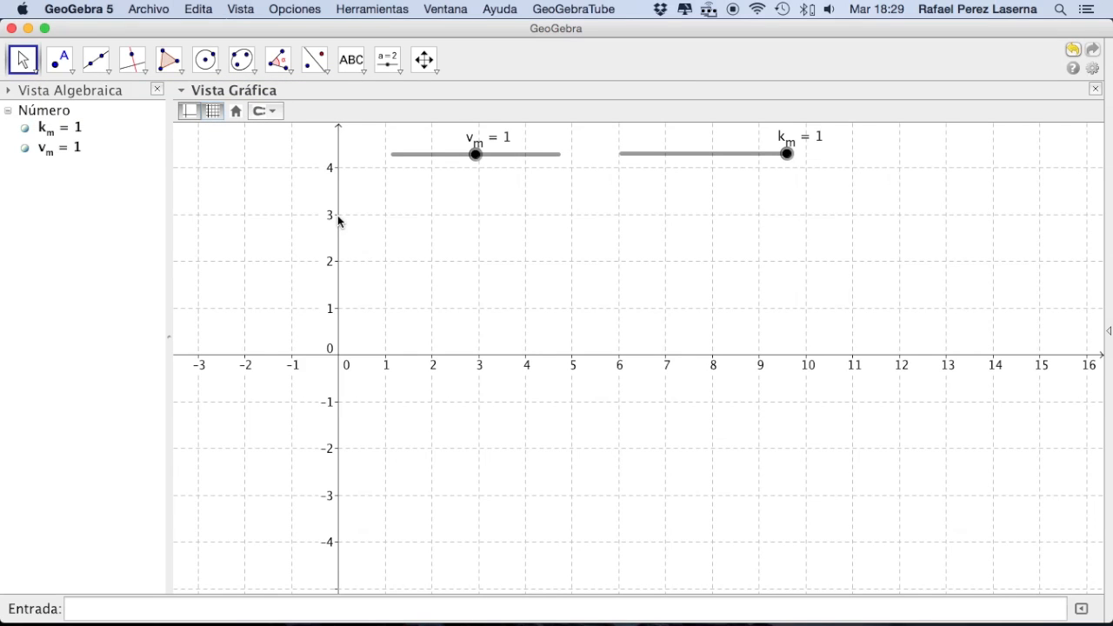
- Define the function v(x)=(v_m*x)/(k_m+x) from the two sliders
left_click(231, 611)
type("v(x)=")
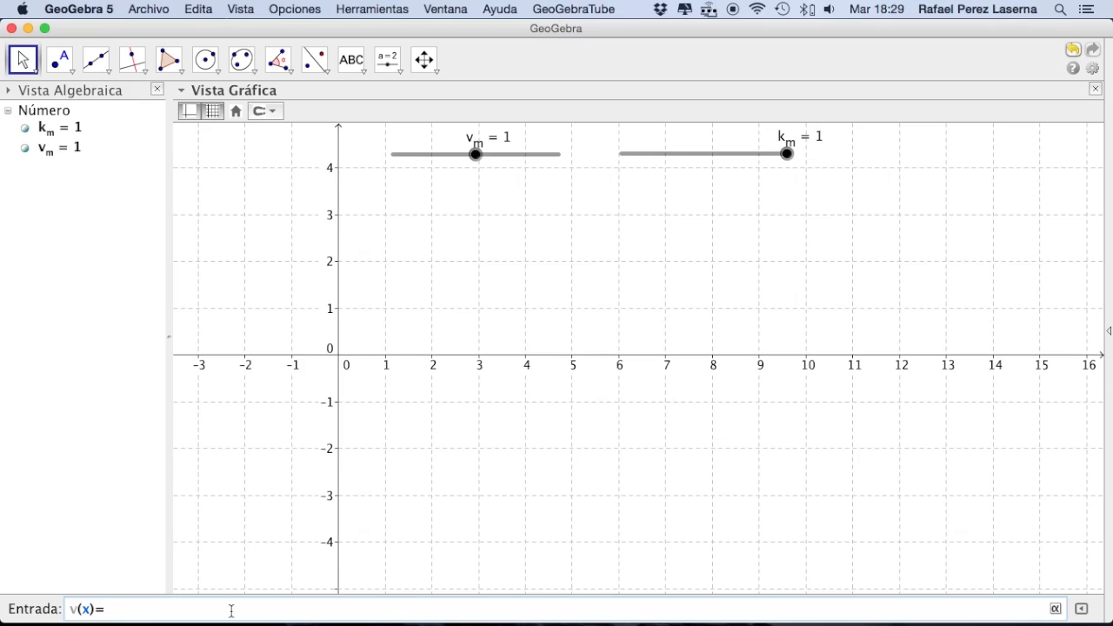
type("(v_m*x)/(")
key("Home")
key("End")
key("Left")
type("k_m")
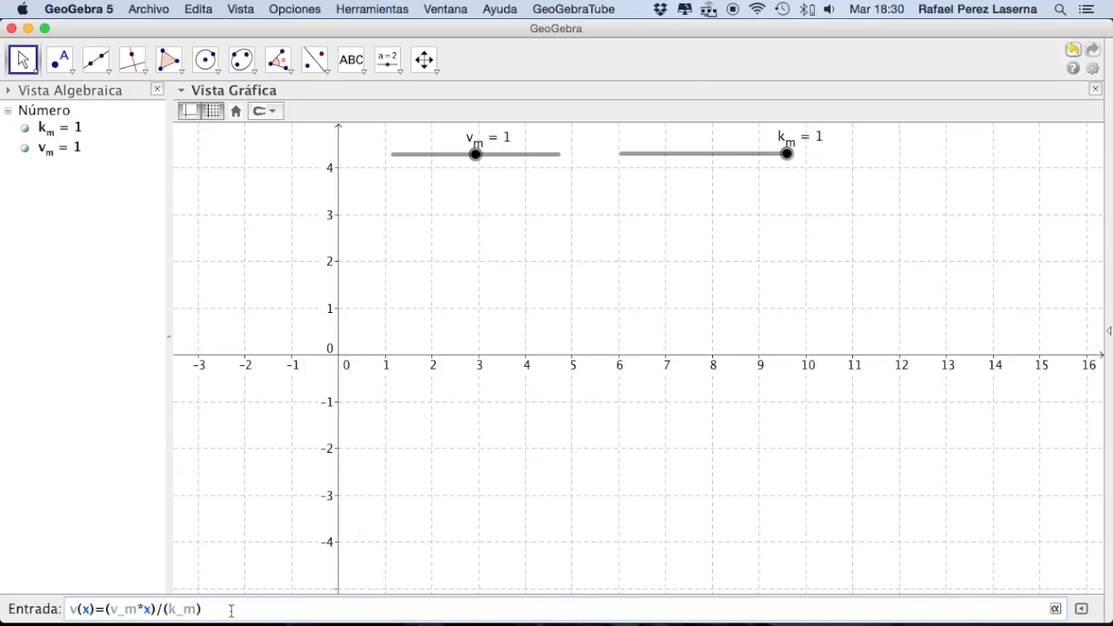
type("+s")
key("BackSpace")
type("x")
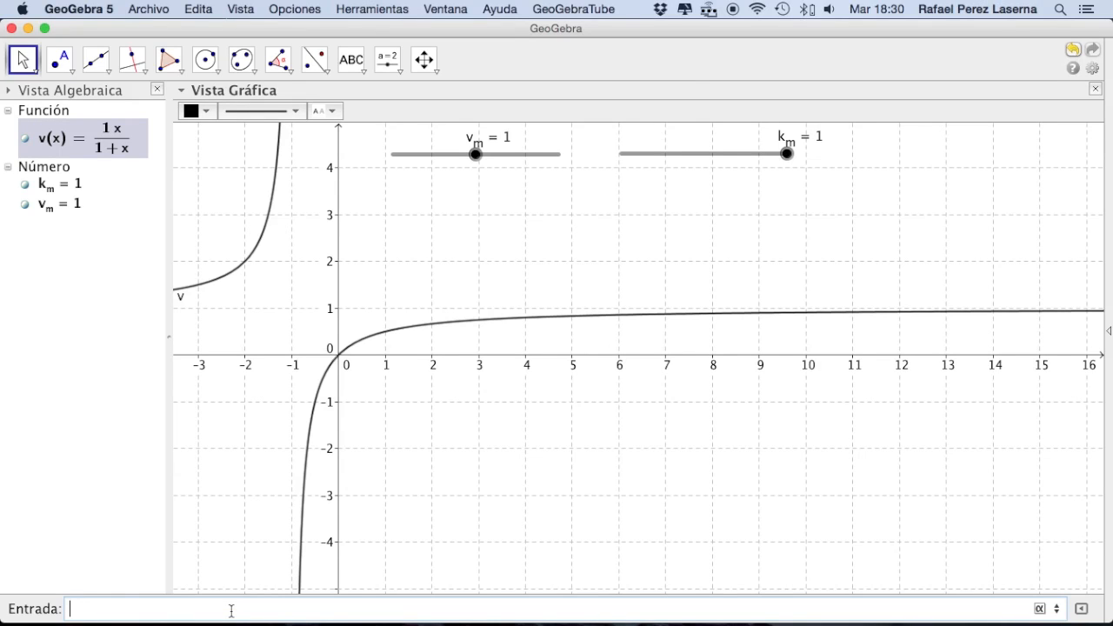
left_click(232, 611)
- Recall the v(x) definition and insert the Función command with start and end values before its expression
mouse_move(354, 345)
mouse_move(241, 267)
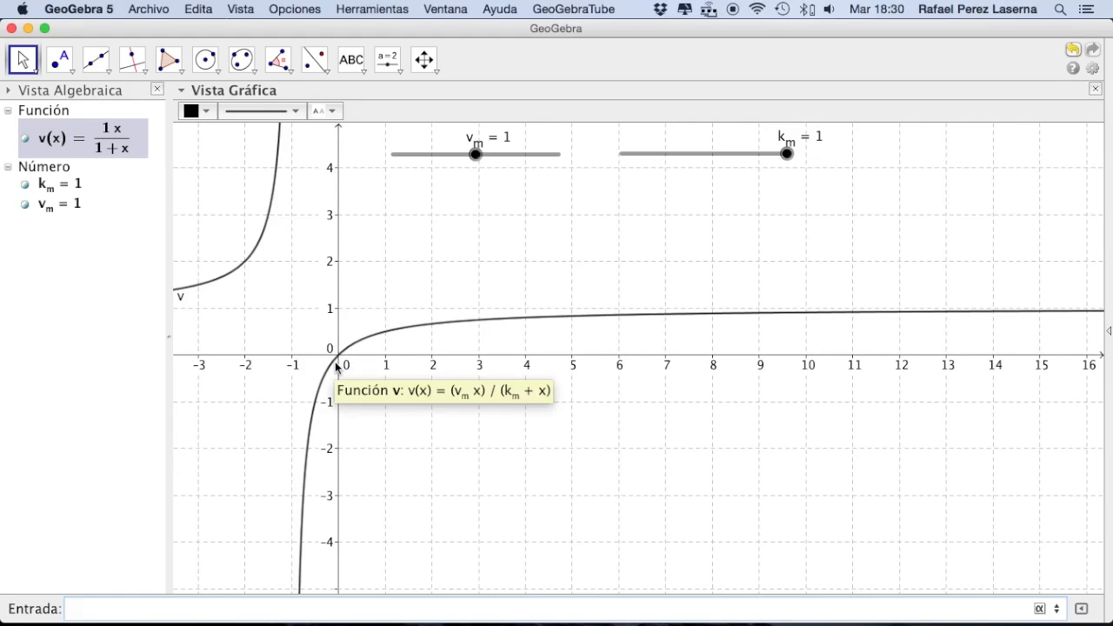
left_click(145, 611)
key("Up")
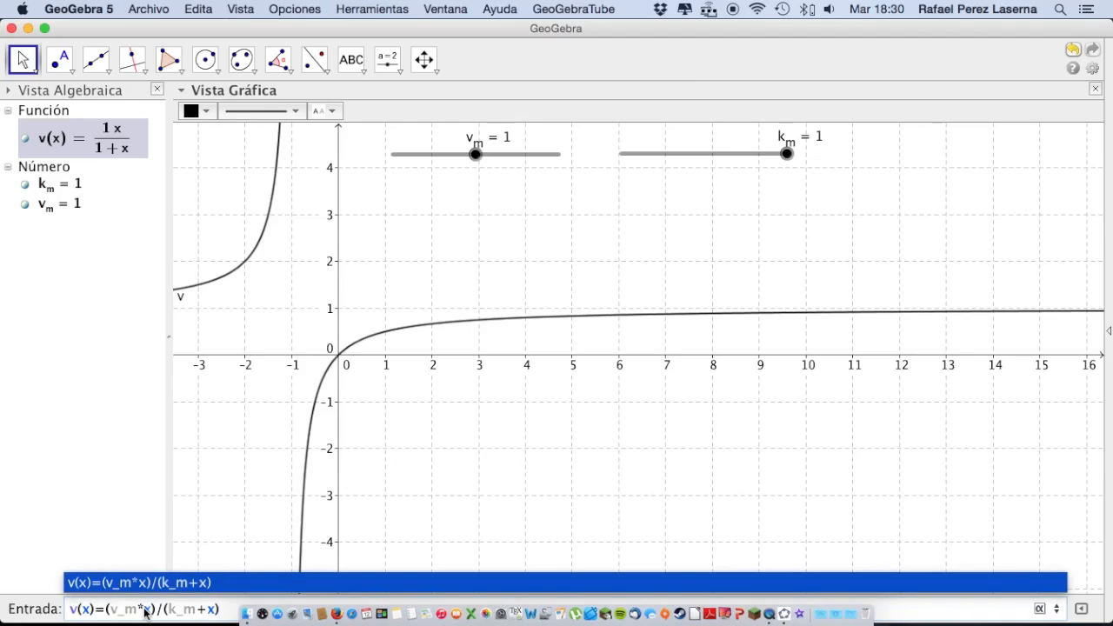
left_click(105, 608)
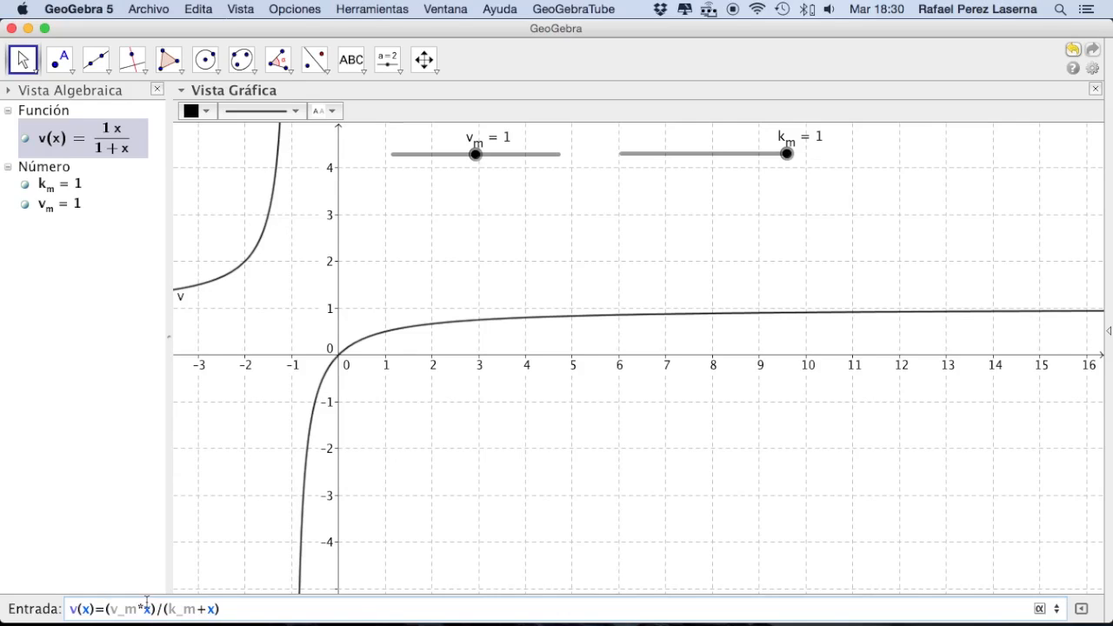
type("Func")
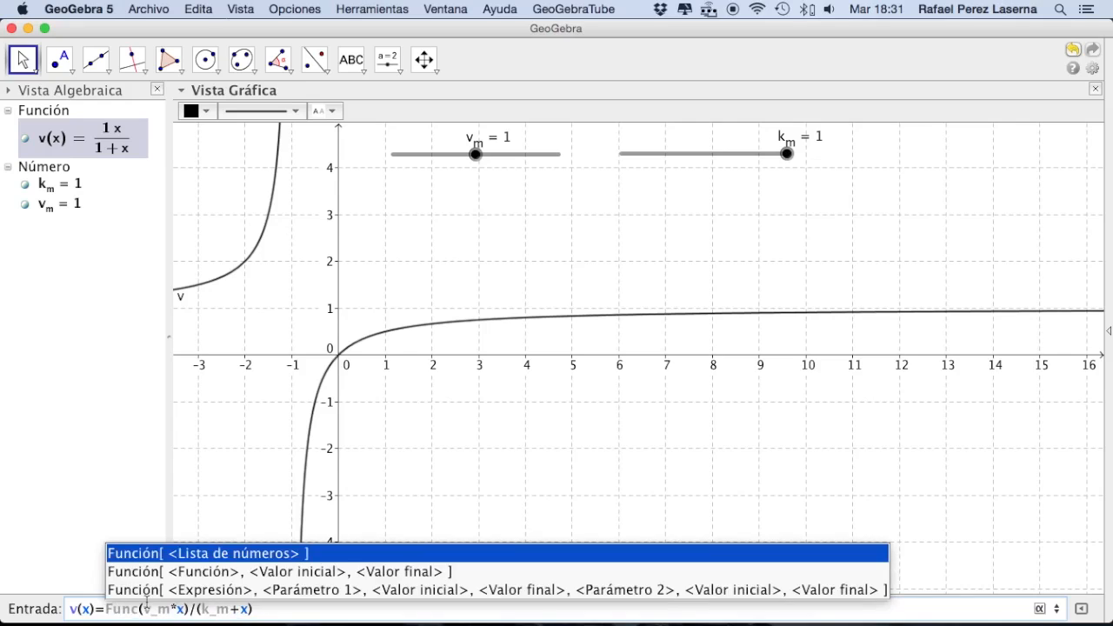
key("Down")
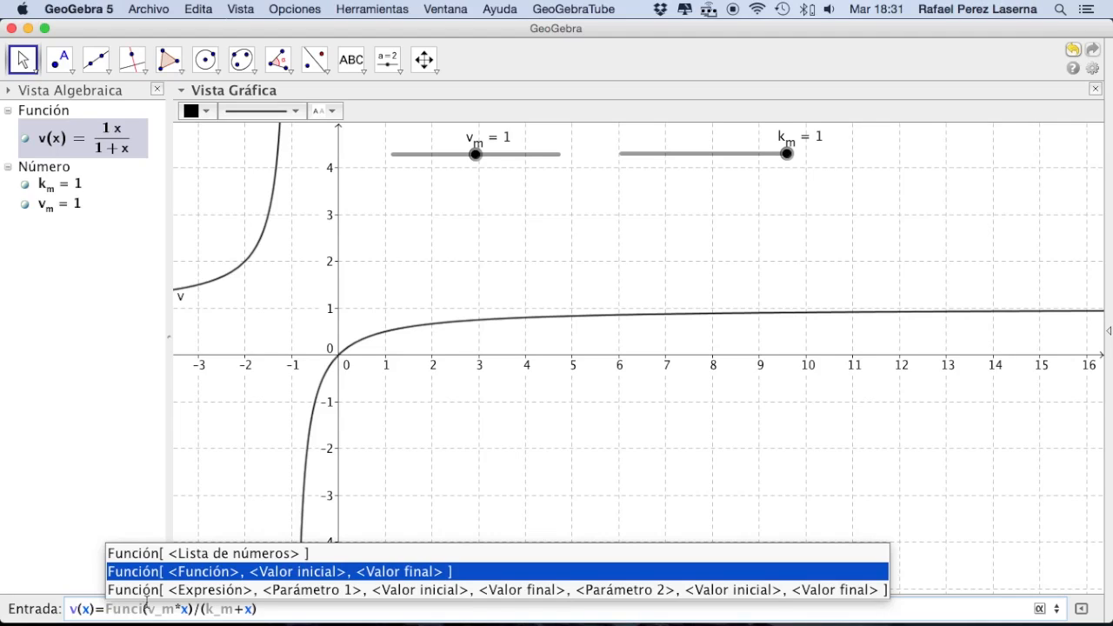
key("Return")
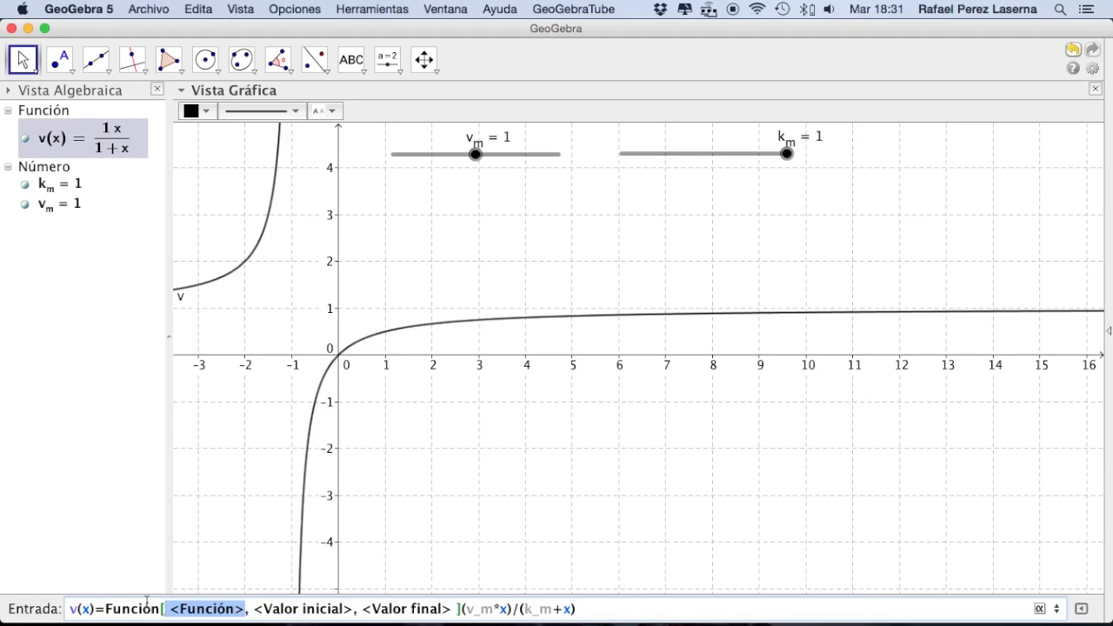
- Remove the placeholder arguments of the Función command so its opening bracket directly precedes (v_m*x)/(k_m+x)
key("Left")
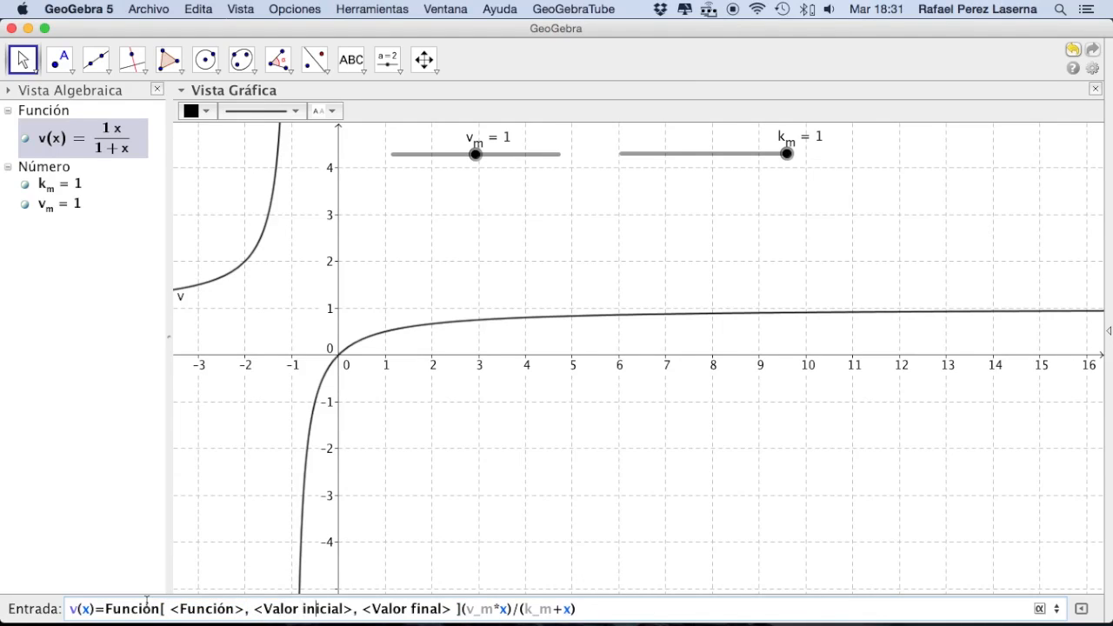
key("Tab")
key("Right")
key("Right")
key("Right")
key("Left")
key("BackSpace")
key("BackSpace")
key("BackSpace")
key("BackSpace")
key("BackSpace")
key("BackSpace")
key("BackSpace")
key("BackSpace")
key("BackSpace")
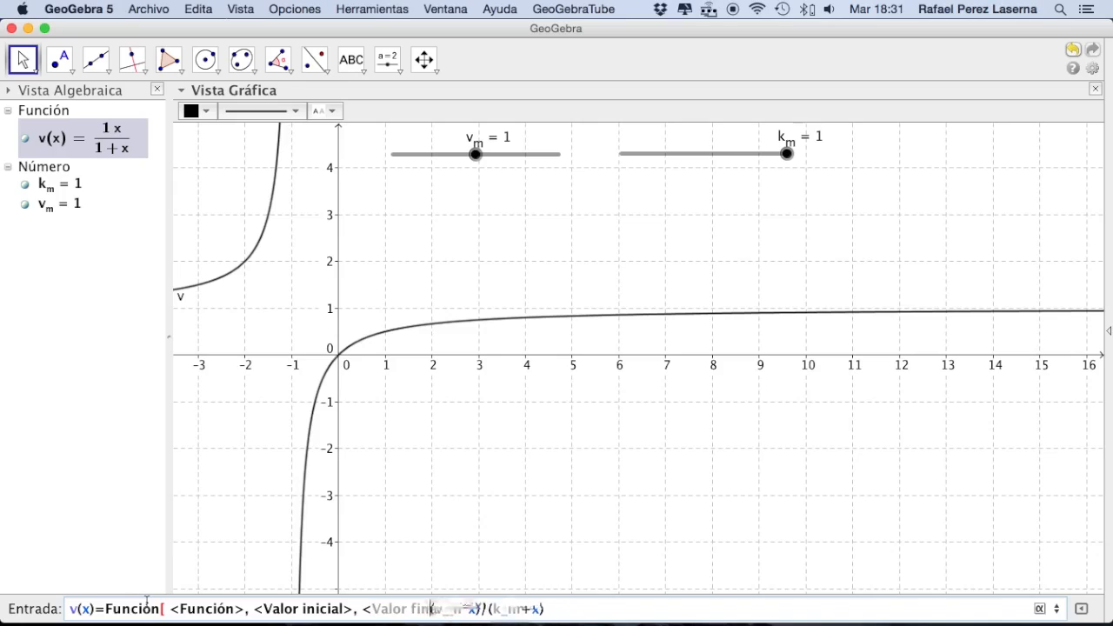
key("BackSpace")
key("BackSpace")
key("BackSpace")
key("BackSpace")
key("BackSpace")
key("BackSpace")
key("BackSpace")
key("BackSpace")
key("BackSpace")
key("BackSpace")
key("BackSpace")
key("BackSpace")
key("BackSpace")
key("BackSpace")
key("BackSpace")
key("BackSpace")
key("BackSpace")
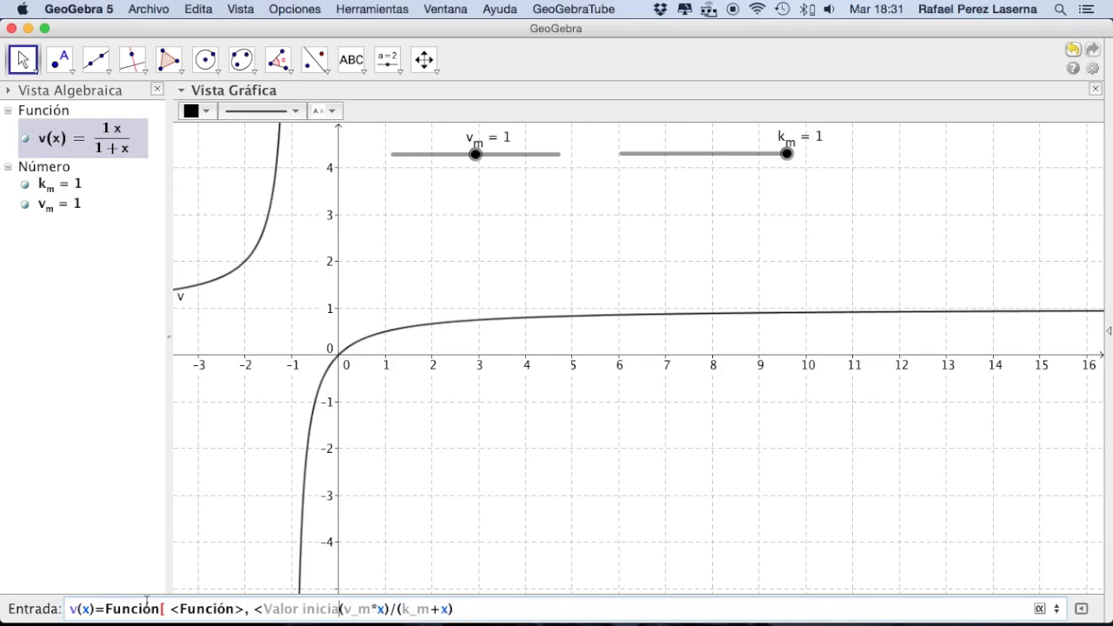
key("BackSpace")
key("BackSpace")
key("BackSpace")
key("BackSpace")
key("BackSpace")
key("BackSpace")
key("BackSpace")
key("BackSpace")
key("BackSpace")
key("BackSpace")
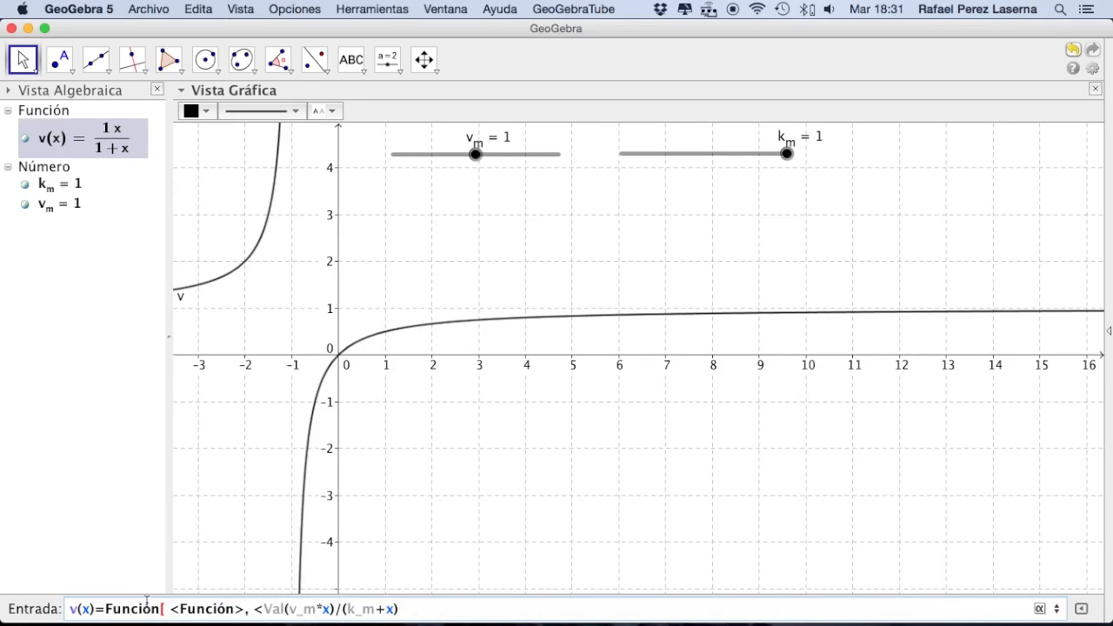
key("BackSpace")
key("BackSpace")
key("BackSpace")
key("BackSpace")
key("BackSpace")
key("BackSpace")
key("BackSpace")
key("BackSpace")
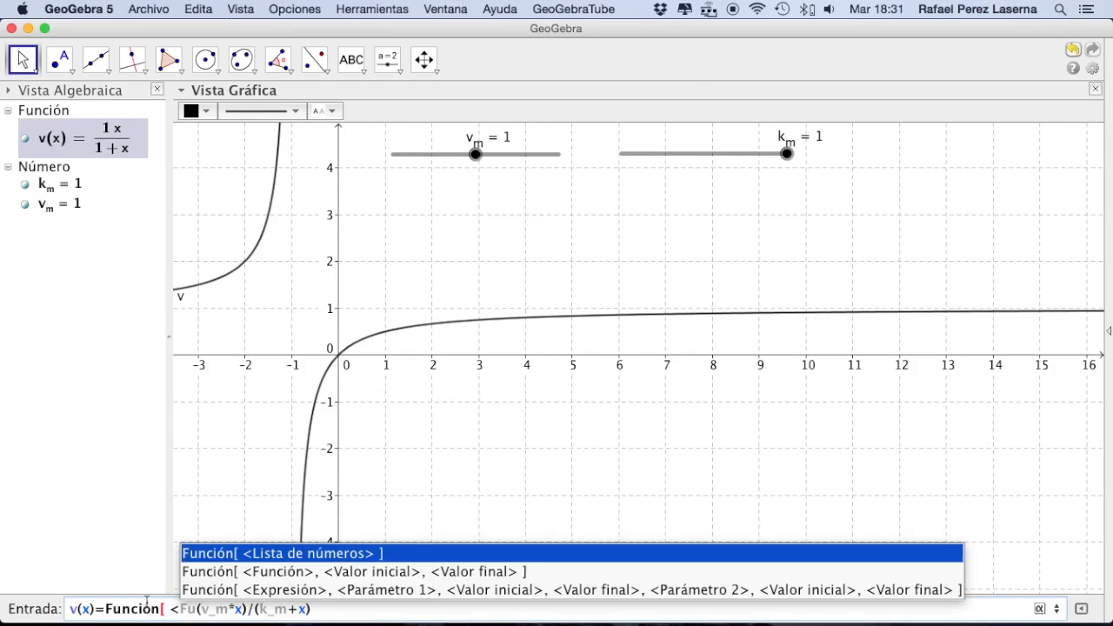
- Complete the definition as v(x)=Función[(v_m*x)/(k_m+x),0,+∞] to restrict the function to non-negative x
key("Right")
key("Right")
key("Right")
key("Right")
key("Right")
key("Right")
key("Right")
key("Right")
key("Right")
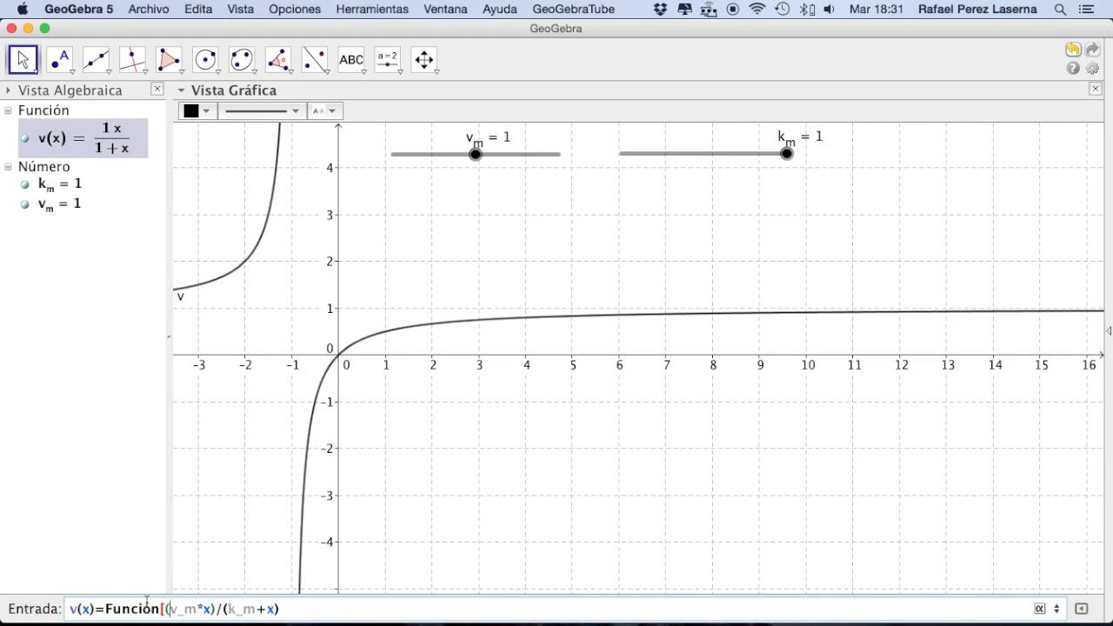
key("Right")
key("Right")
key("Right")
key("Right")
key("Right")
key("Right")
type(",0,+")
left_click(1039, 609)
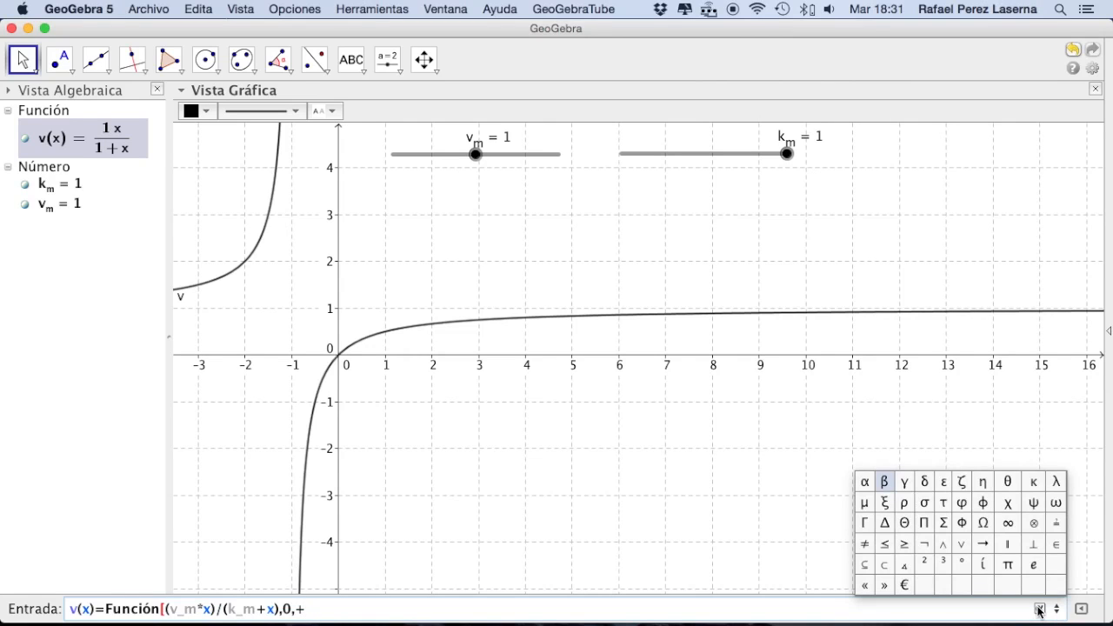
left_click(1009, 521)
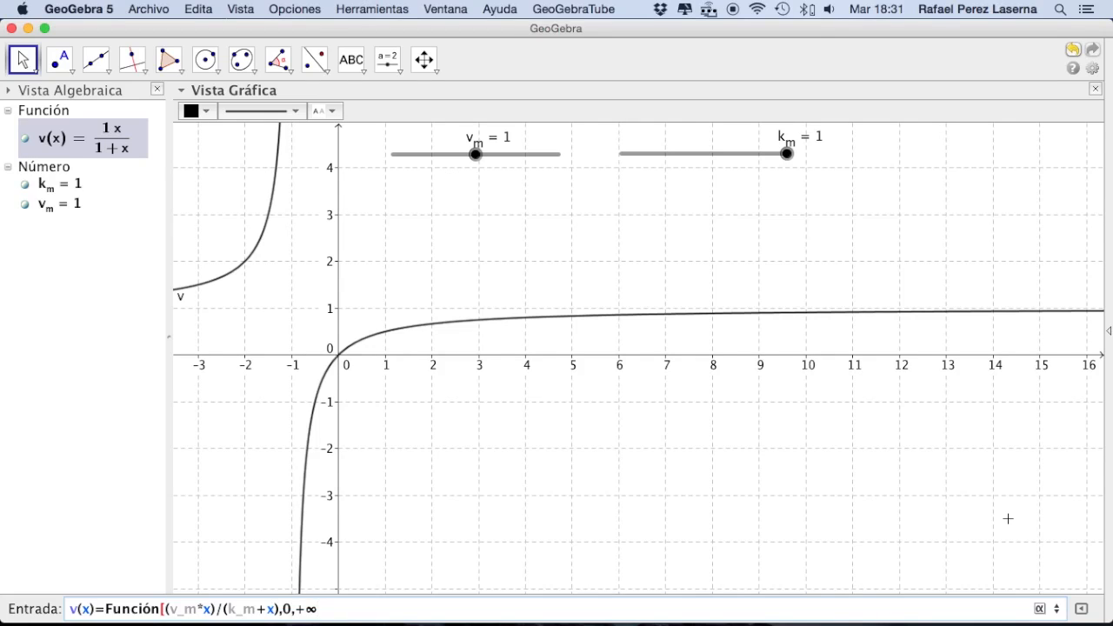
type("]")
key("Return")
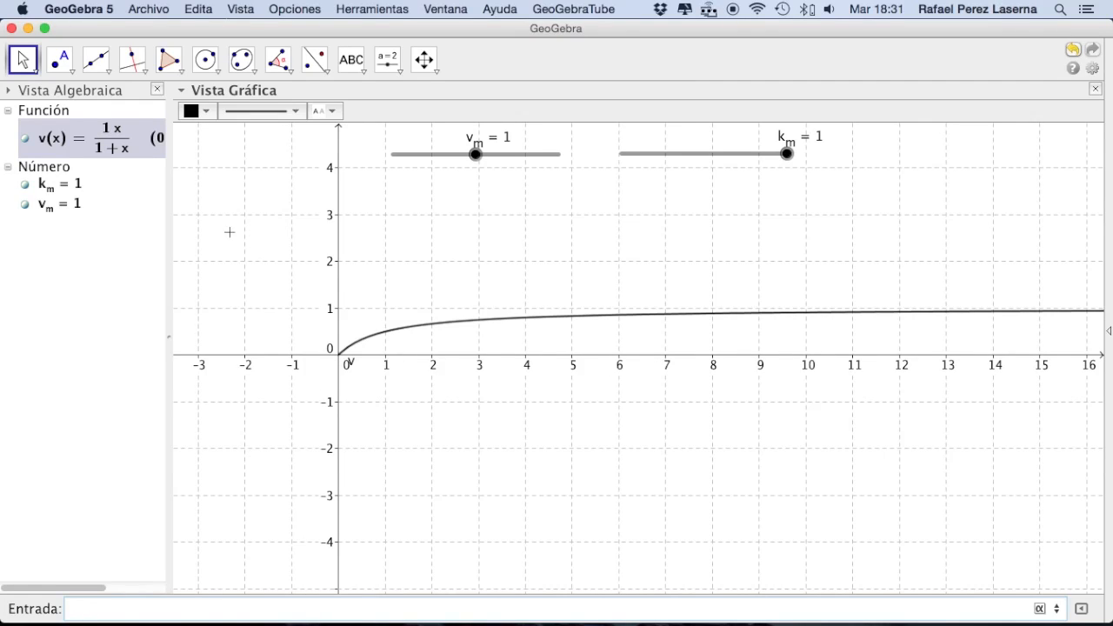
- Colour the function v blue and move its label next to the start of the curve
right_click(138, 139)
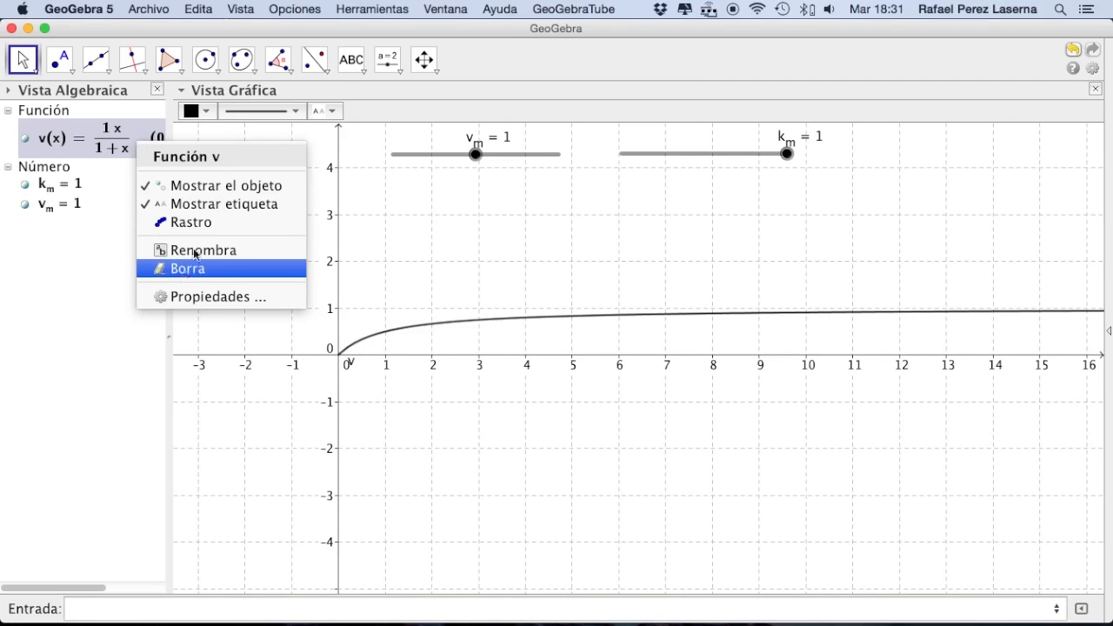
left_click(208, 115)
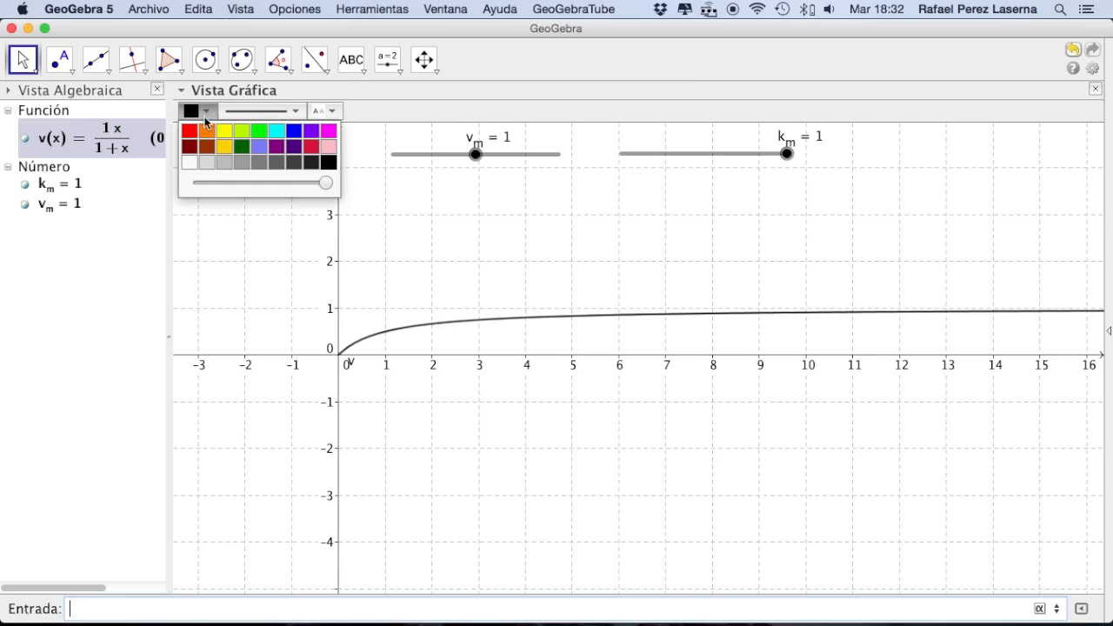
left_click(292, 133)
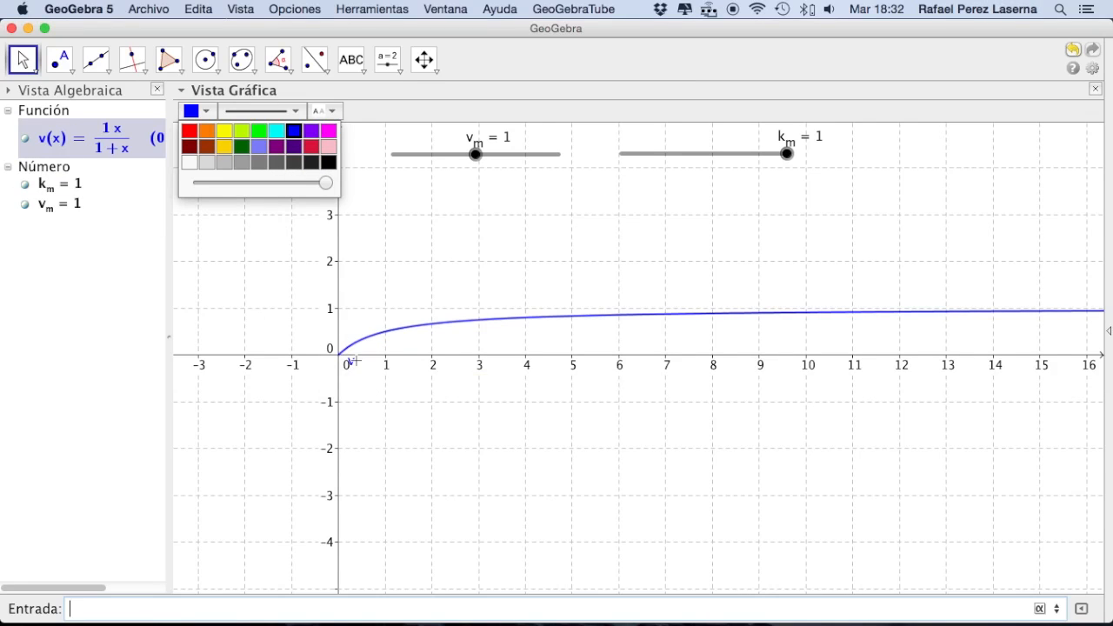
left_click(353, 355)
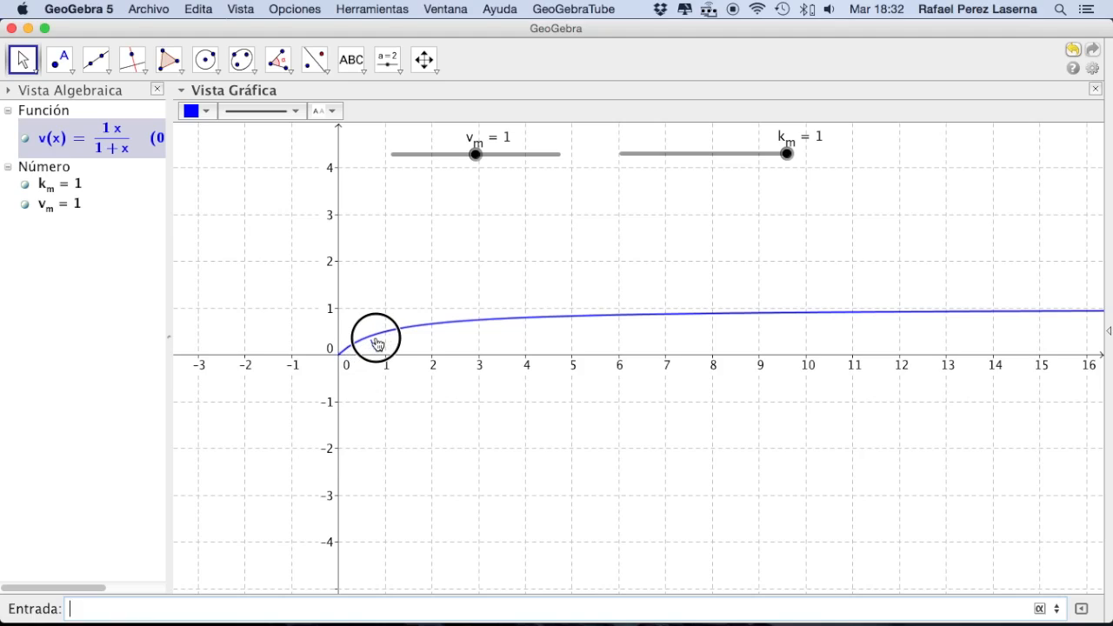
left_click_drag(374, 339, 377, 339)
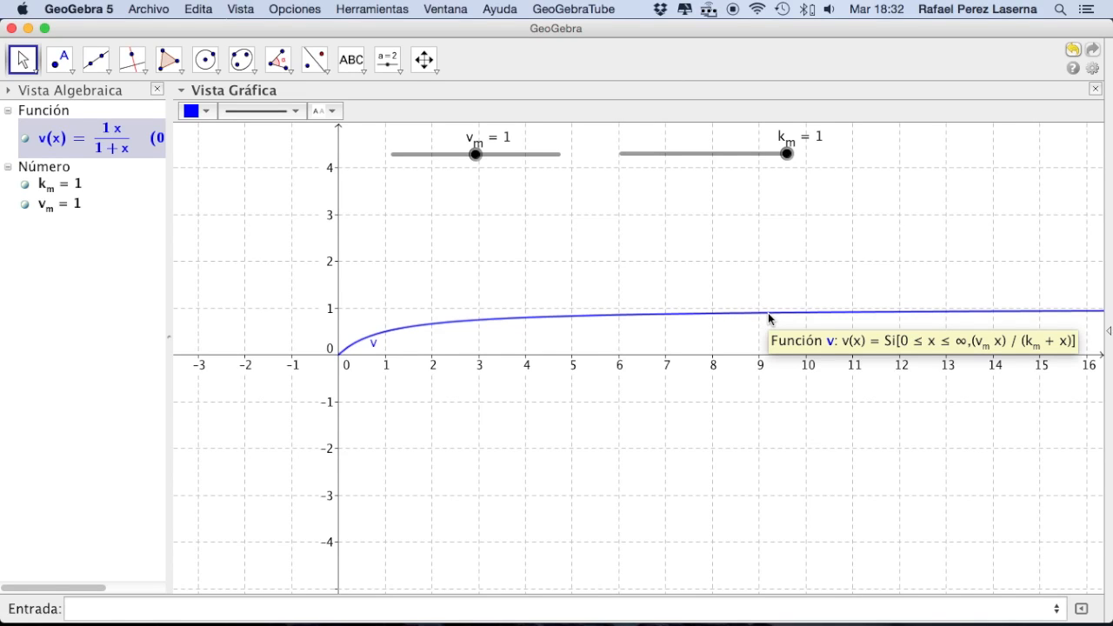
- Raise the v_m slider to 2 and return it to 1 to examine how the curve responds
left_click(497, 154)
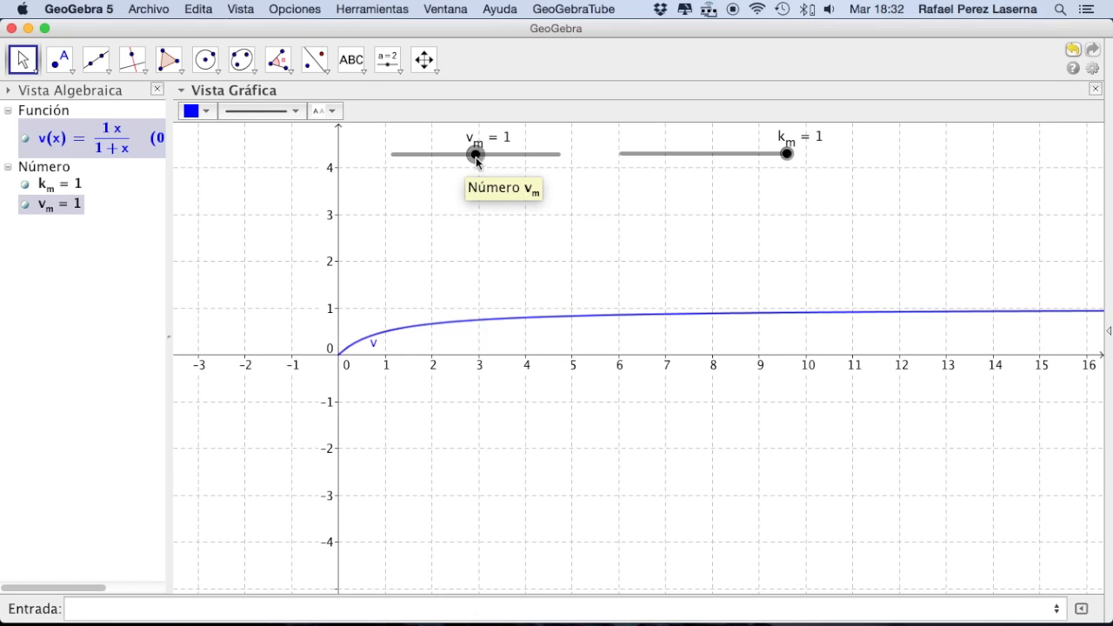
left_click_drag(474, 154, 567, 162)
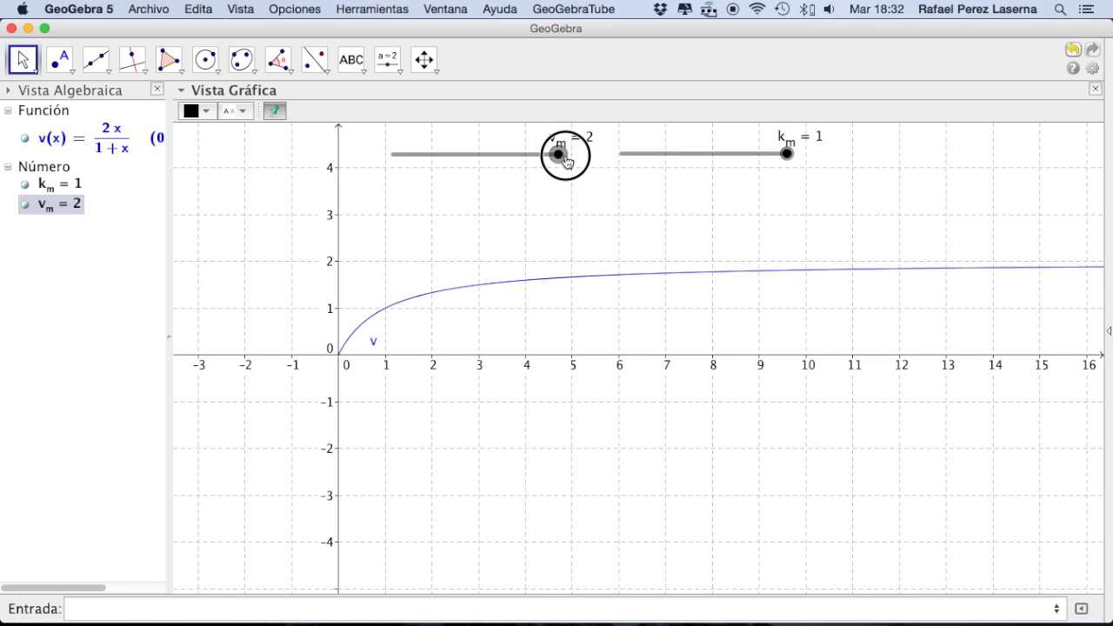
left_click_drag(566, 162, 477, 158)
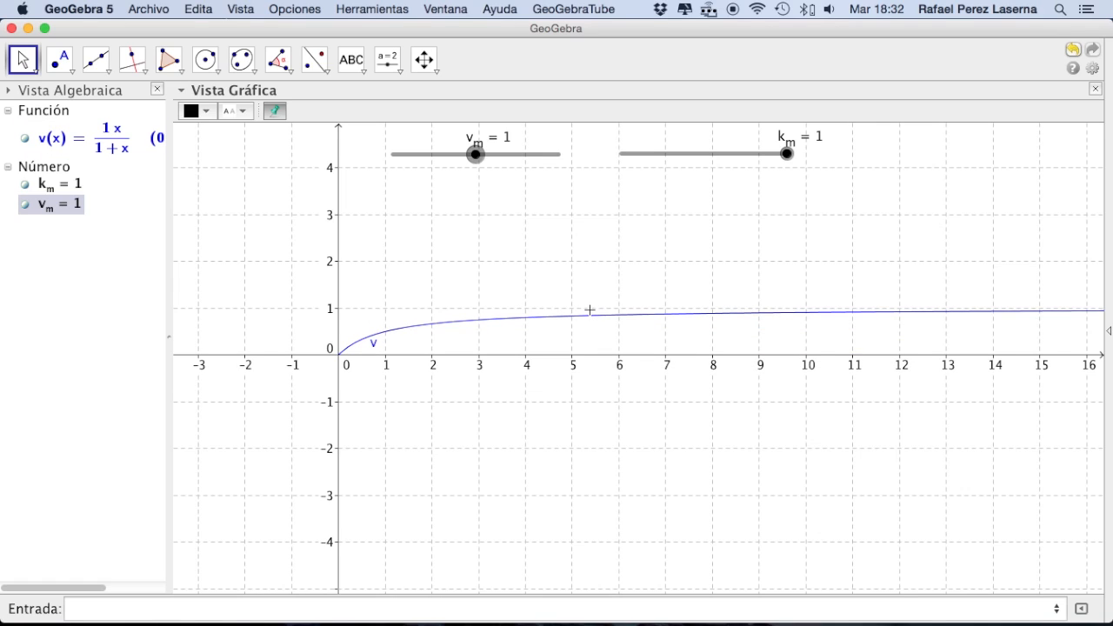
- Add the horizontal asymptote line y=v_m
left_click(173, 611)
type("y=v_m")
key("Return")
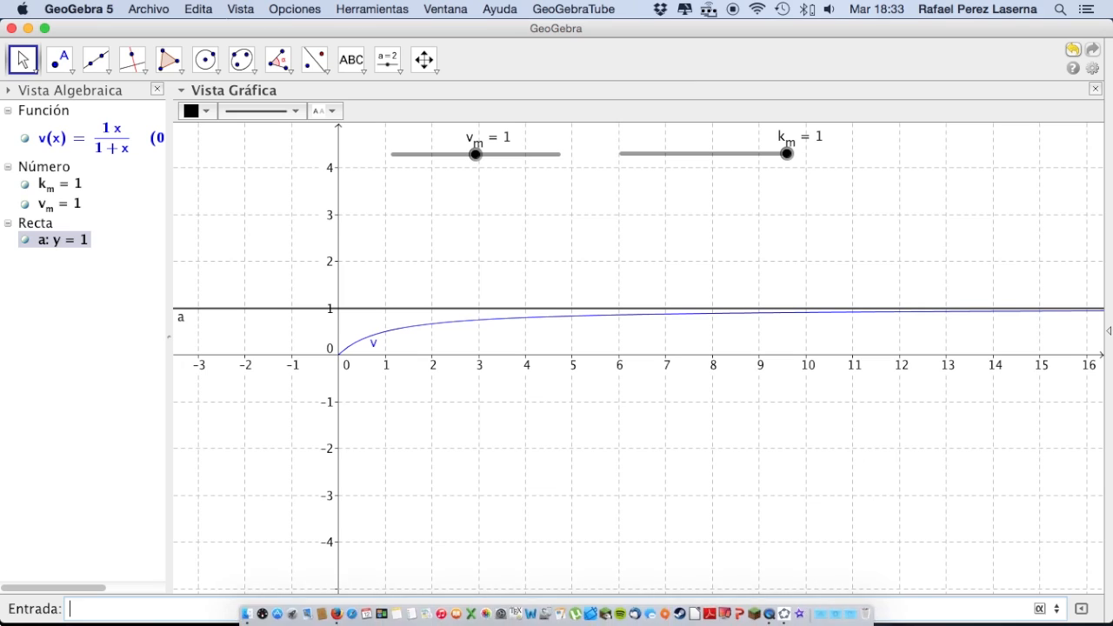
- Format the line y=v_m in red with a short-dashed line style and deselect it
right_click(71, 240)
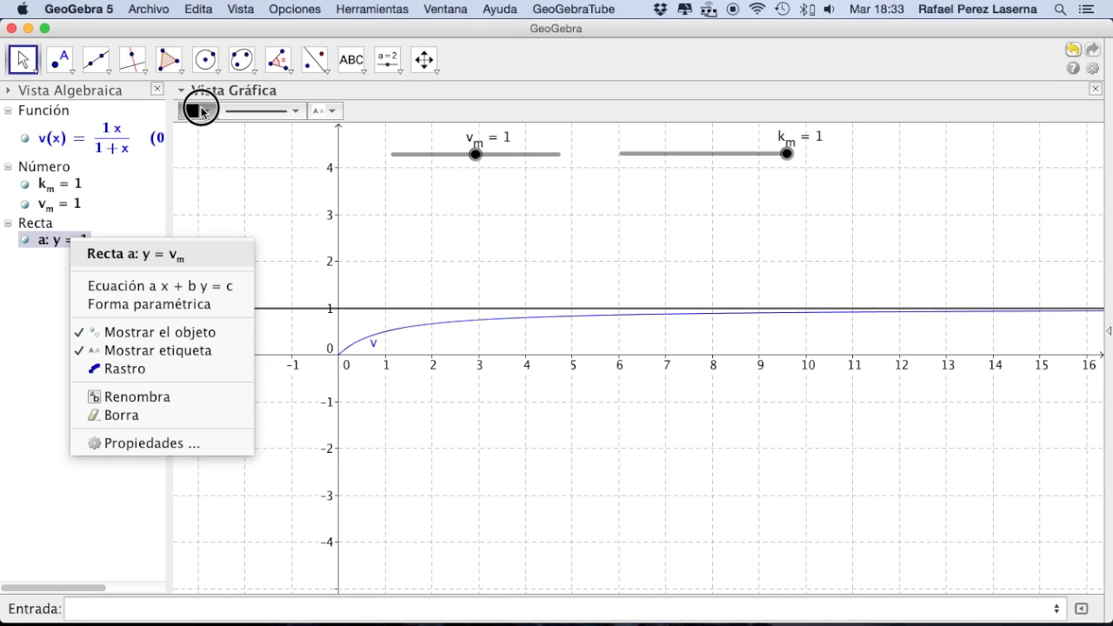
left_click(201, 110)
left_click(187, 129)
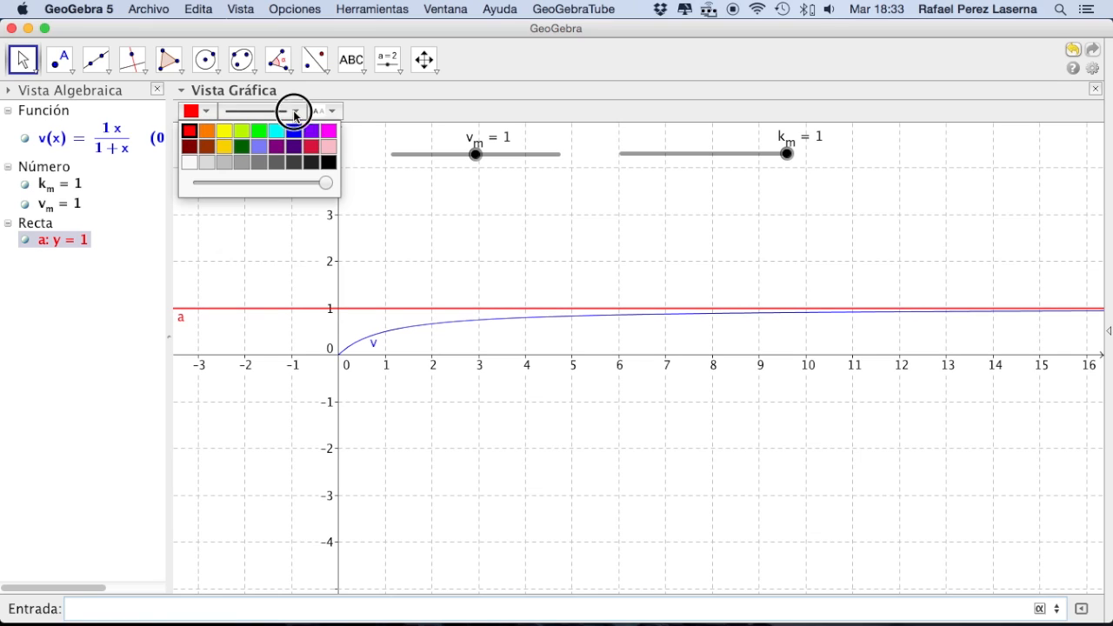
left_click(296, 112)
left_click(261, 166)
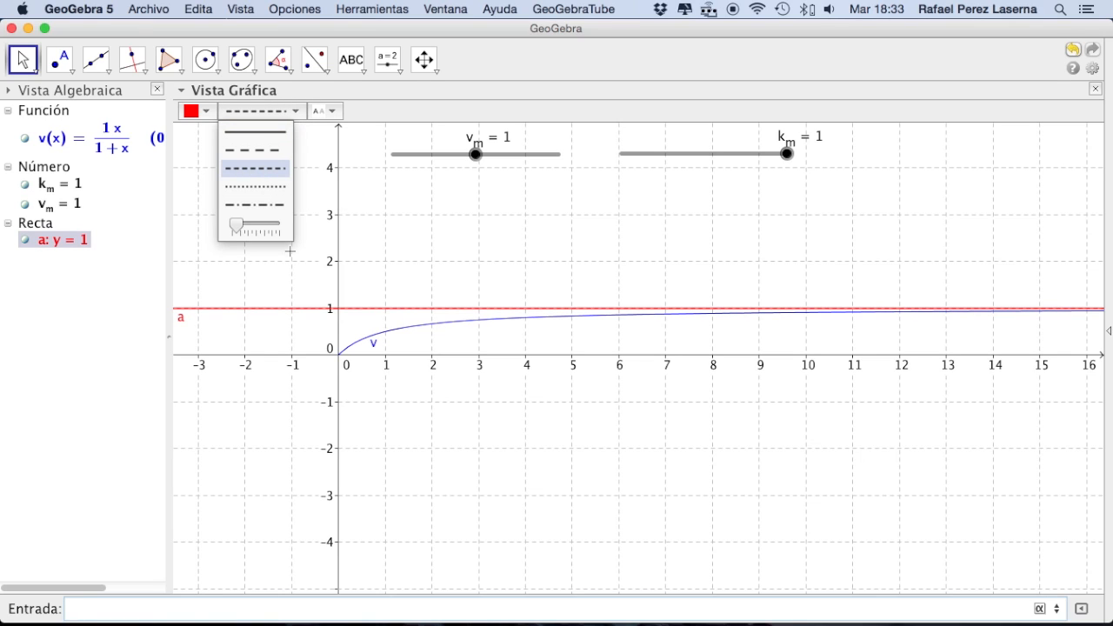
left_click(248, 170)
left_click(258, 275)
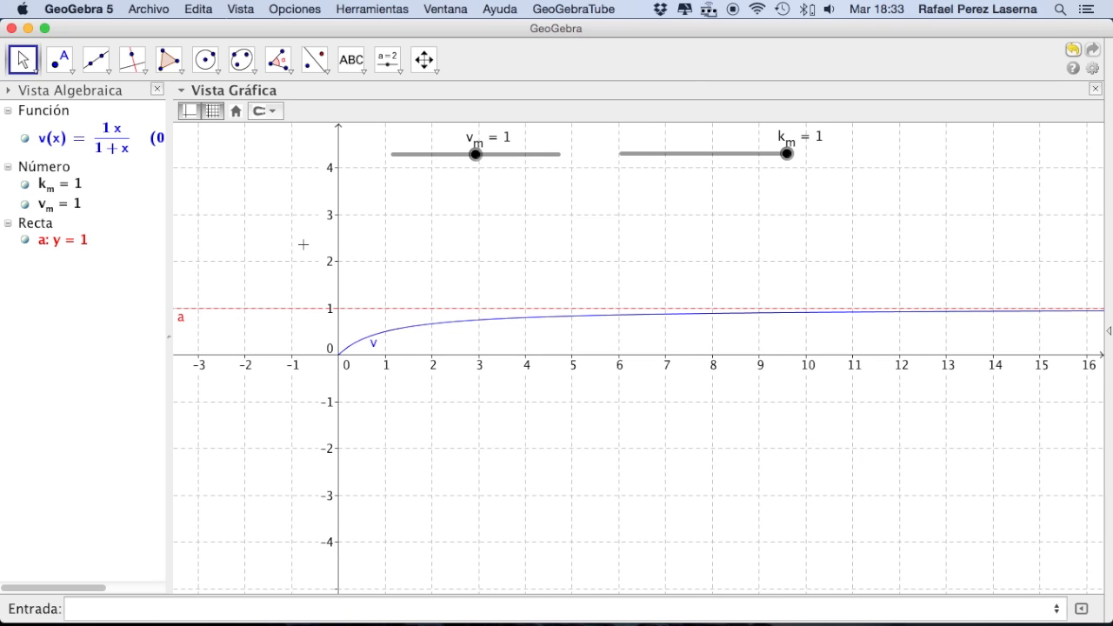
- Open the graphics view preferences and set the x range from a minimum of -0.5 to a maximum of 10
scroll(319, 283, "down", 2)
scroll(321, 281, "up", 5)
scroll(321, 282, "up", 6)
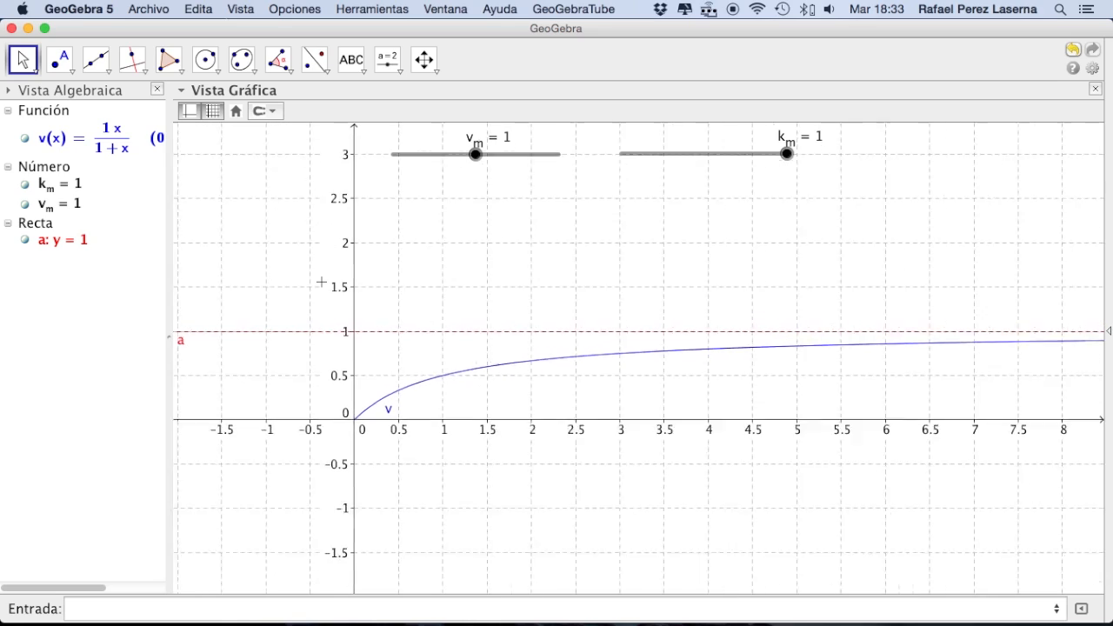
scroll(321, 282, "down", 6)
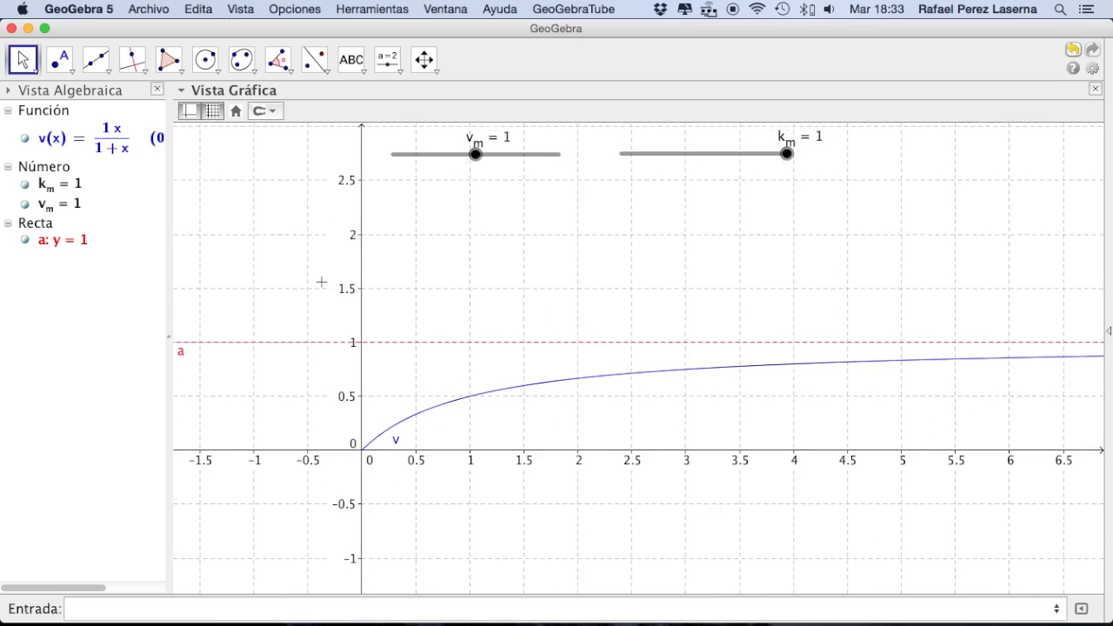
scroll(321, 281, "up", 1)
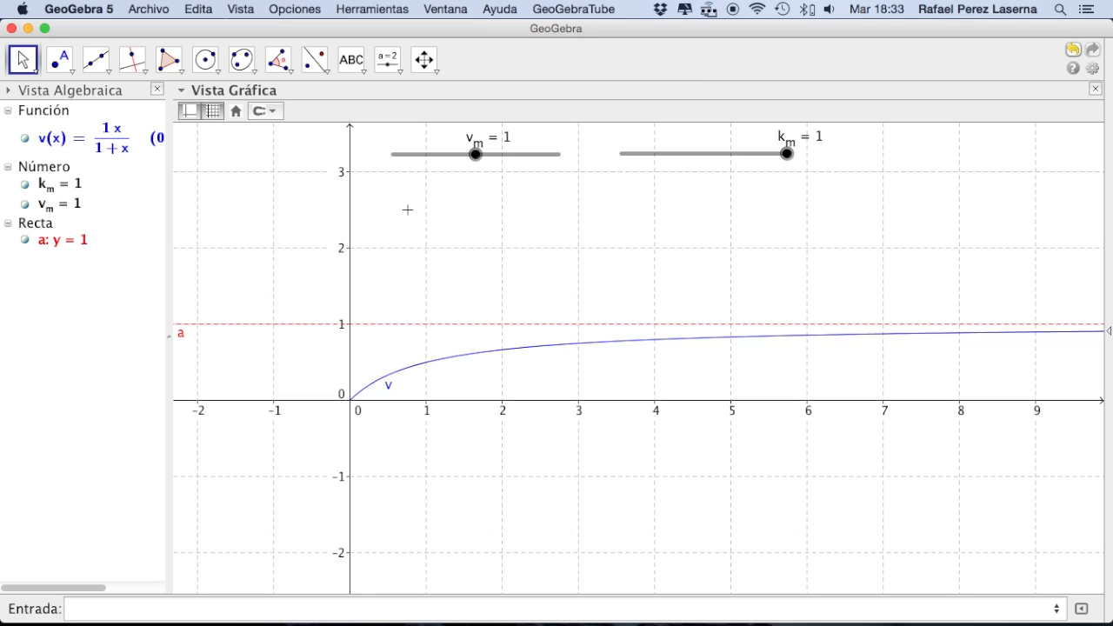
right_click(410, 216)
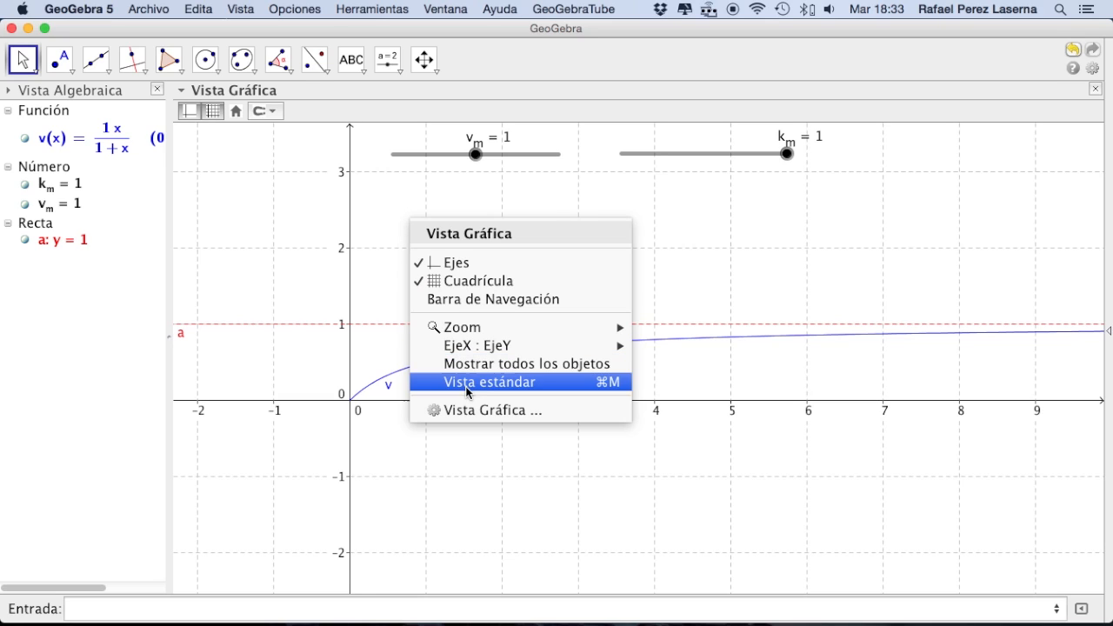
left_click(474, 409)
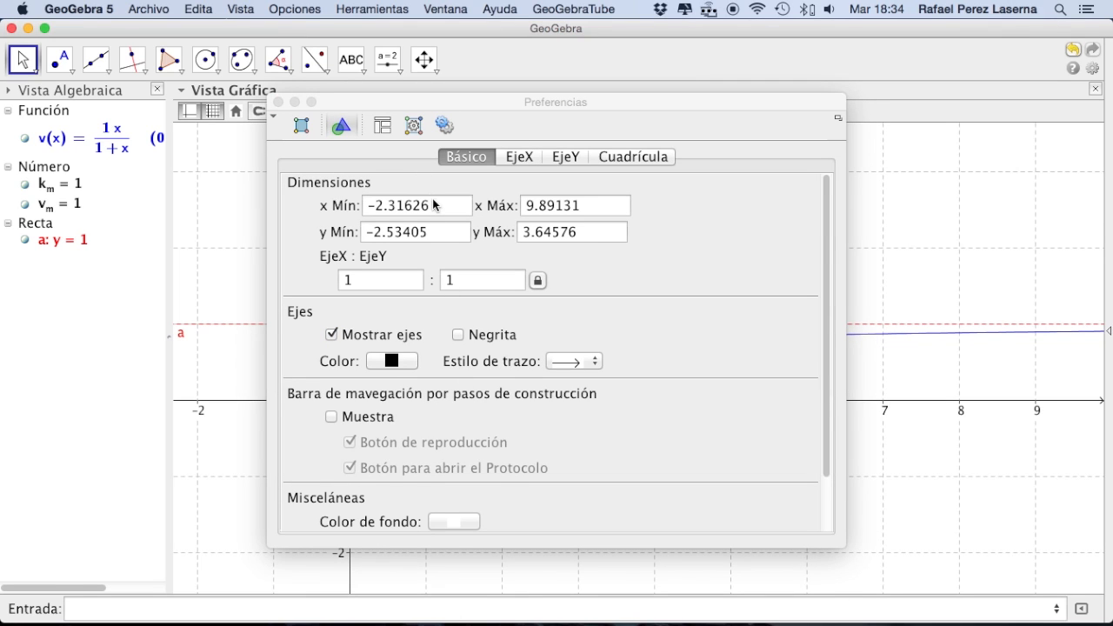
left_click(376, 206)
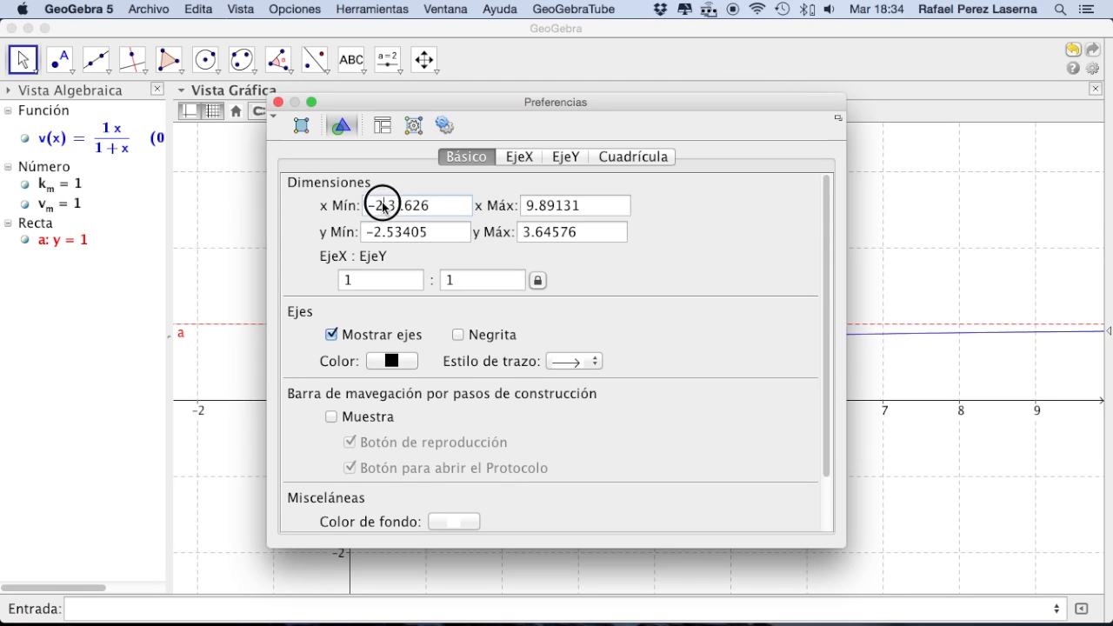
key("BackSpace")
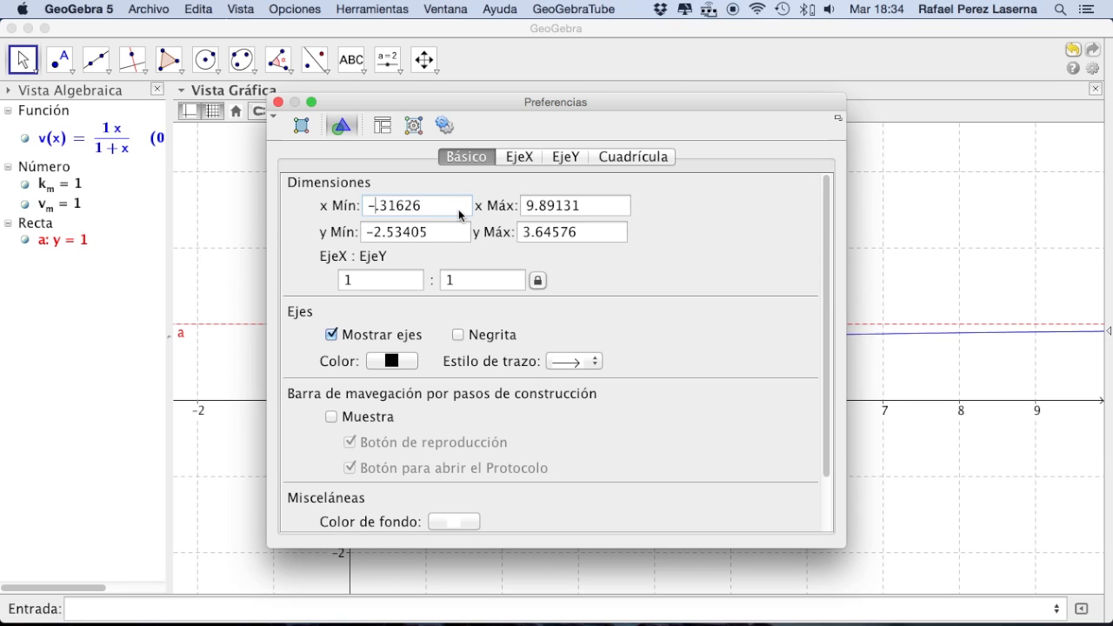
type("0")
key("Right")
key("Right")
key("Right")
key("Right")
key("Right")
key("BackSpace")
key("BackSpace")
key("BackSpace")
key("BackSpace")
key("BackSpace")
type("5")
key("Tab")
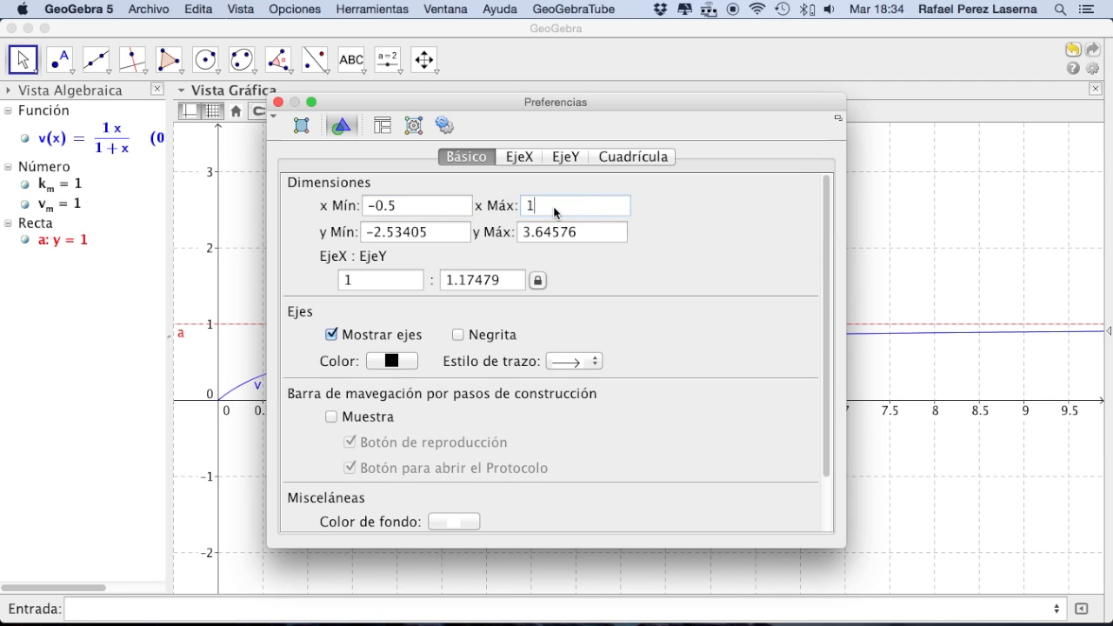
type("10")
- Set the graphics view's y minimum to -0.5
left_click(437, 231)
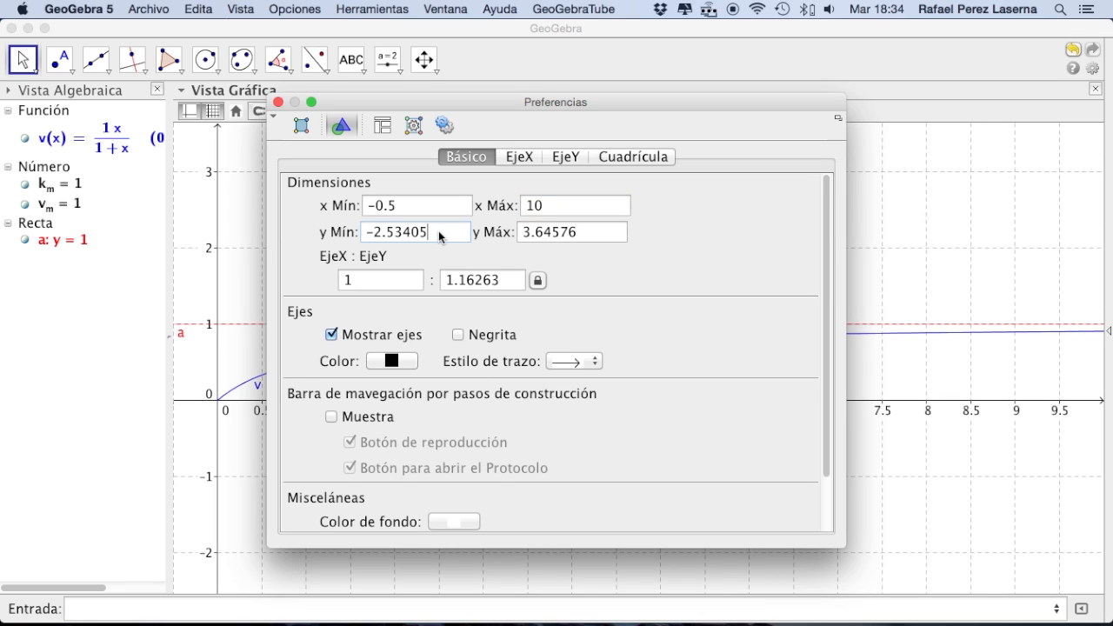
key("Left")
key("Left")
key("Left")
key("Left")
key("Left")
key("BackSpace")
type("0")
key("Right")
key("Right")
key("Right")
key("Right")
key("Right")
key("BackSpace")
key("BackSpace")
key("BackSpace")
key("BackSpace")
- Replace the graphics view's y maximum with v_m so that it depends on the slider
left_click(589, 230)
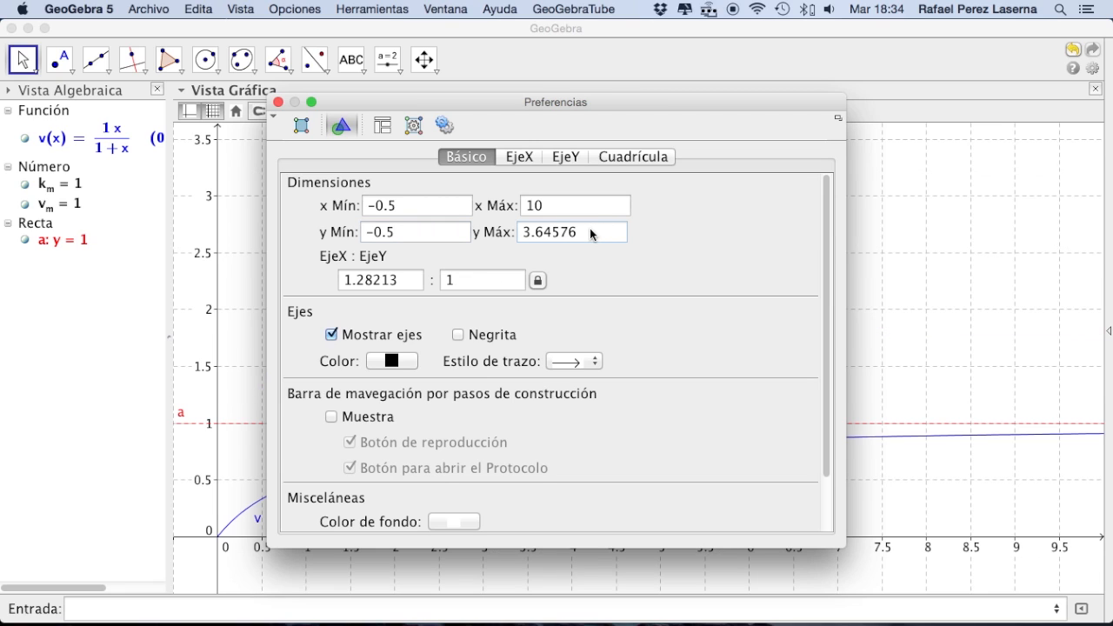
key("BackSpace")
key("BackSpace")
key("BackSpace")
key("BackSpace")
key("BackSpace")
key("BackSpace")
key("BackSpace")
type("v_m")
key("Return")
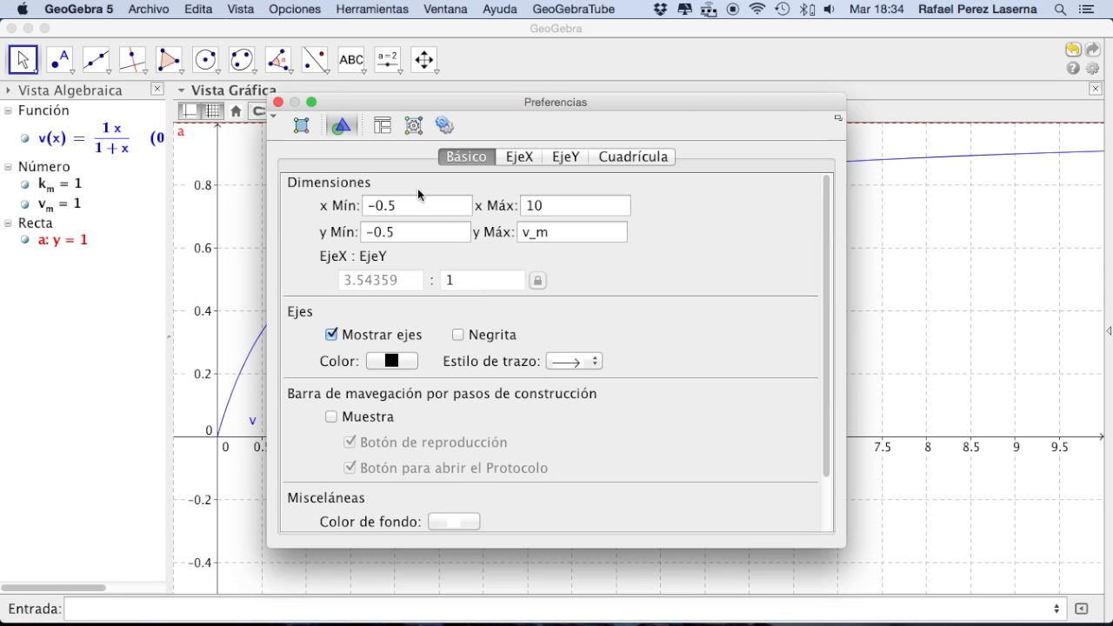
- Set the y minimum to -0.2, extend the y maximum to v_m+0.1, and close the preferences
left_click(424, 129)
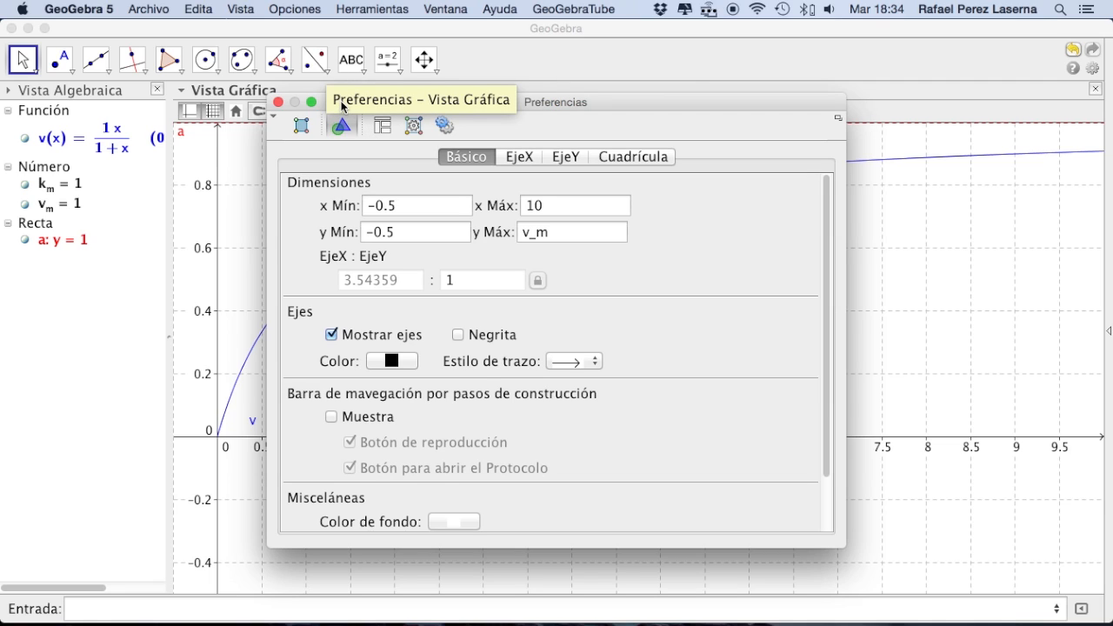
left_click(404, 236)
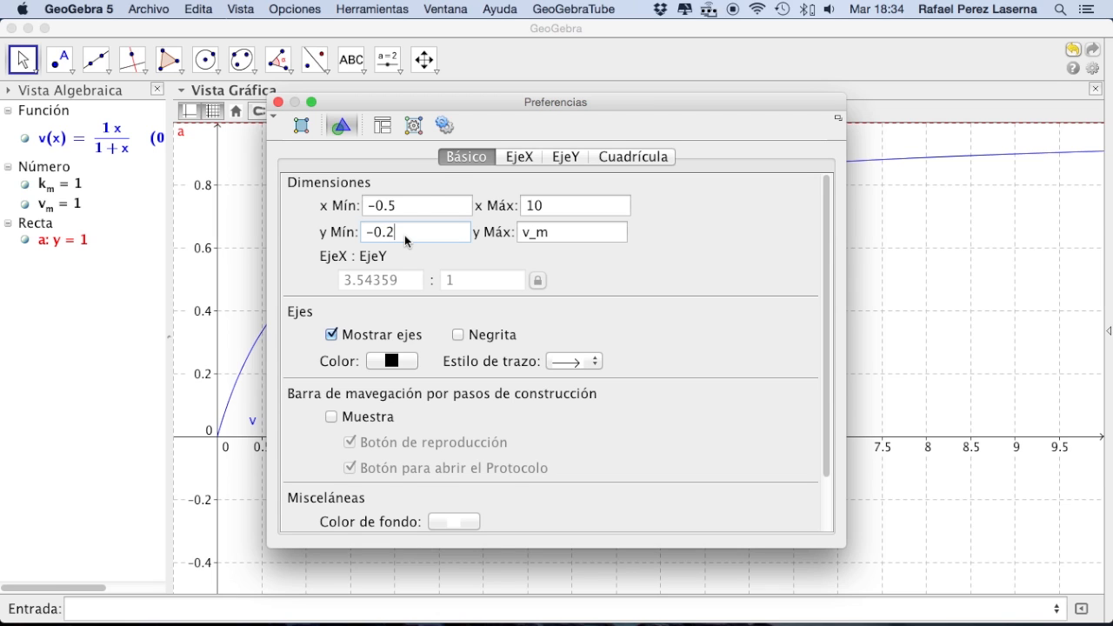
left_click_drag(429, 101, 533, 114)
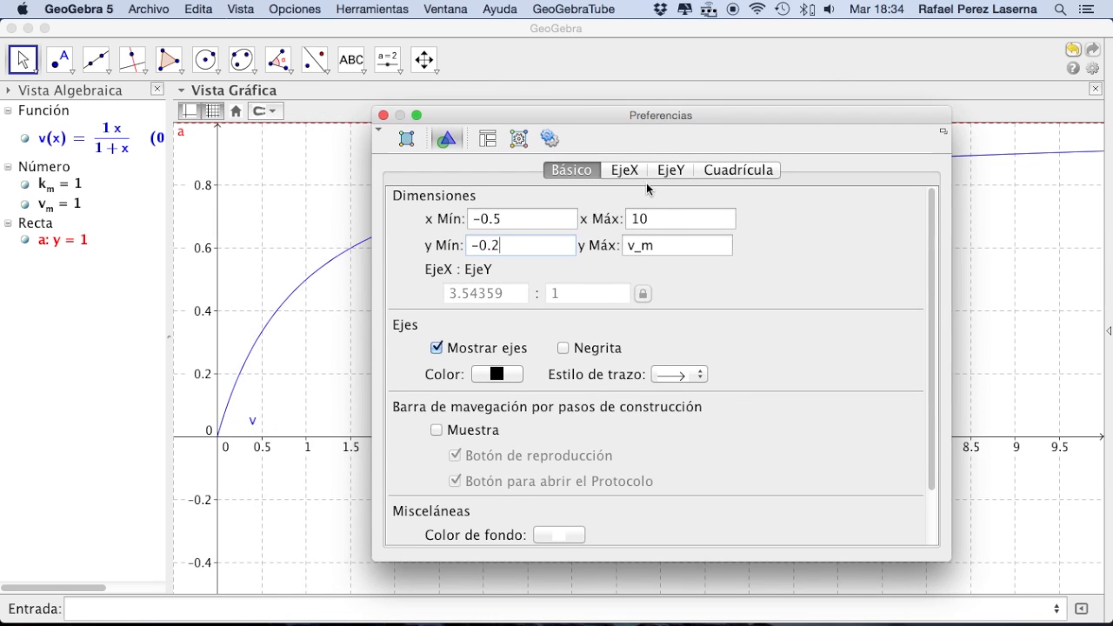
left_click(670, 248)
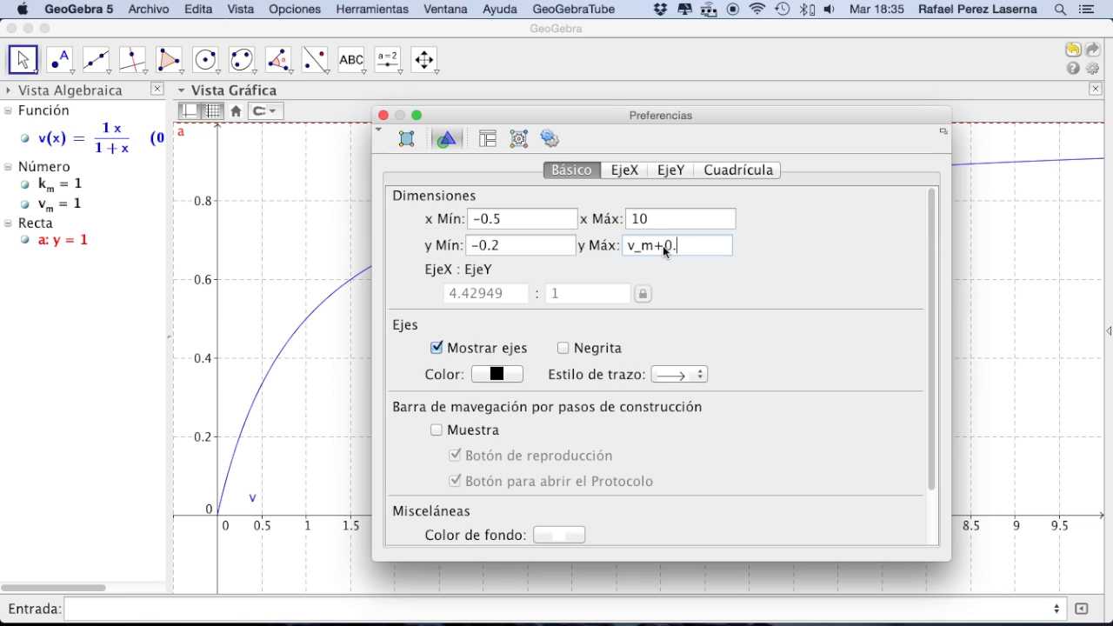
type("+0.1")
left_click(664, 212)
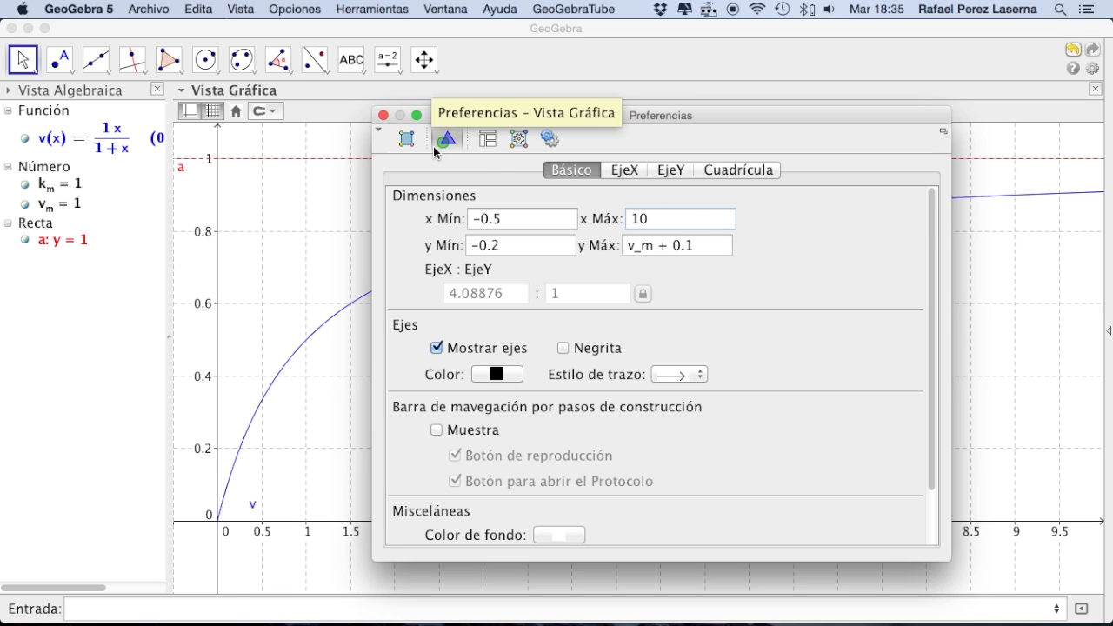
left_click(382, 116)
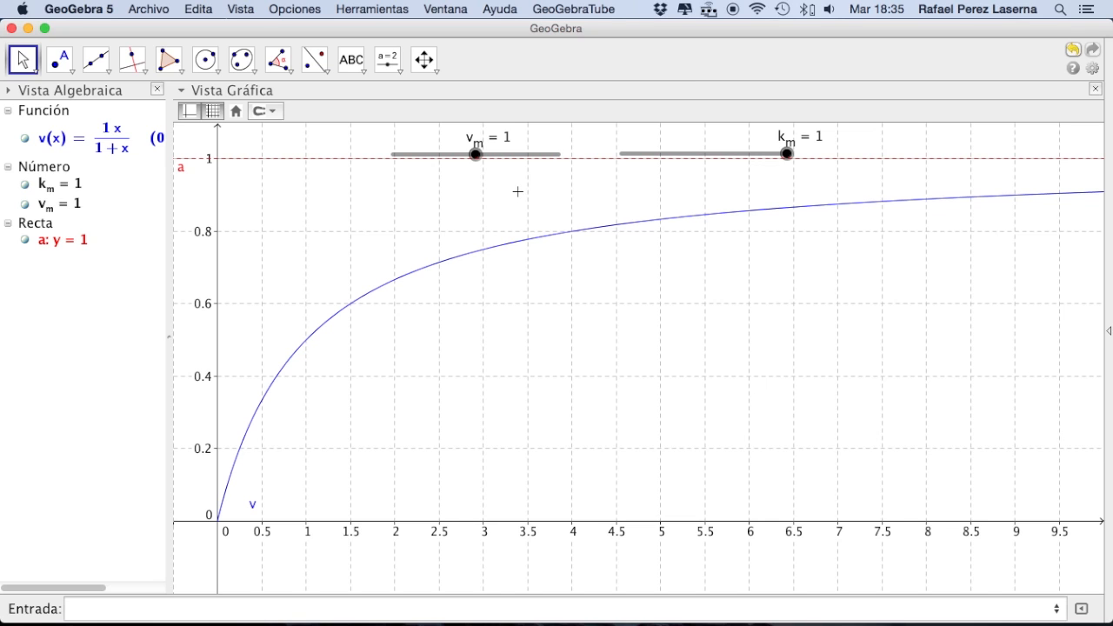
- Switch to the Michaelis-Menten document in Google Docs and review the function study, including the case x=k_m
key("ctrl+Right")
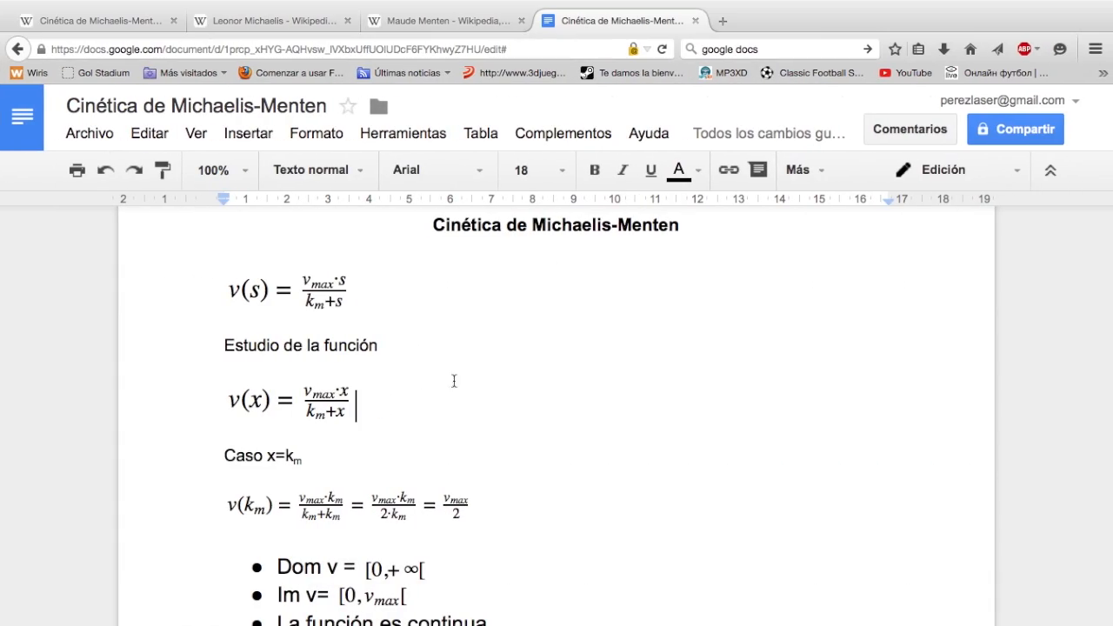
scroll(451, 390, "down", 2)
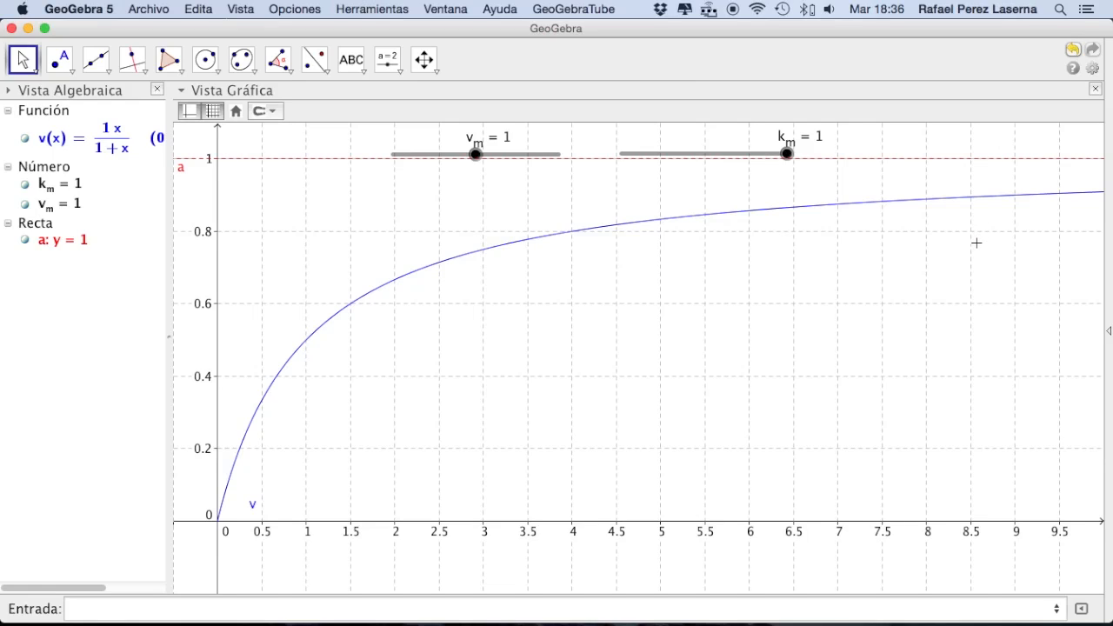
key("ctrl+Right")
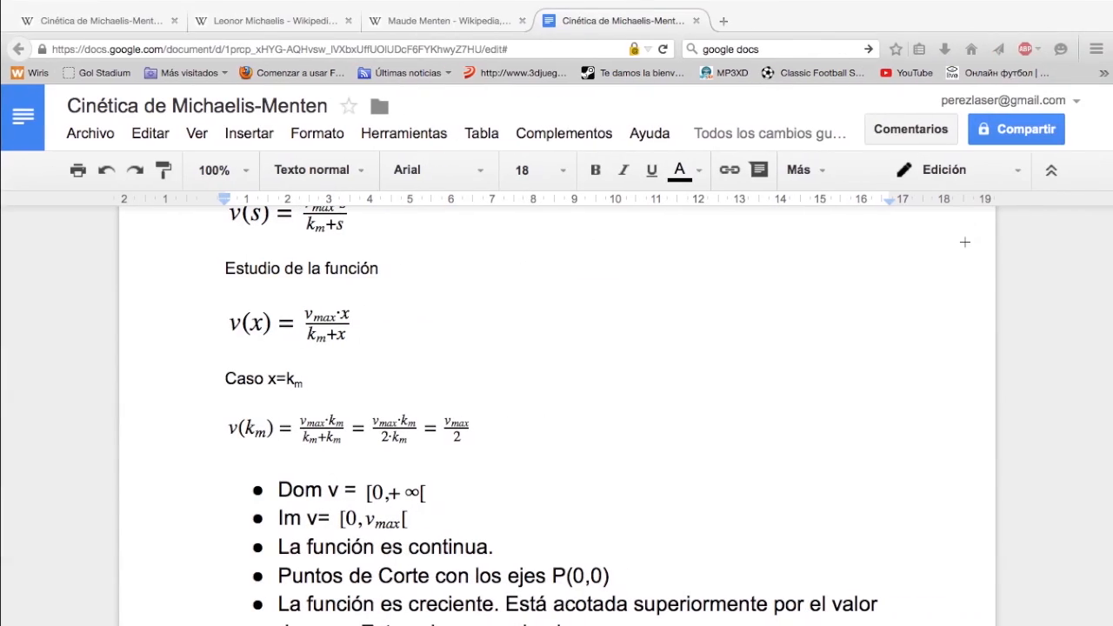
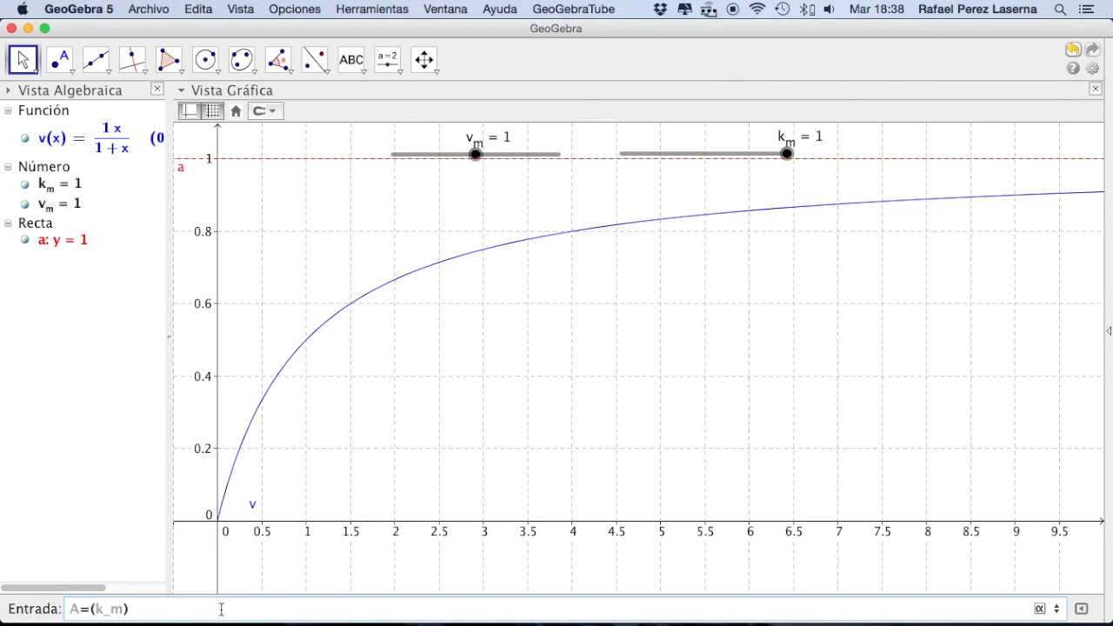
- In GeoGebra, create the point A=(k_m,v(k_m)) on the curve
type(",")
type("v(k_m")
key("Right")
key("Right")
key("Return")
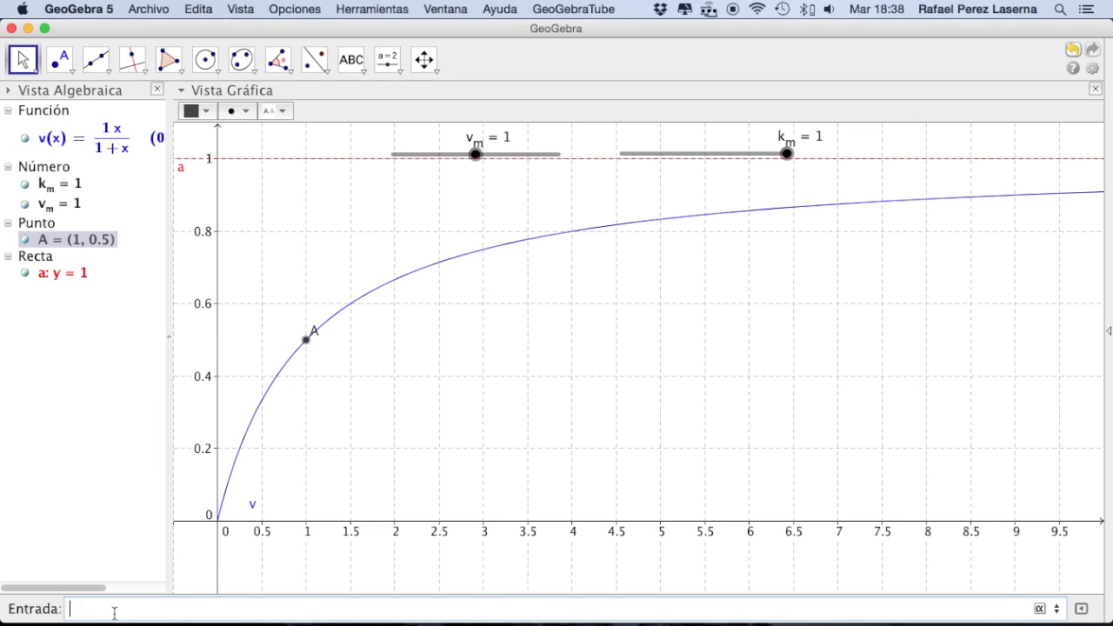
- Create the point B=(k_m,0) on the x-axis
type("B=(k_m,0")
key("Right")
key("Return")
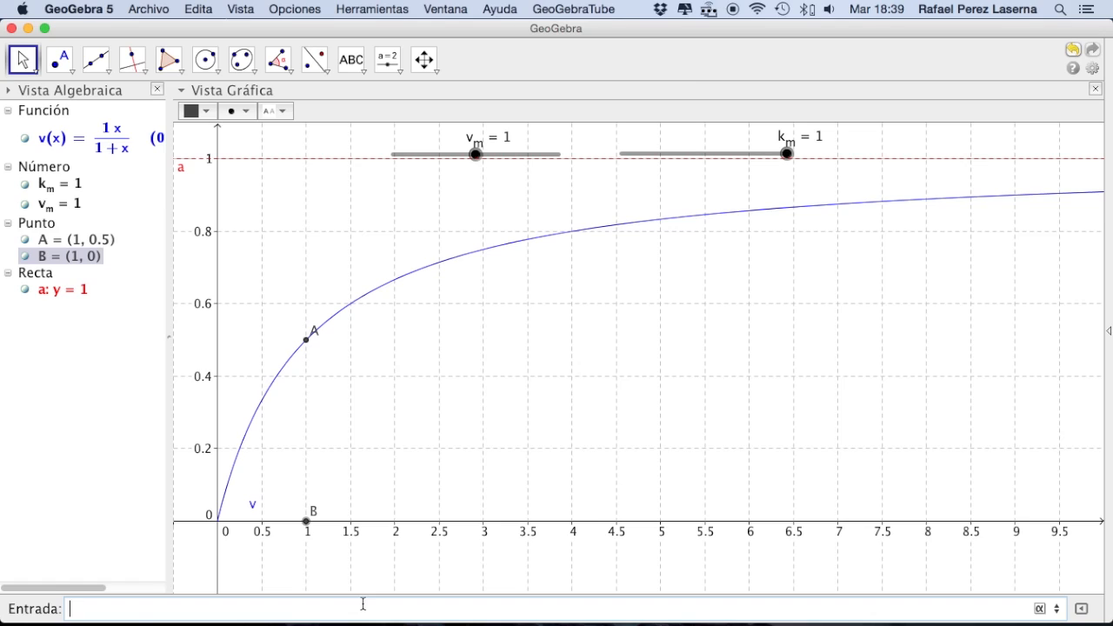
- Create the point C=(0,v_m/2) on the y-axis, using lowercase v_m and declining any new slider
type("C=(")
type("0,V_m/2)")
key("Return")
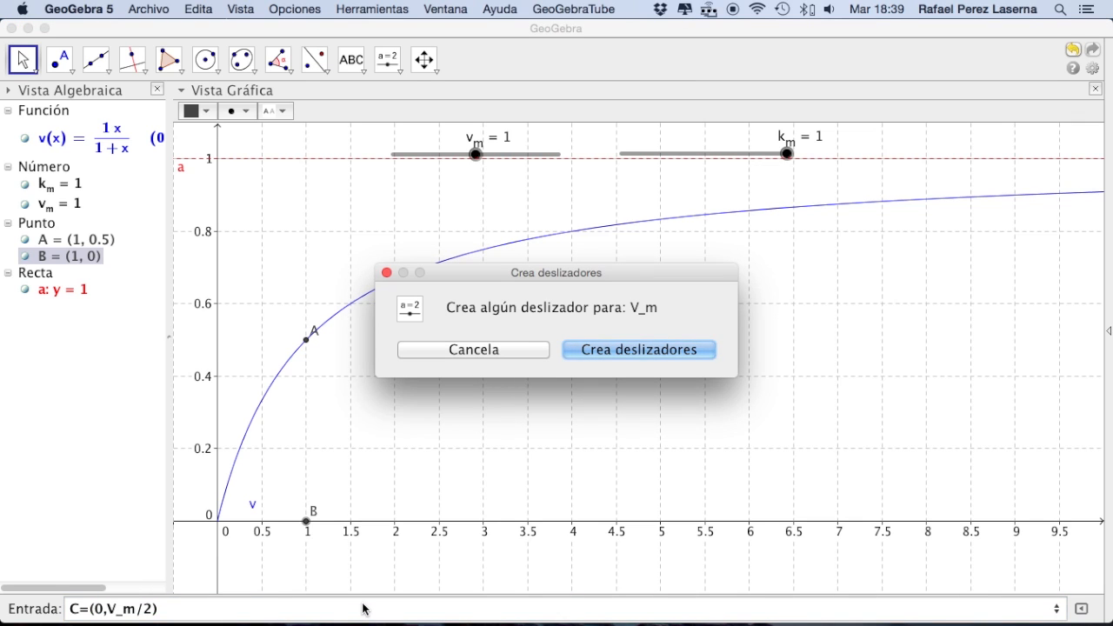
left_click(474, 352)
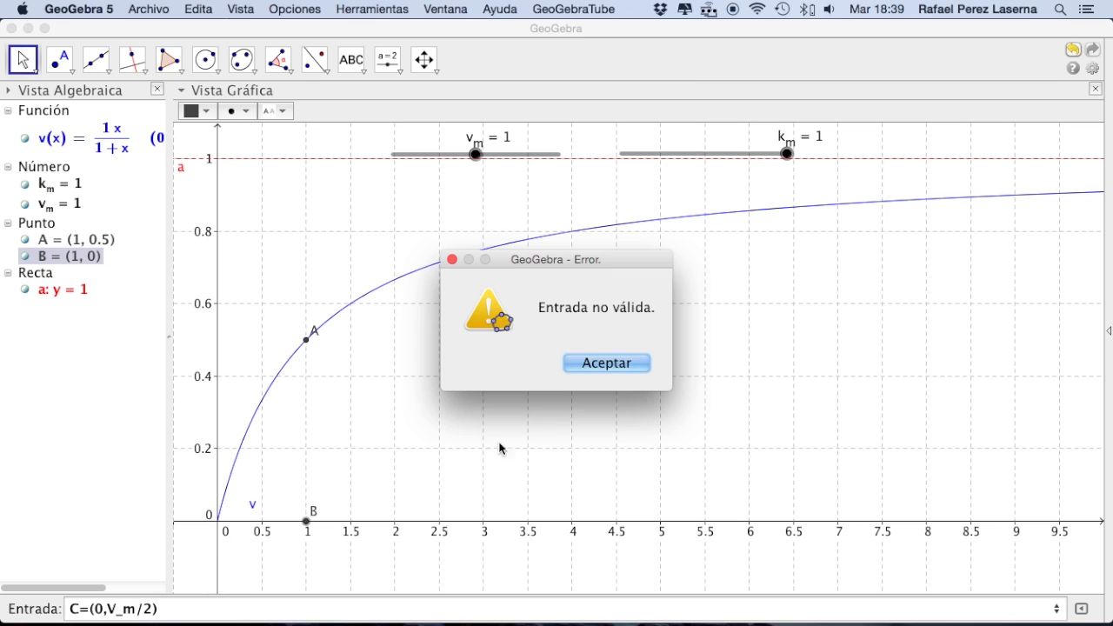
left_click(623, 364)
left_click(114, 608)
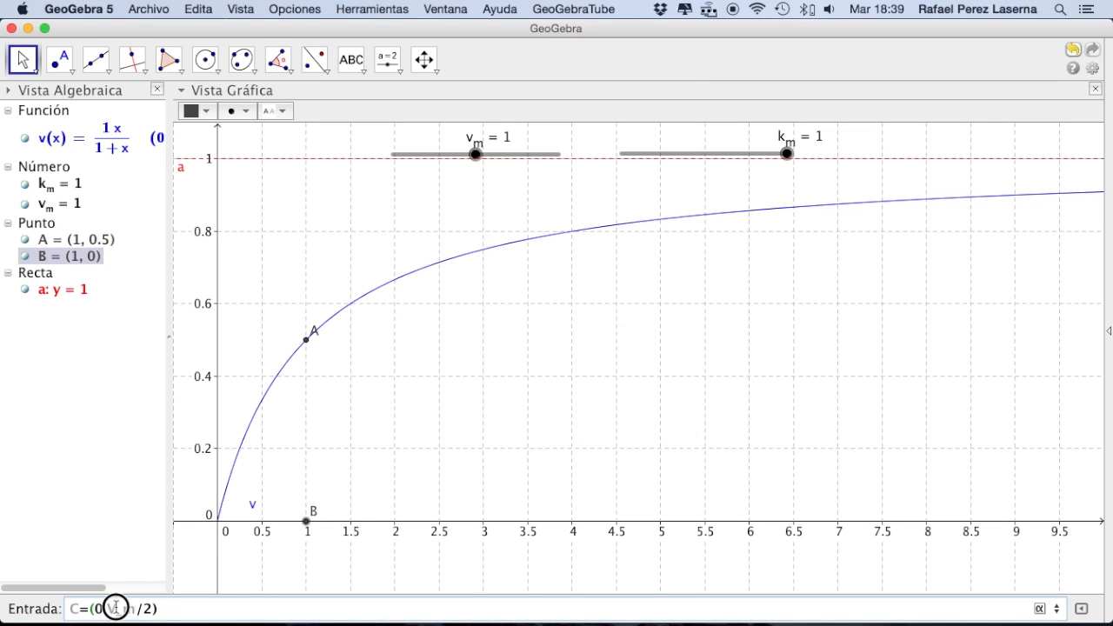
key("BackSpace")
type("v")
left_click(151, 607)
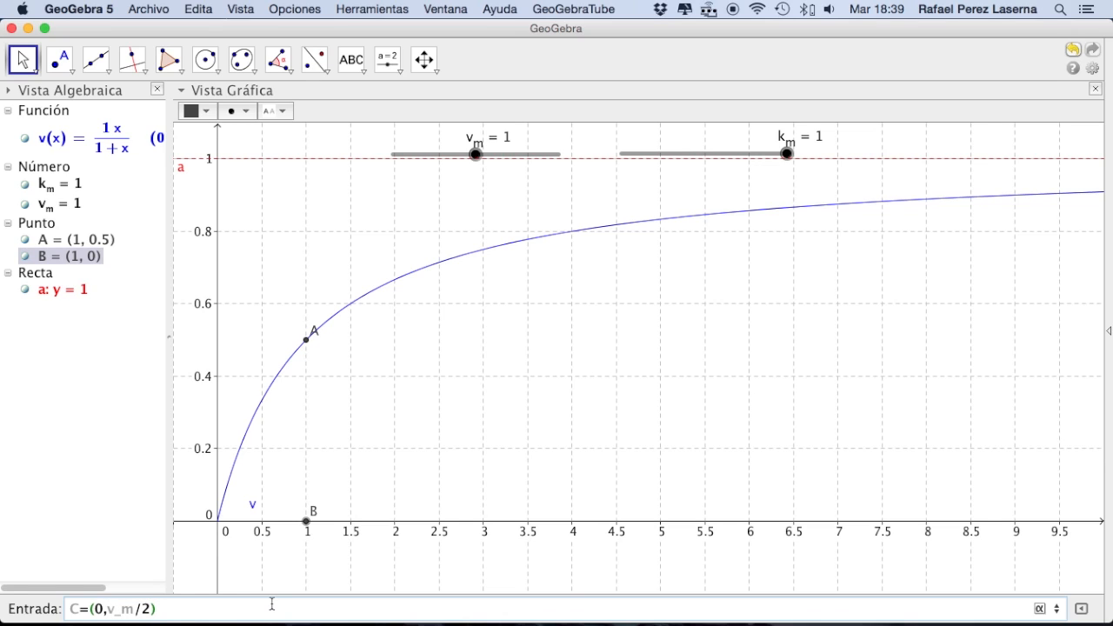
key("Return")
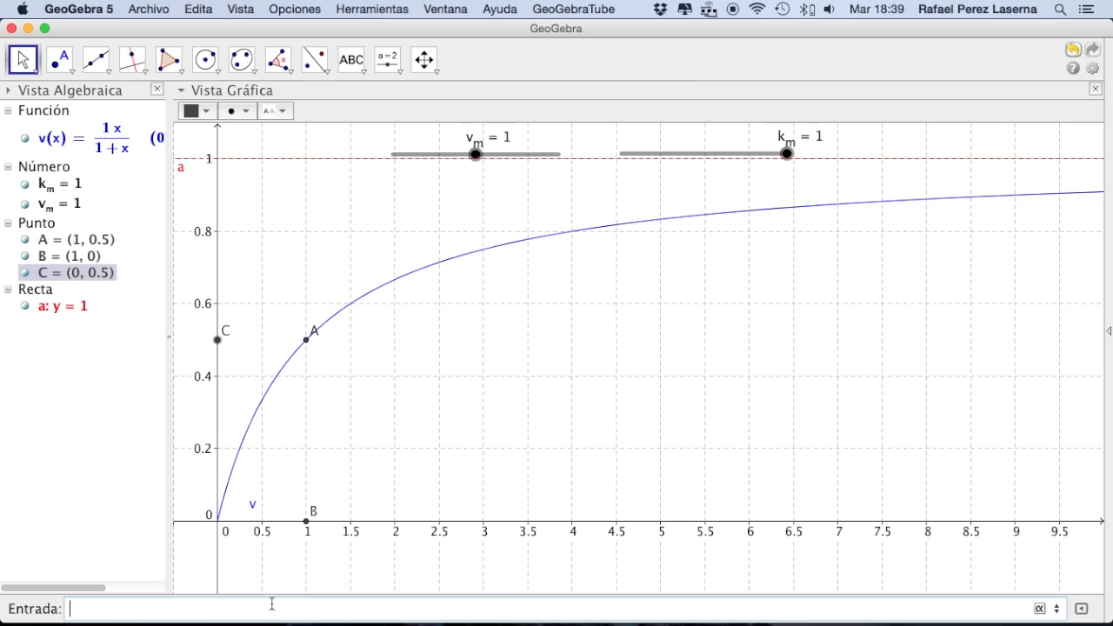
- Draw a segment from point C to point A and colour it violet
left_click(98, 60)
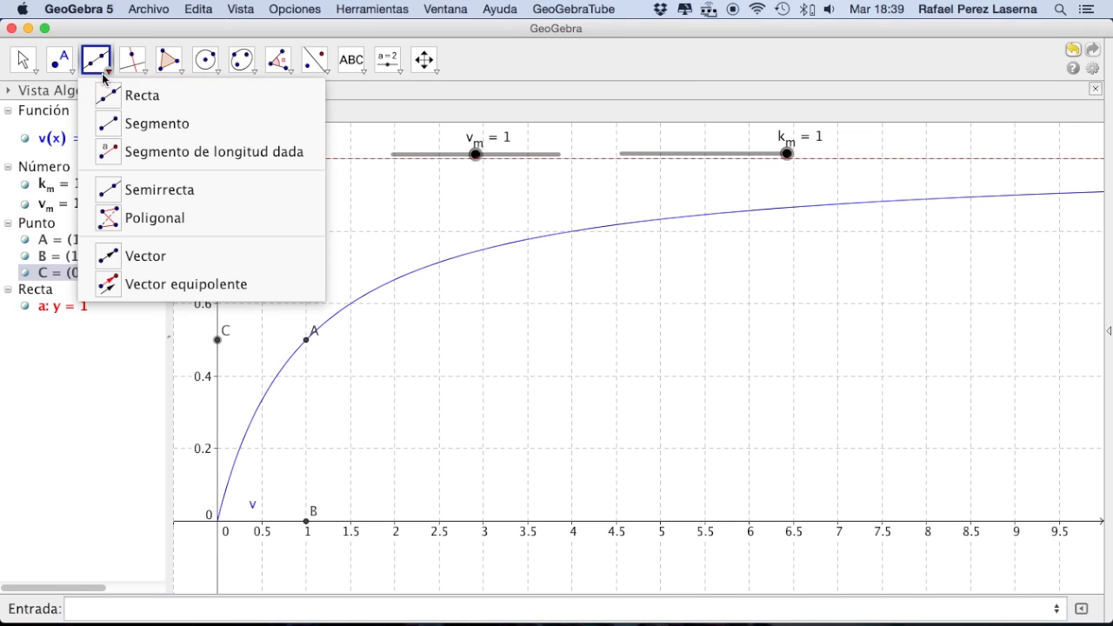
left_click(101, 126)
left_click(219, 341)
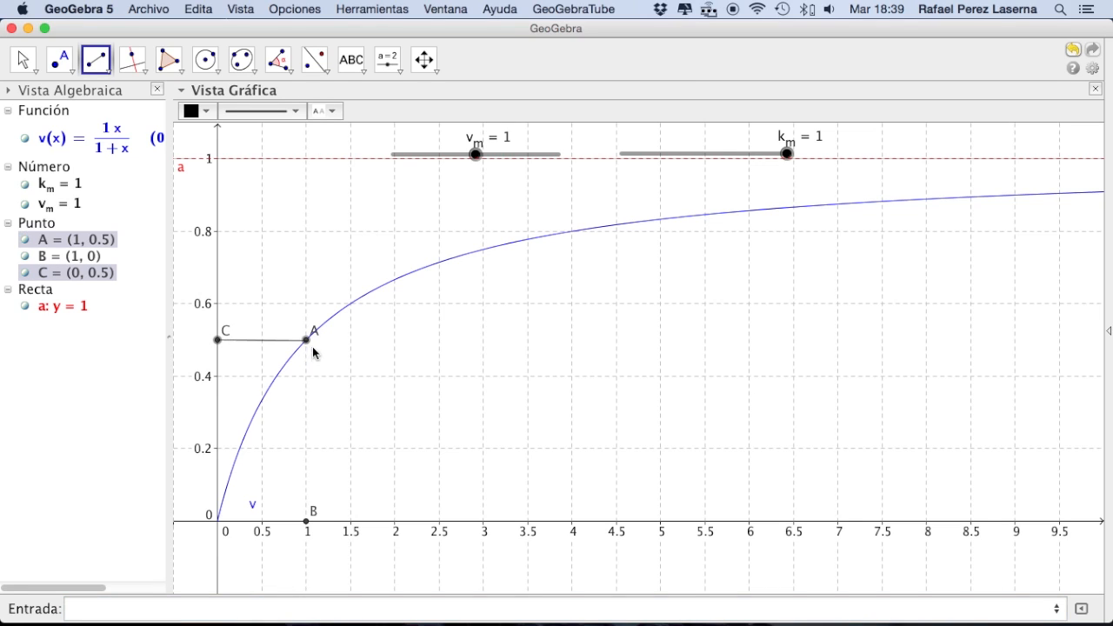
left_click(306, 341)
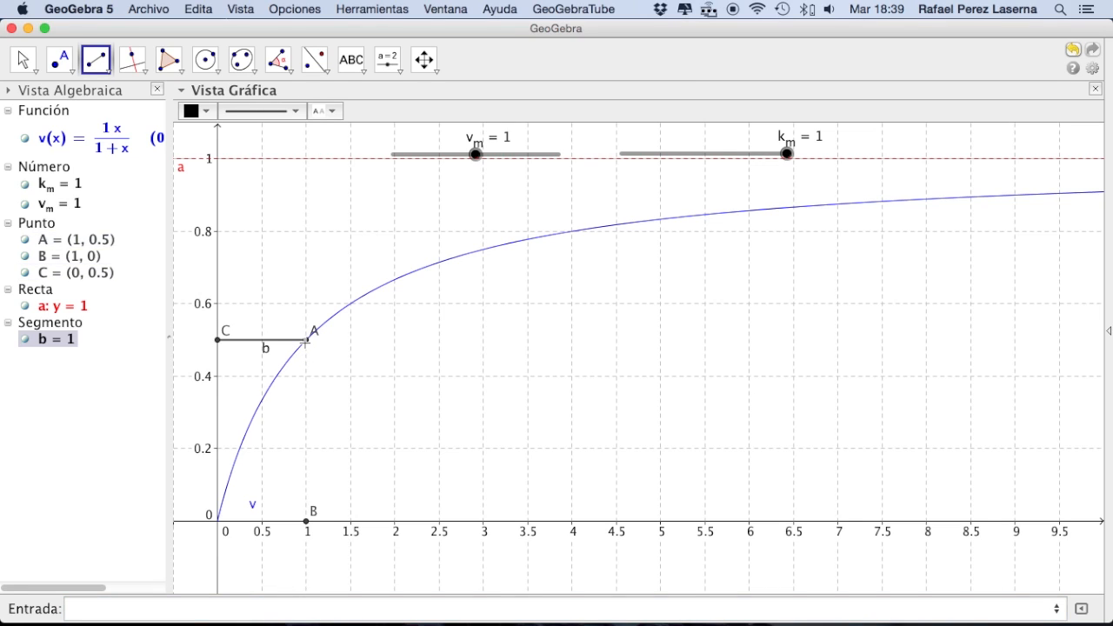
left_click(207, 111)
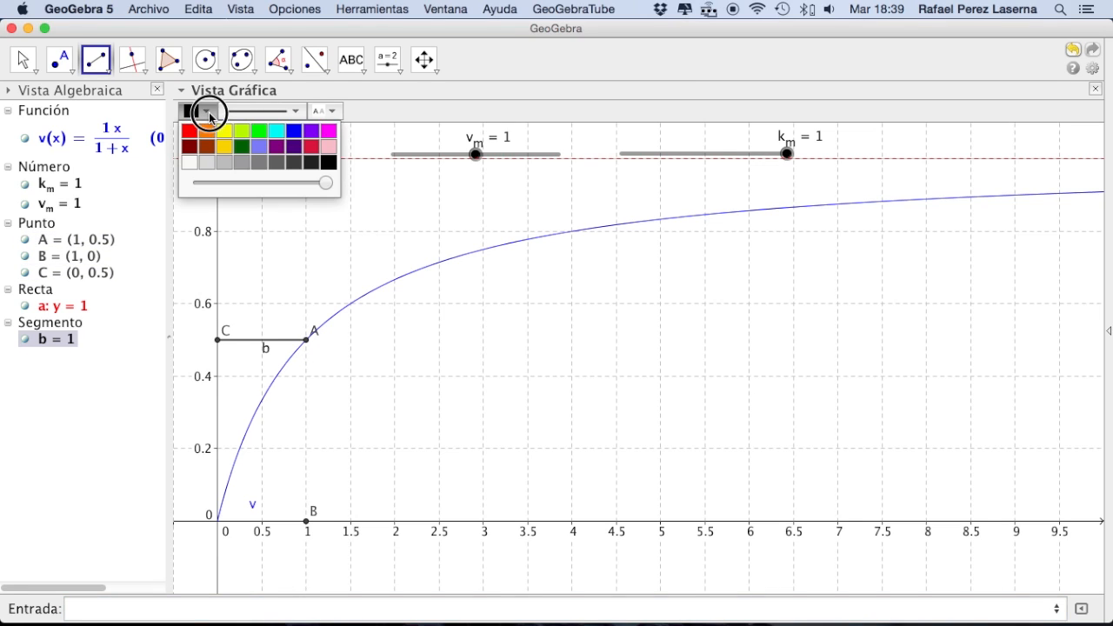
left_click(310, 131)
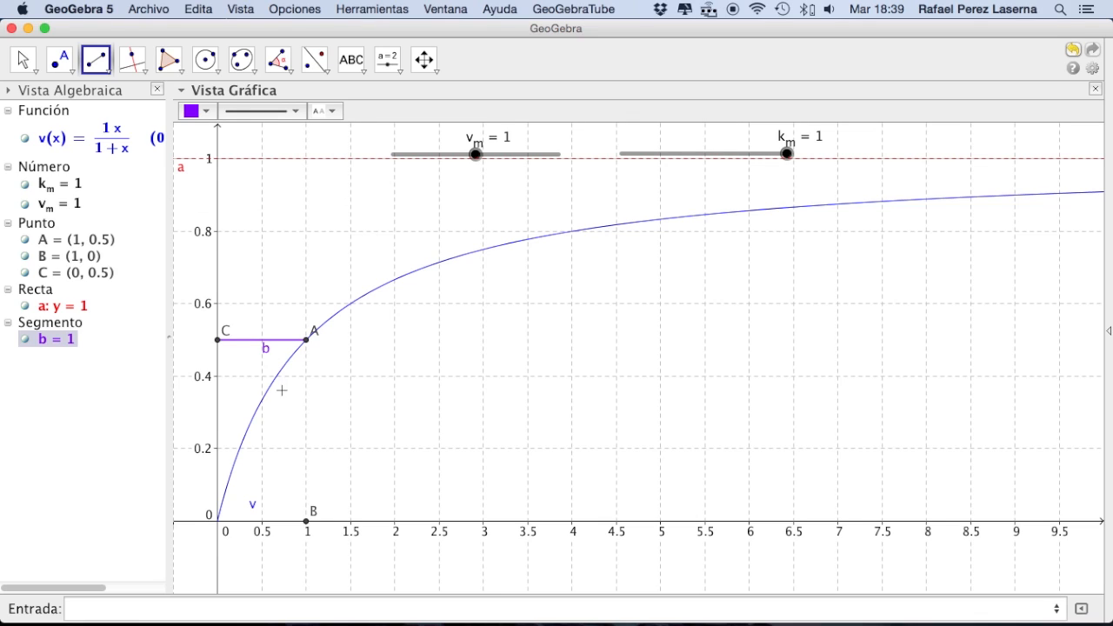
- Draw a segment from point A to point B and give it a short-dashed line style
left_click(306, 339)
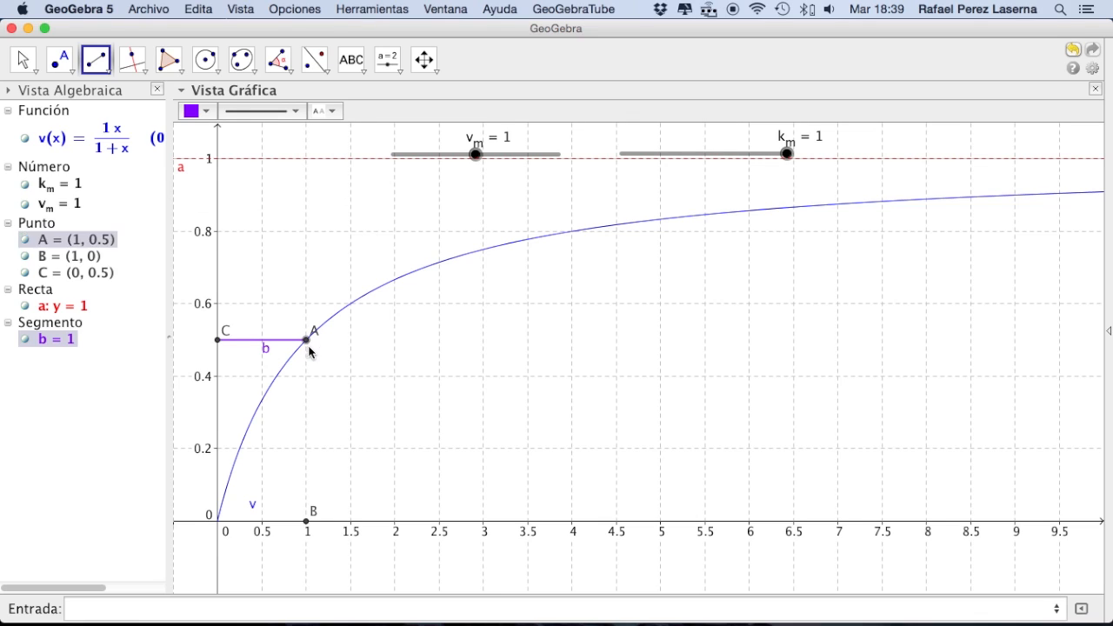
left_click(306, 520)
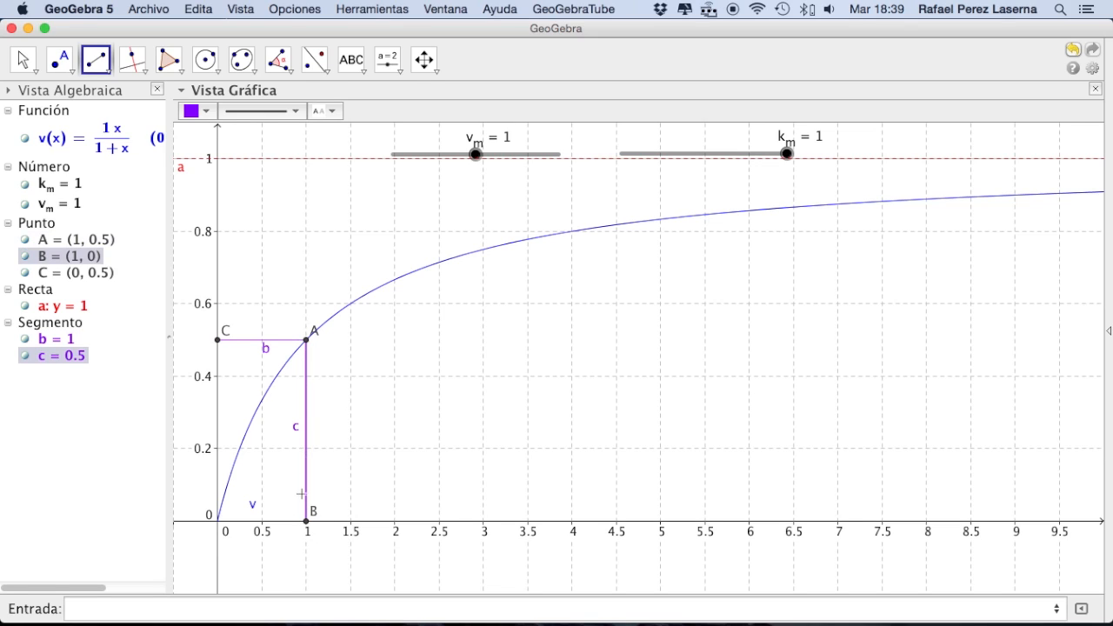
left_click(296, 111)
left_click(261, 168)
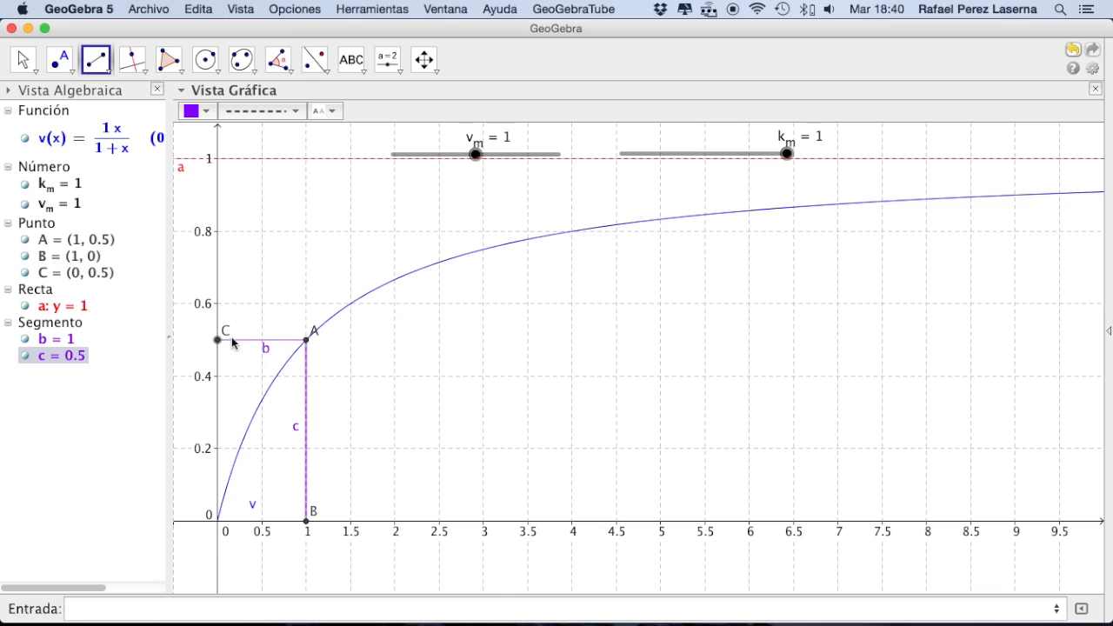
- Apply the short-dashed line style to the horizontal segment between C and A
left_click(23, 59)
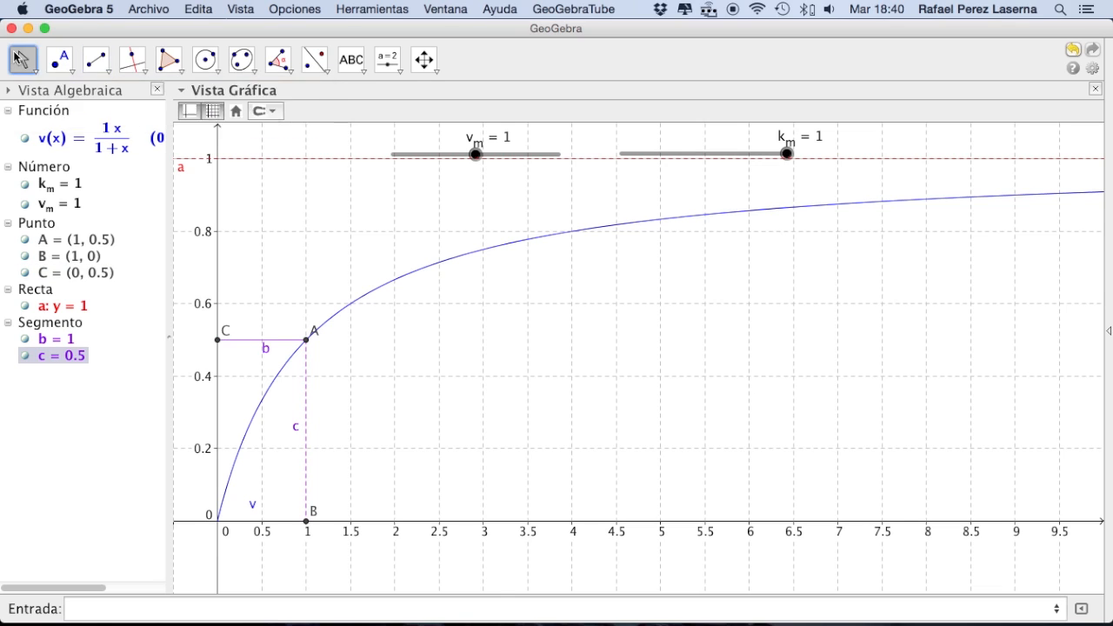
left_click(239, 340)
left_click(295, 111)
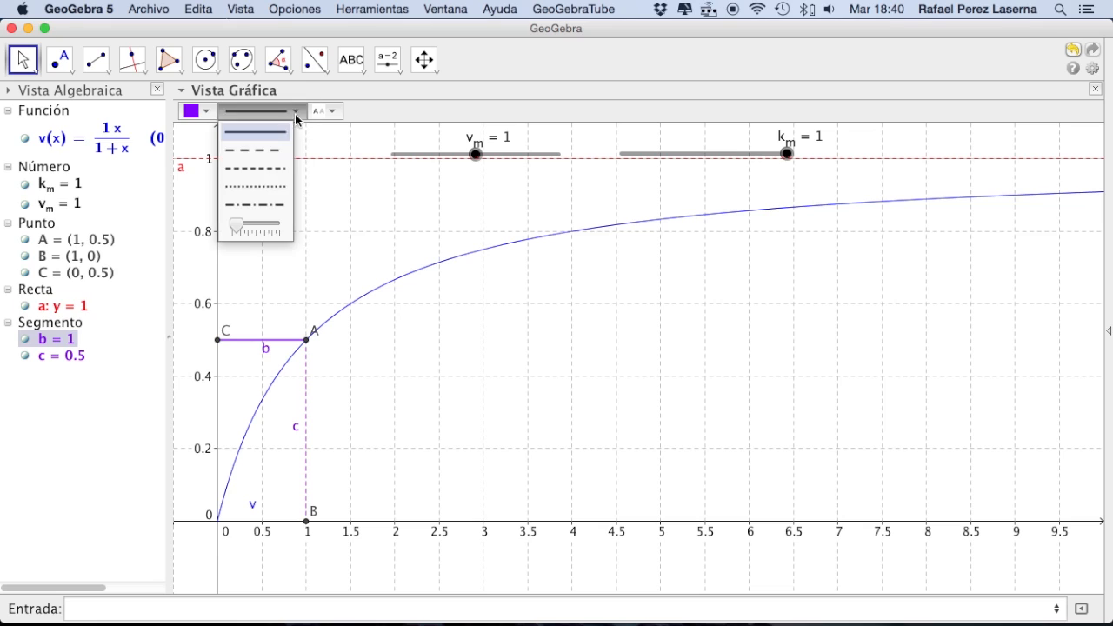
left_click(257, 168)
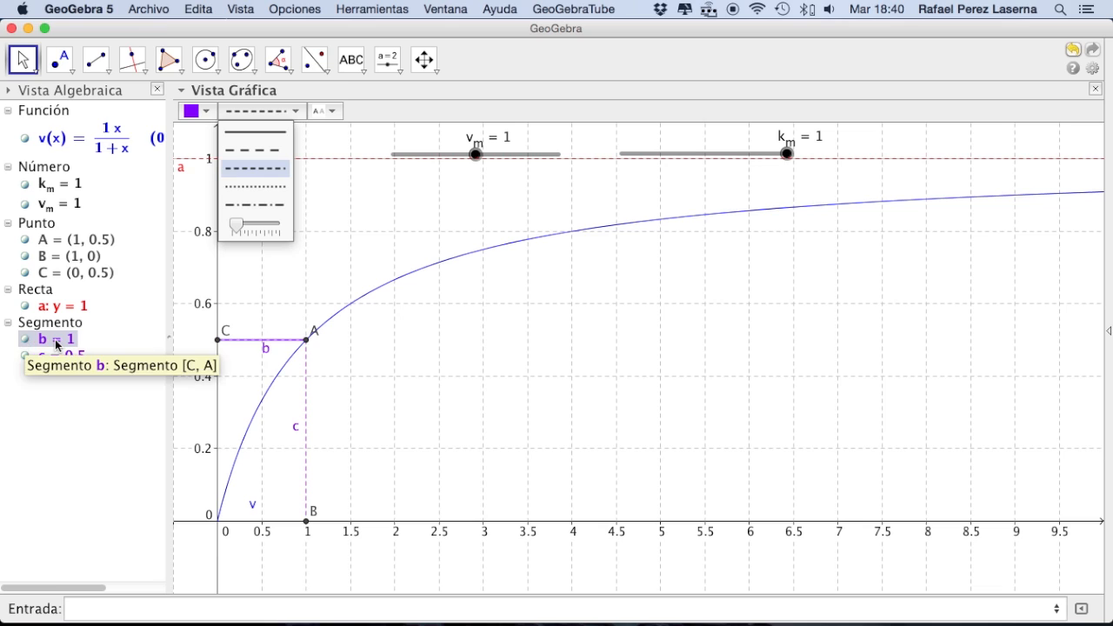
- Hide the labels of segments b and c
right_click(26, 342)
left_click(105, 412)
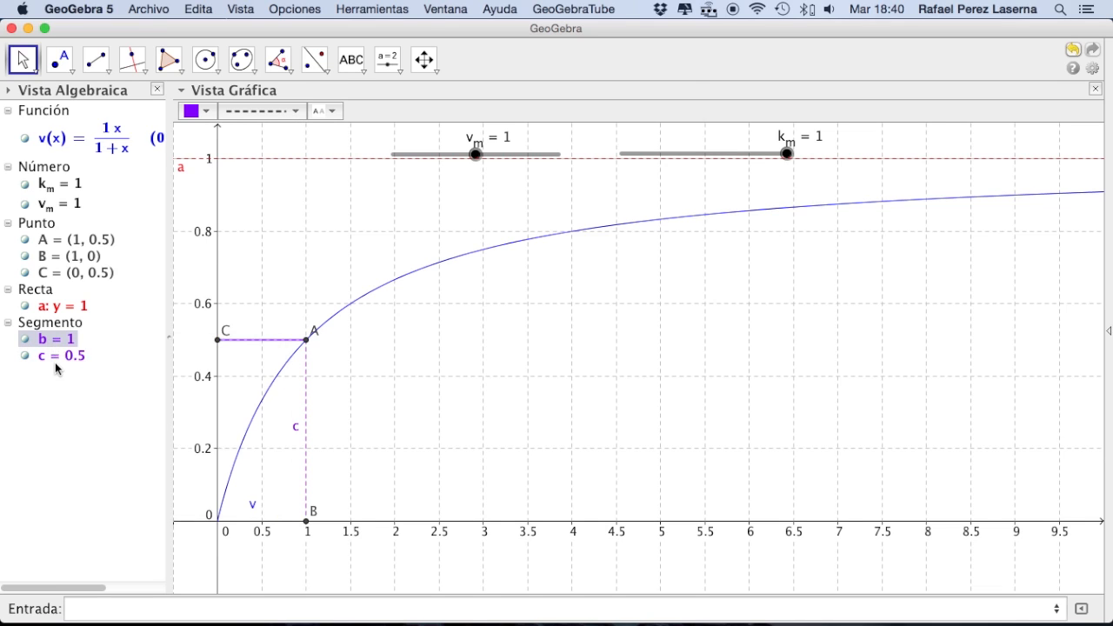
right_click(51, 356)
left_click(88, 418)
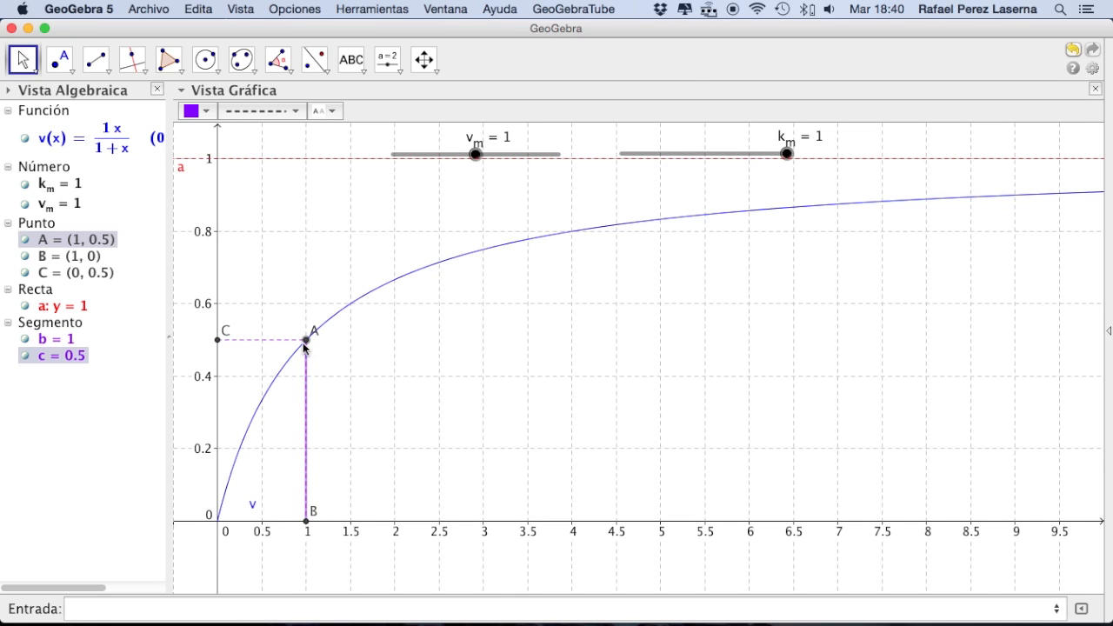
- Open the properties of point A and make its label show the value (Valor)
mouse_move(309, 349)
mouse_move(221, 341)
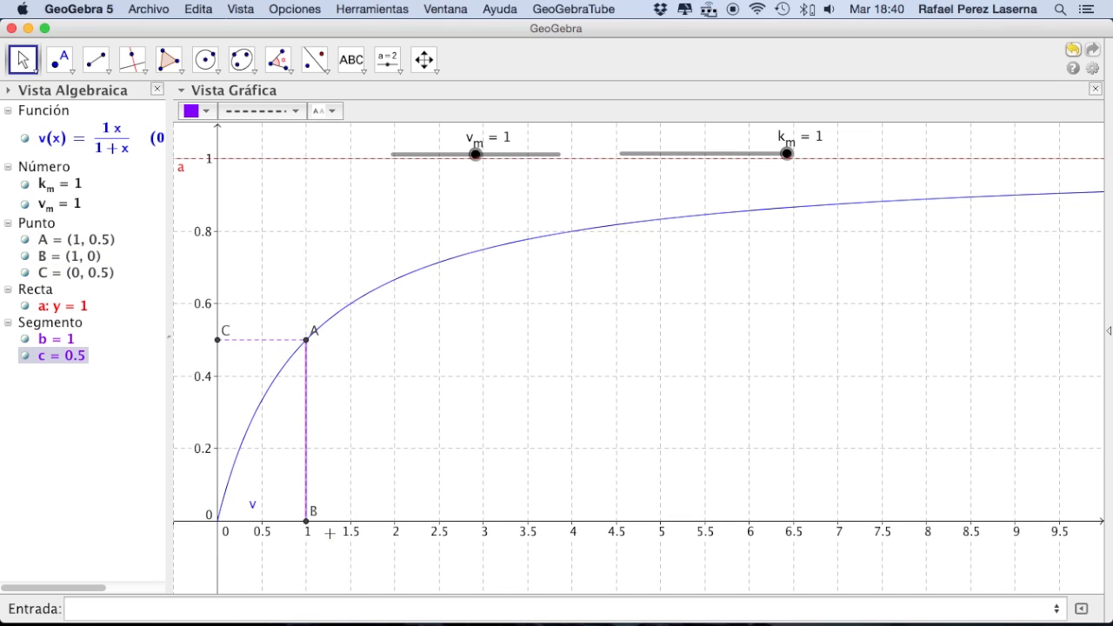
right_click(307, 341)
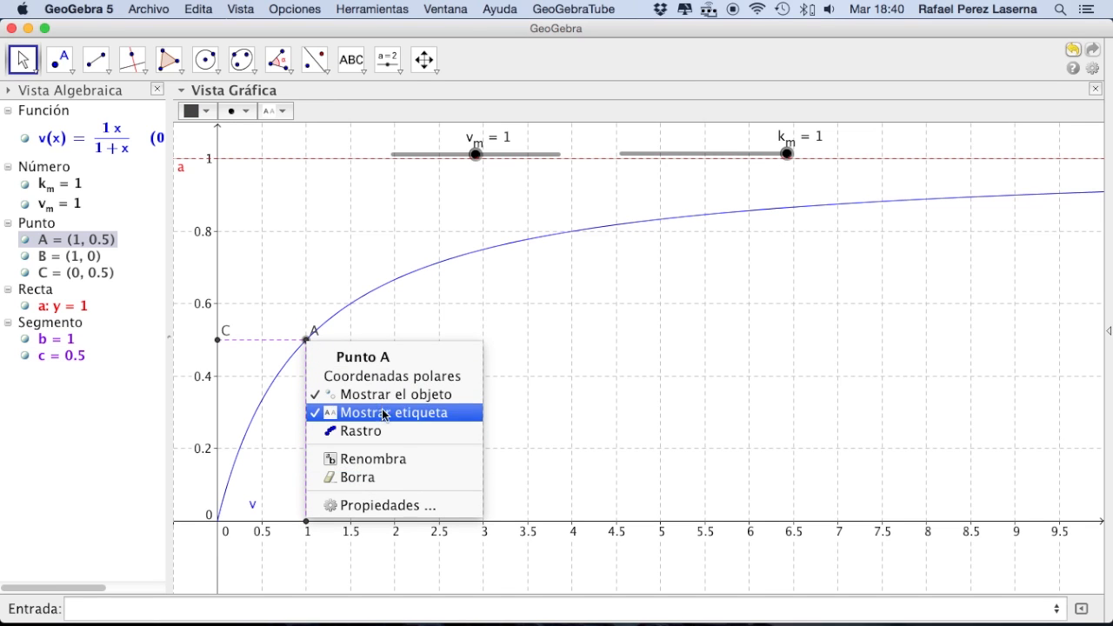
left_click(390, 506)
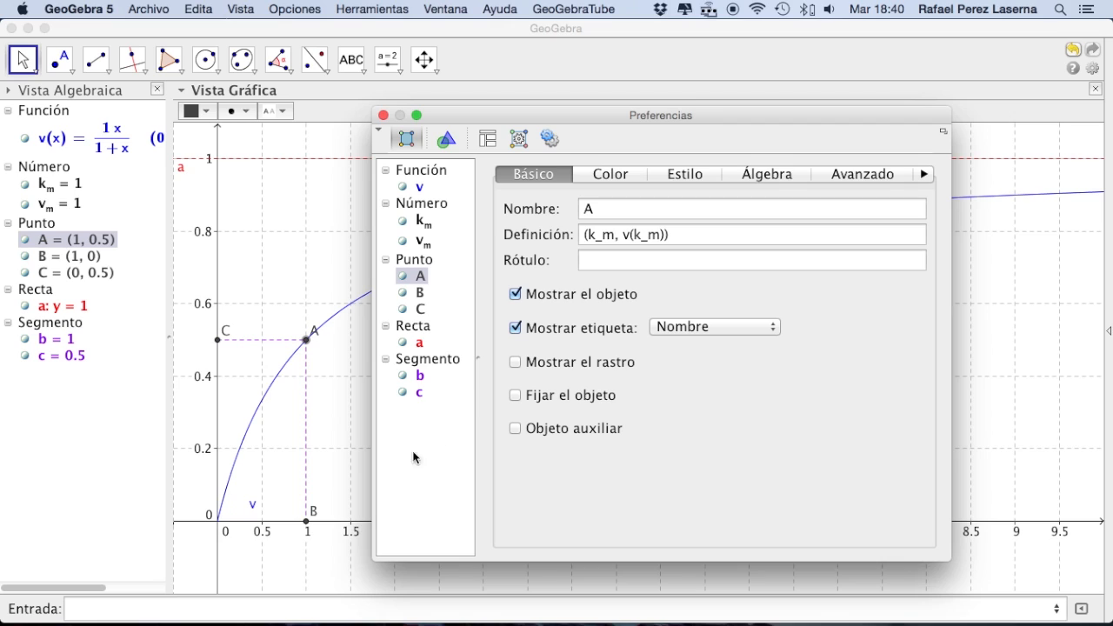
left_click(715, 325)
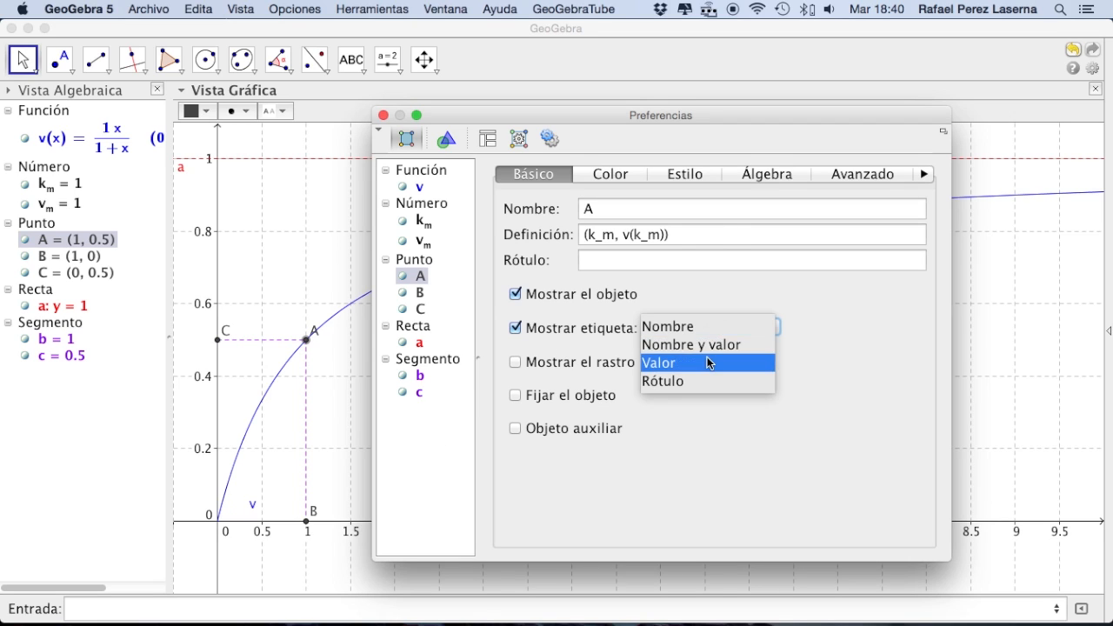
left_click(706, 359)
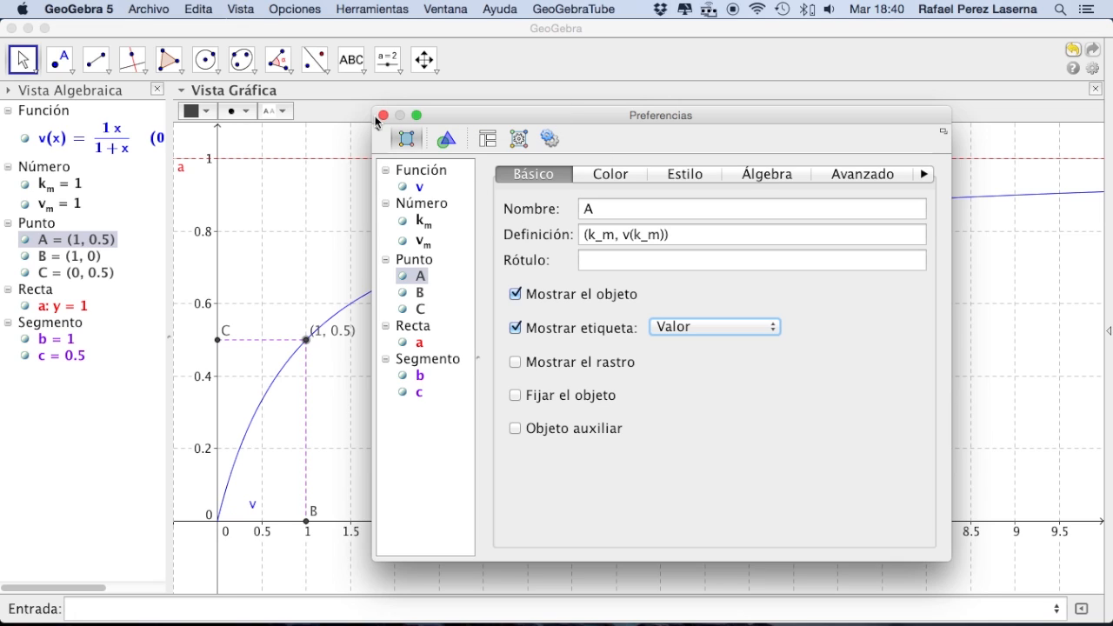
left_click(422, 294, "shift")
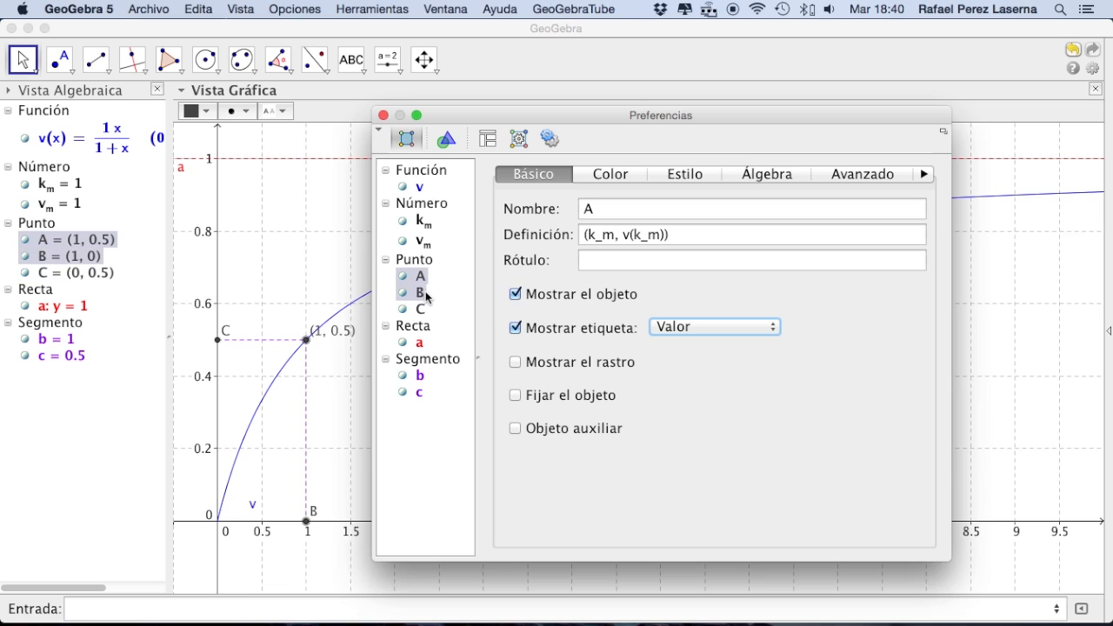
left_click(419, 311, "shift")
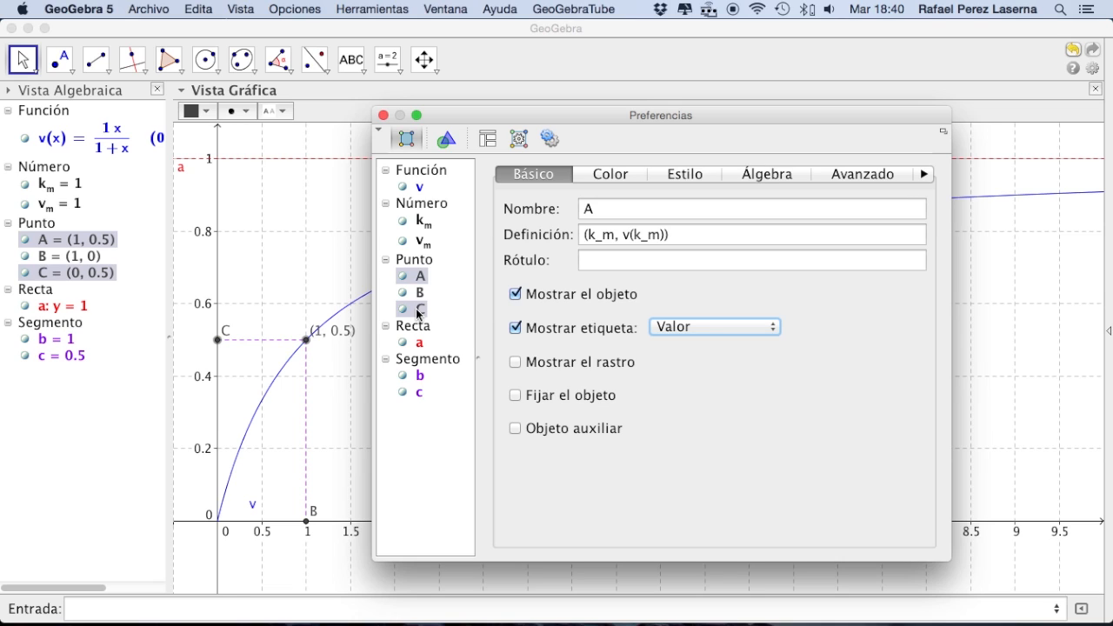
left_click(418, 311, "shift")
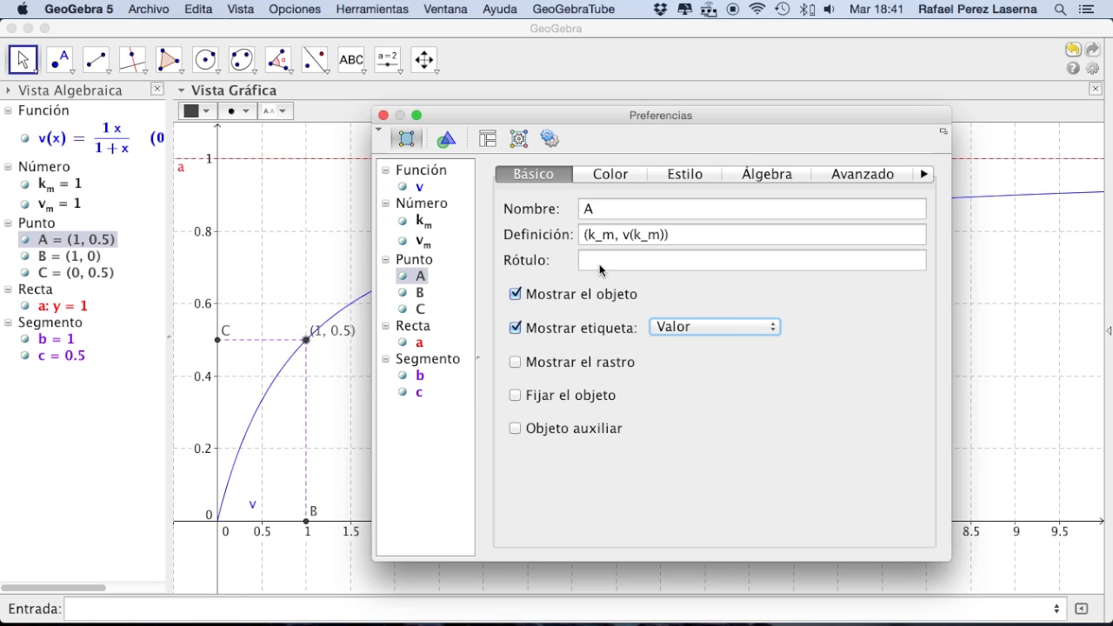
left_click(420, 259)
left_click(420, 276)
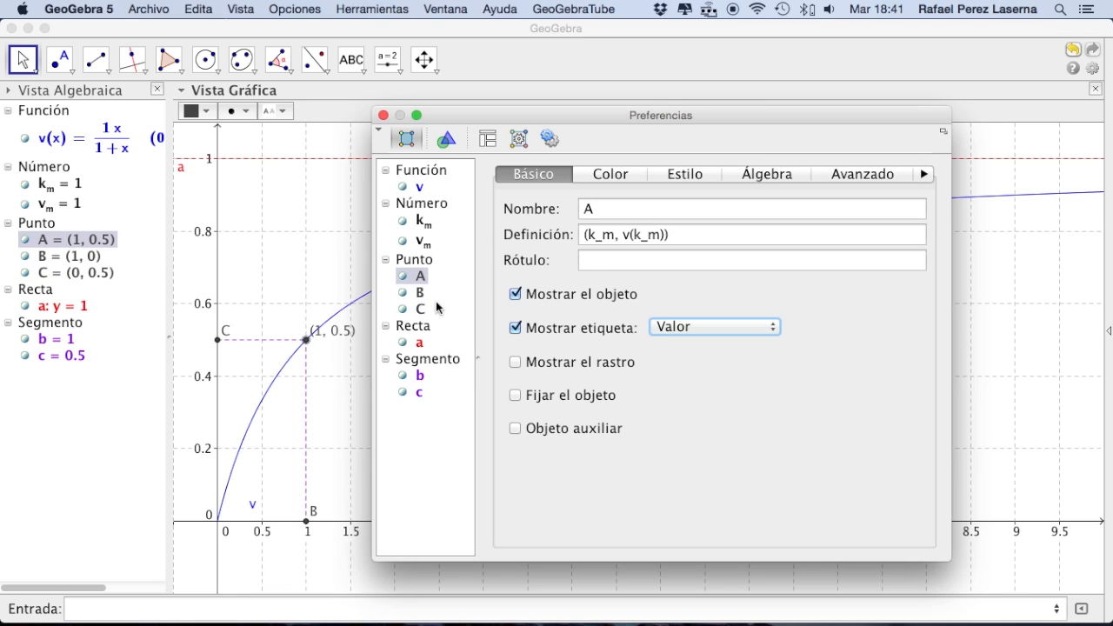
left_click(615, 255)
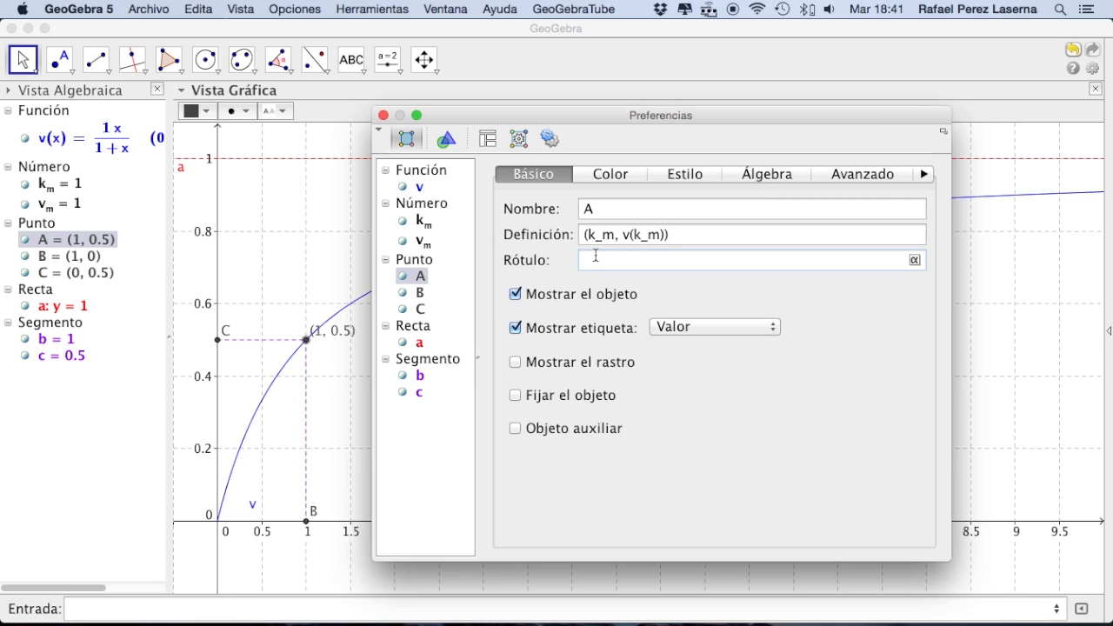
left_click(421, 294, "shift")
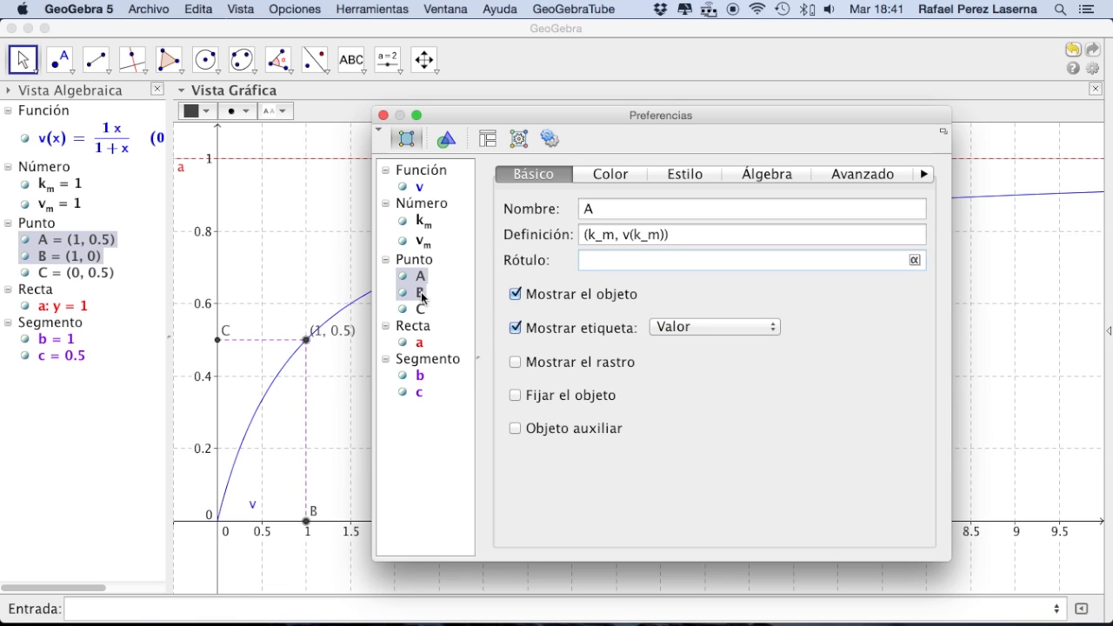
left_click(421, 294, "super")
left_click(421, 295, "super")
- Make the labels of points B and C show their value (Valor)
left_click(421, 294)
left_click(754, 326)
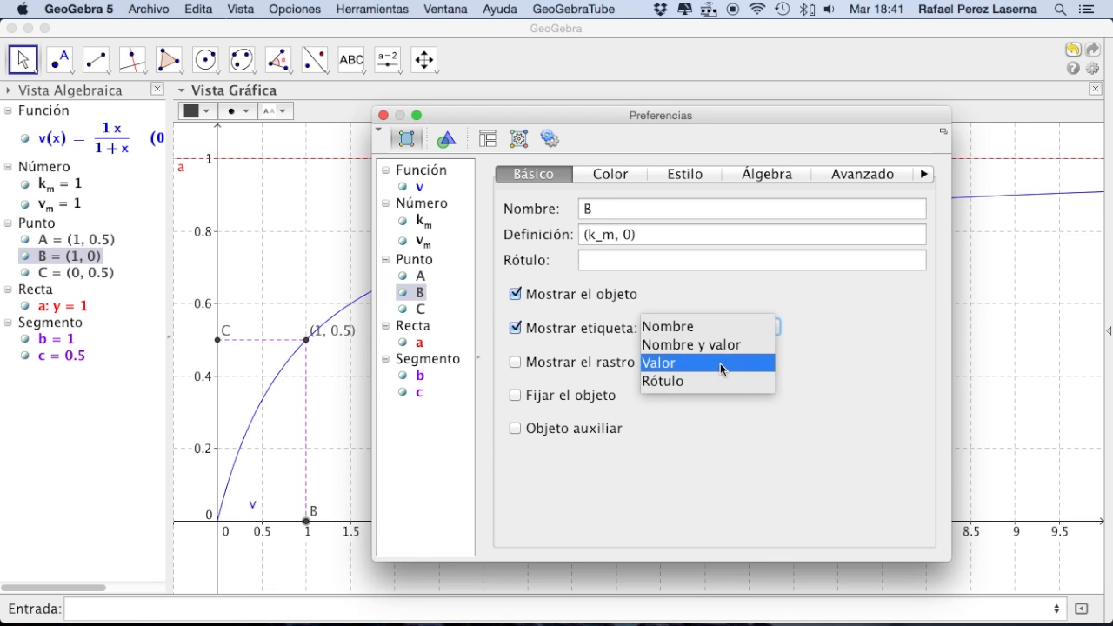
left_click(720, 364)
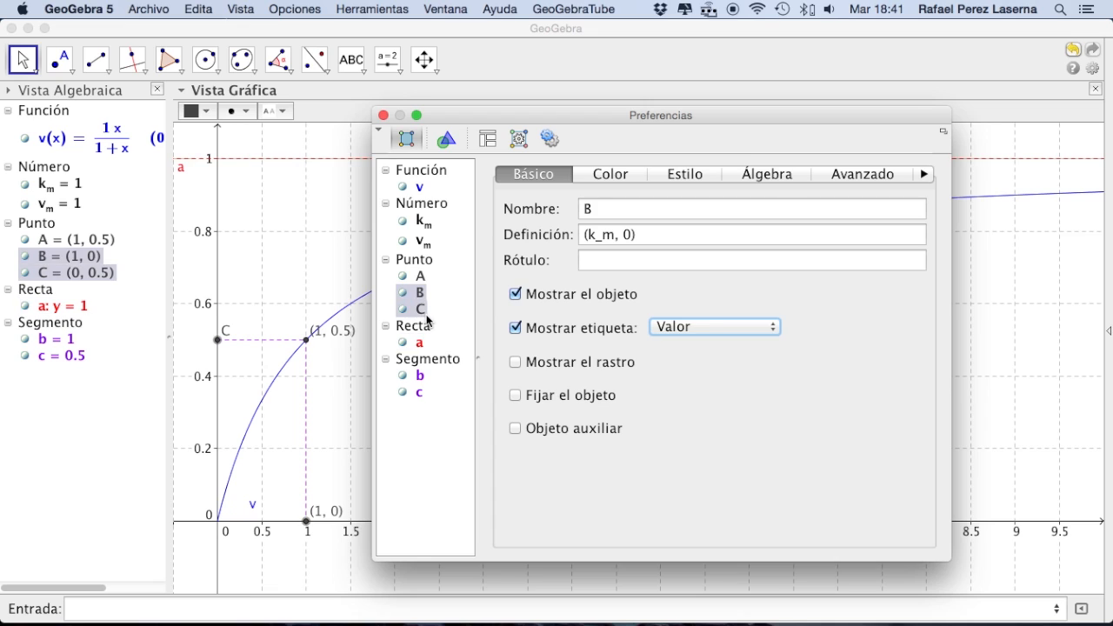
left_click(420, 310)
left_click(730, 326)
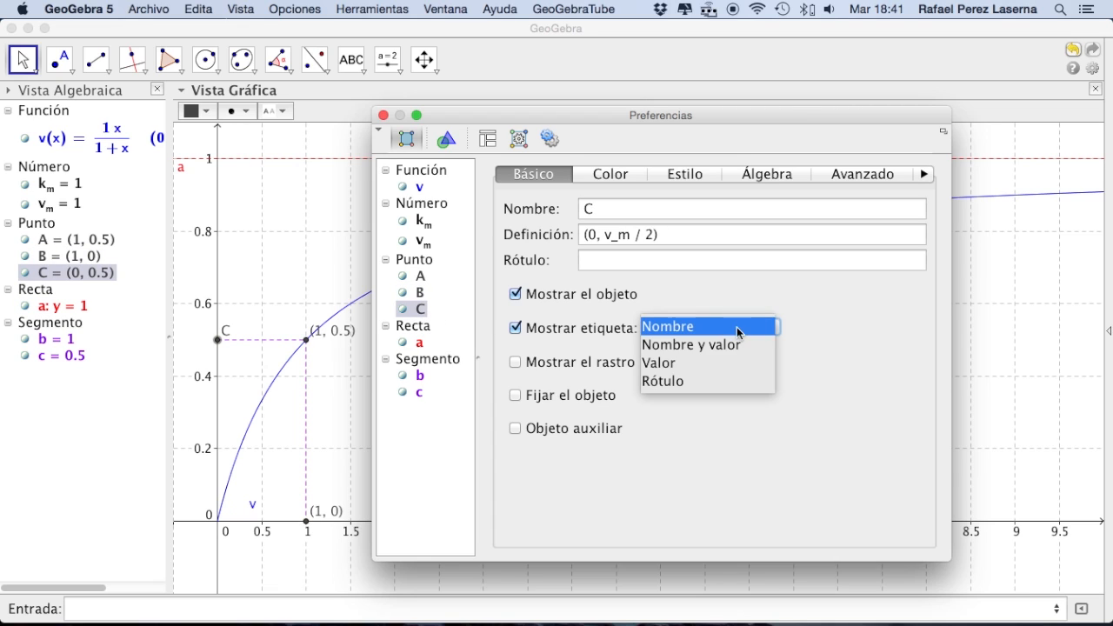
left_click(705, 365)
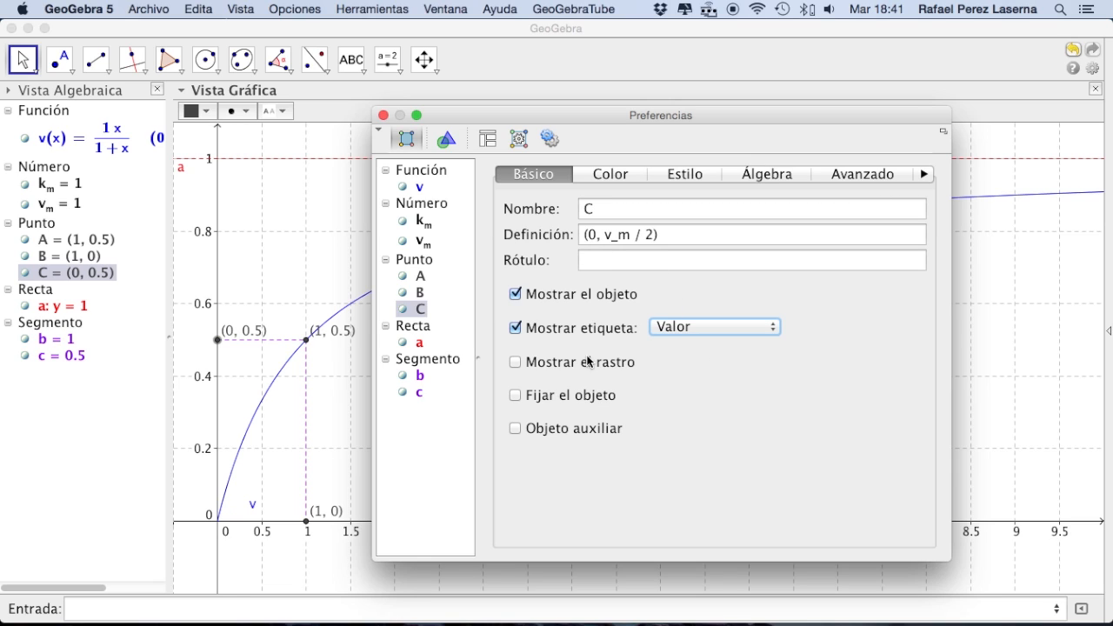
- Give point B the caption k_m and make its label show the caption (Rótulo)
left_click(420, 293, "shift")
left_click(612, 260)
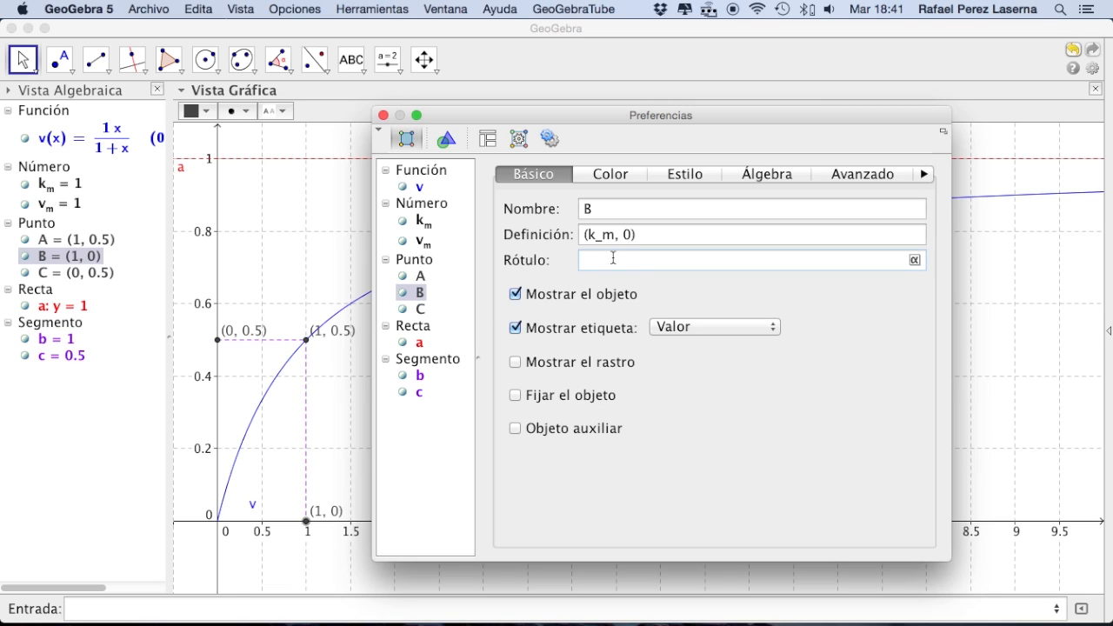
type("k_m")
left_click(666, 231)
left_click(716, 329)
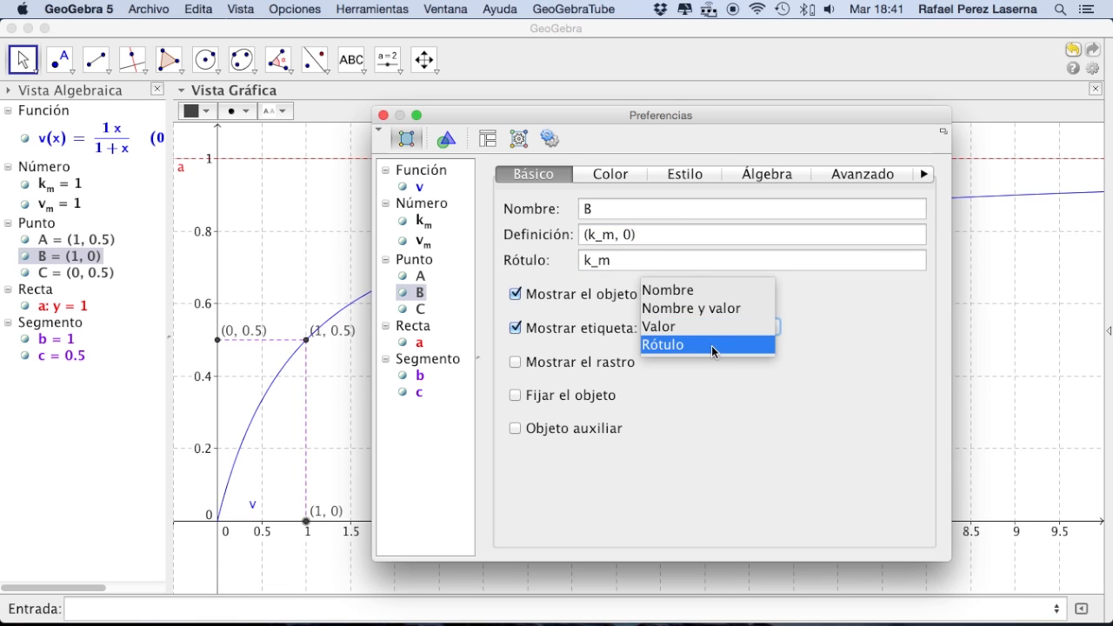
left_click(712, 345)
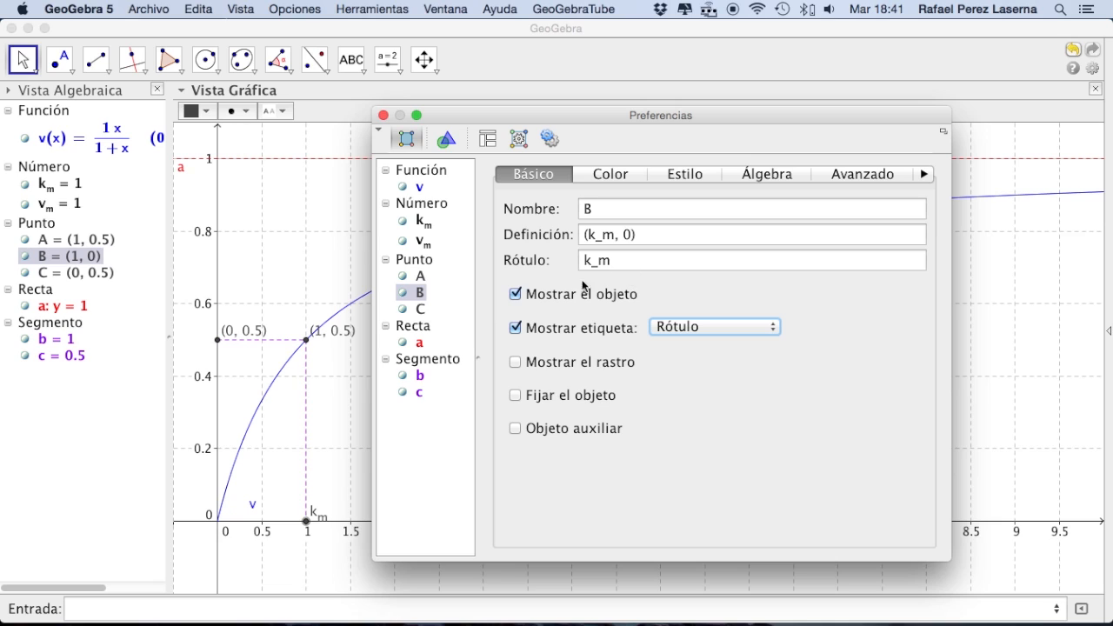
- Give point C the caption Vmax/2, show it as the label (Rótulo), and shift that label over the vertical axis just above the point
left_click(415, 310, "shift")
left_click(415, 312)
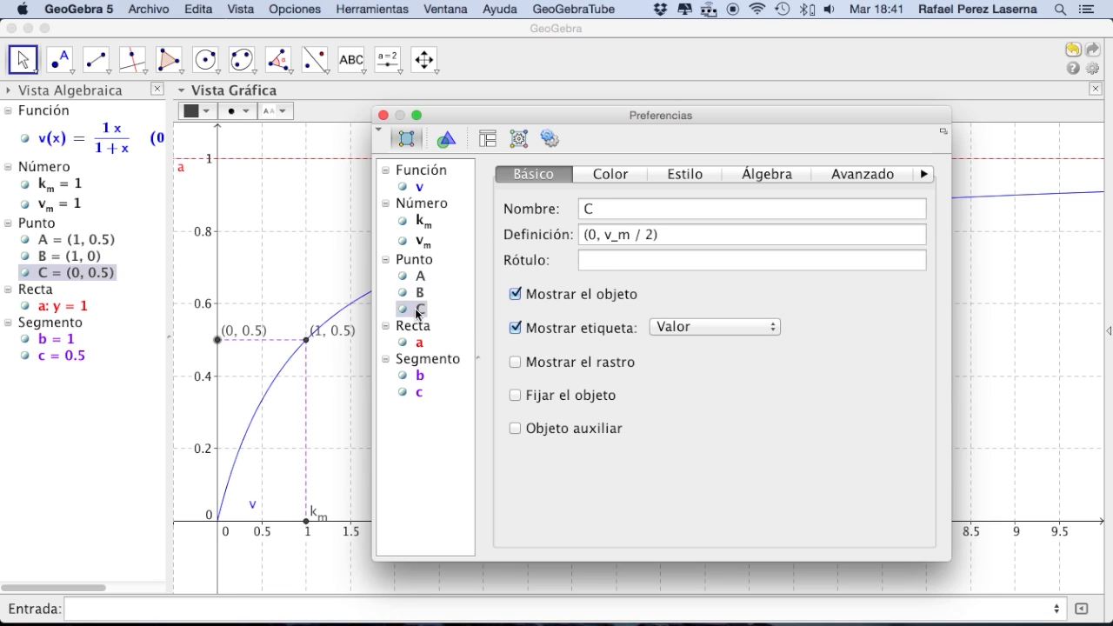
left_click(614, 263)
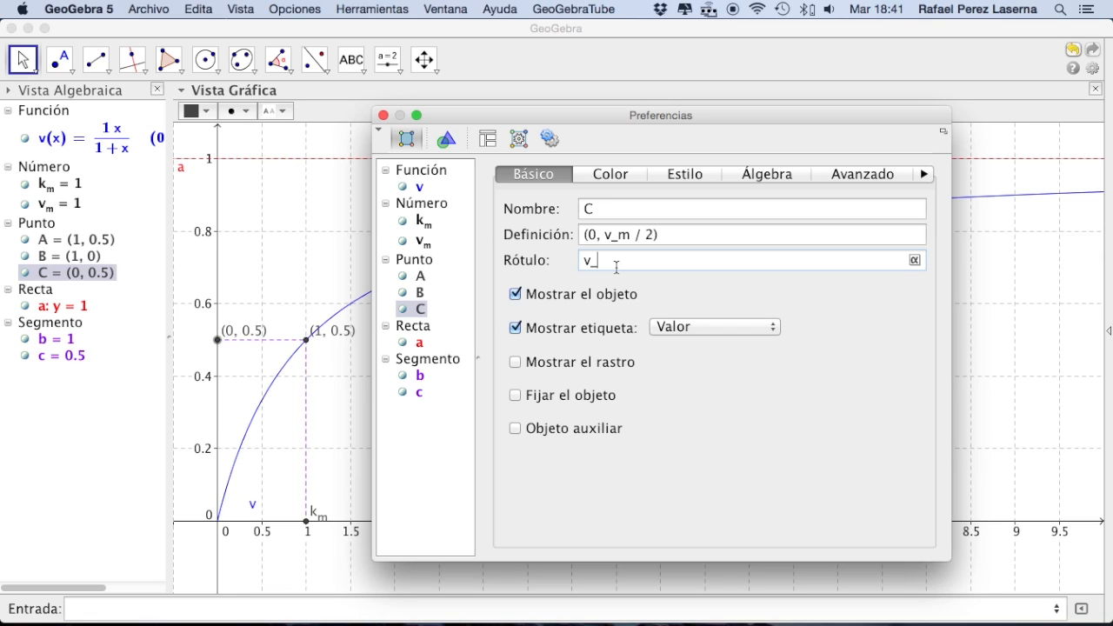
key("BackSpace")
type("Vmax/2")
left_click(711, 325)
left_click(711, 341)
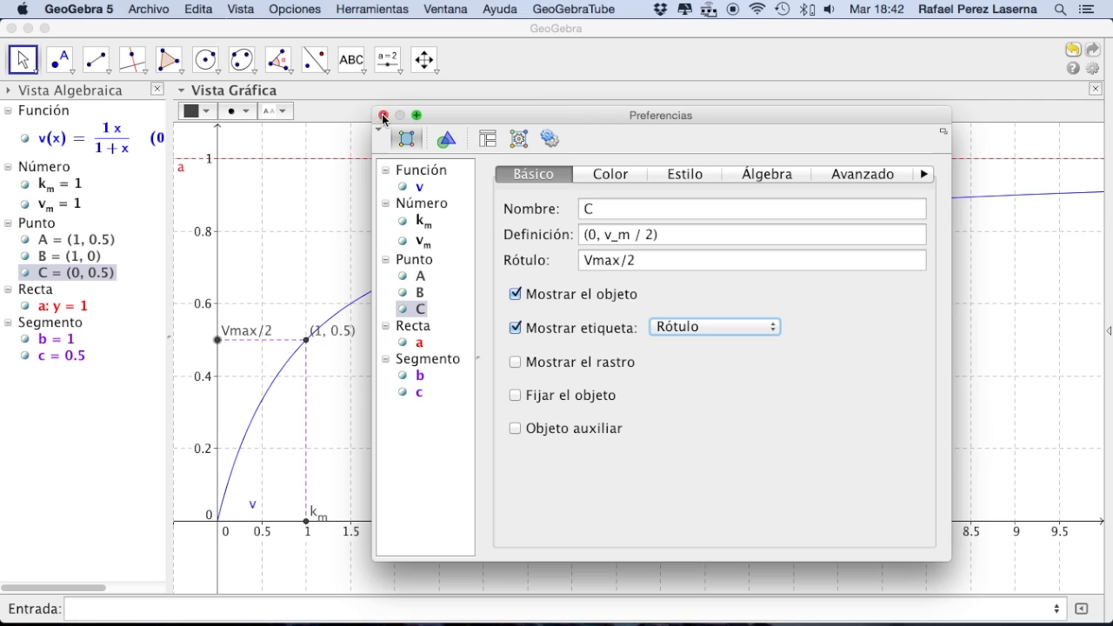
left_click(383, 116)
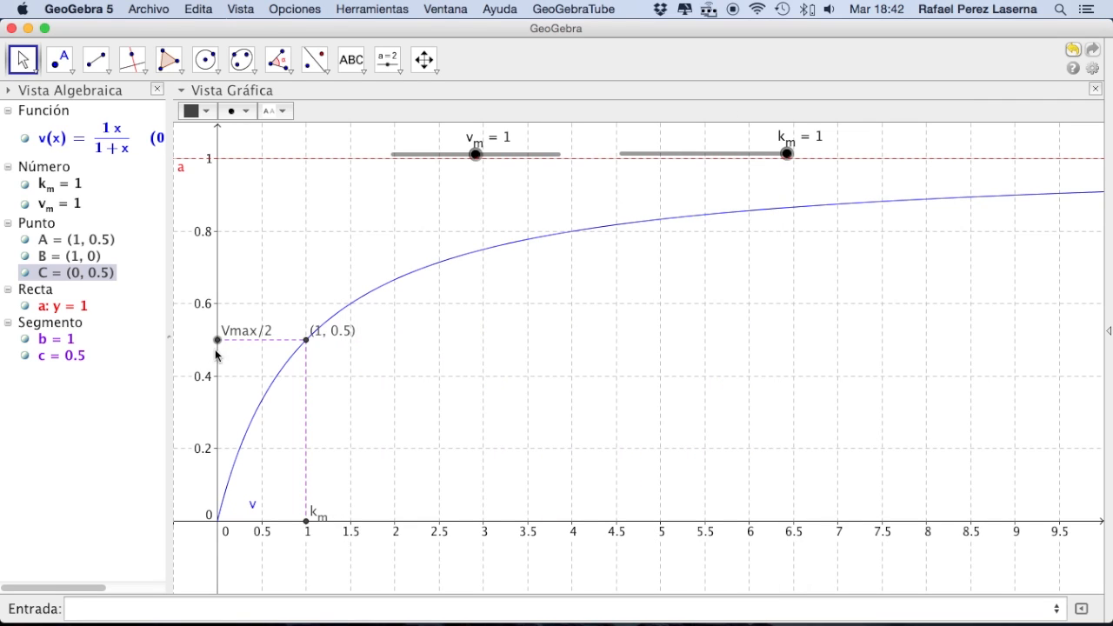
left_click_drag(249, 332, 228, 330)
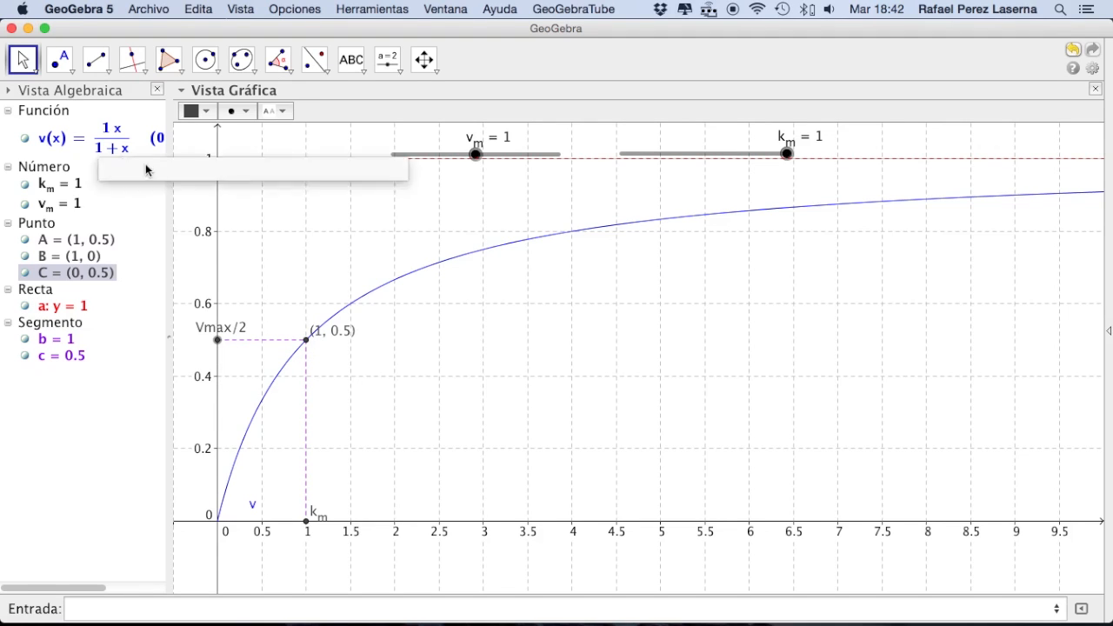
- Move line a's label just right of the vertical axis below the line, and enter Vmax as the line's caption
left_click_drag(182, 170, 250, 174)
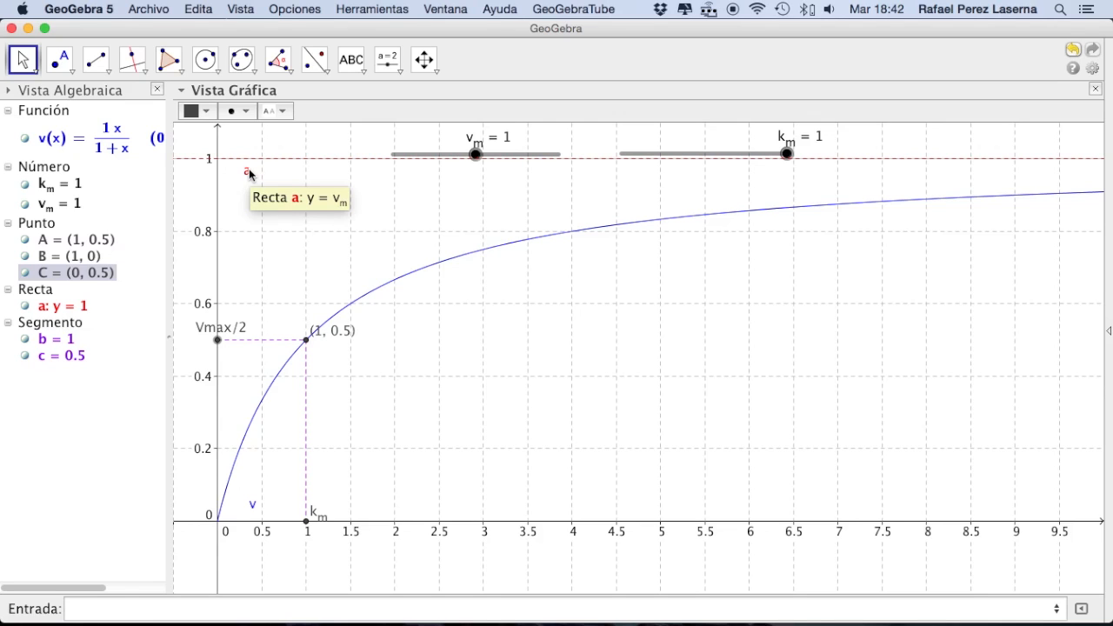
right_click(249, 174)
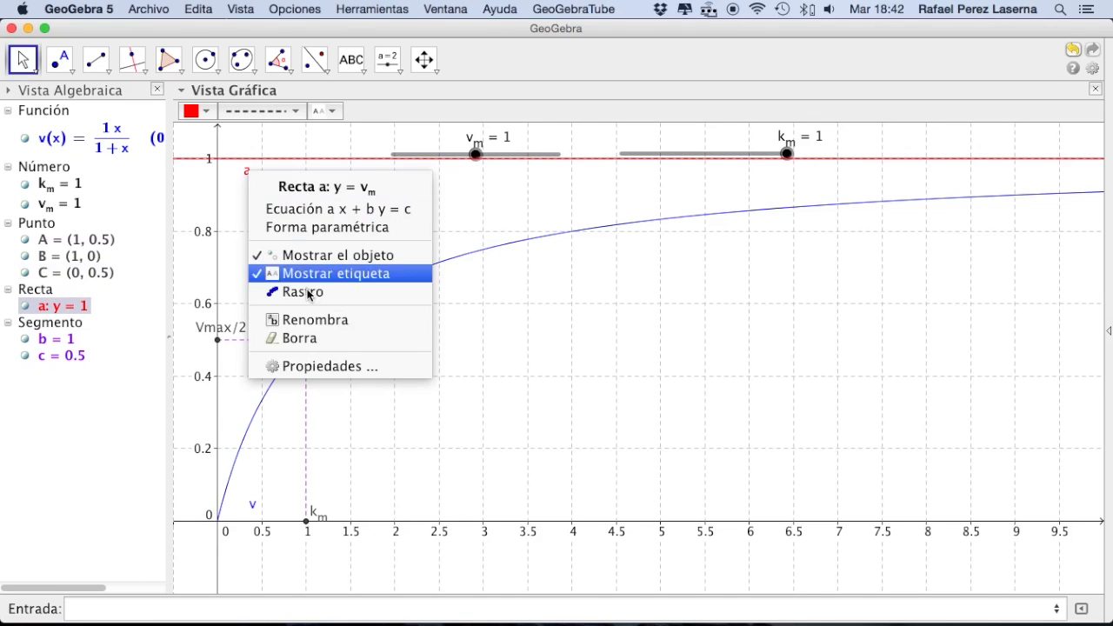
left_click(356, 368)
left_click(604, 266)
left_click(604, 264)
type("Vmax")
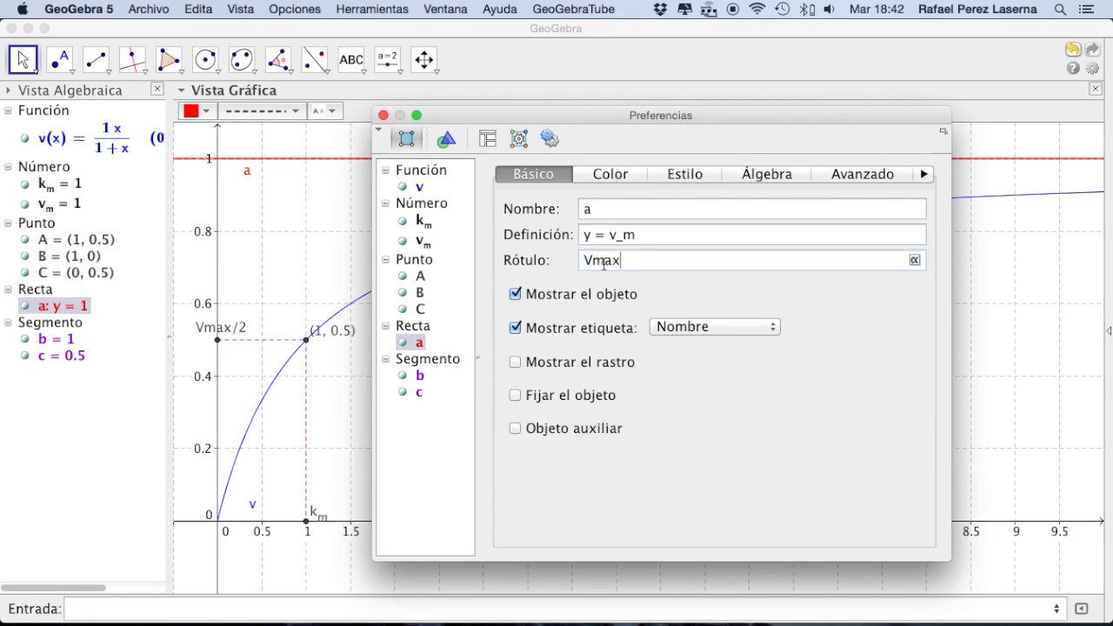
left_click(666, 234)
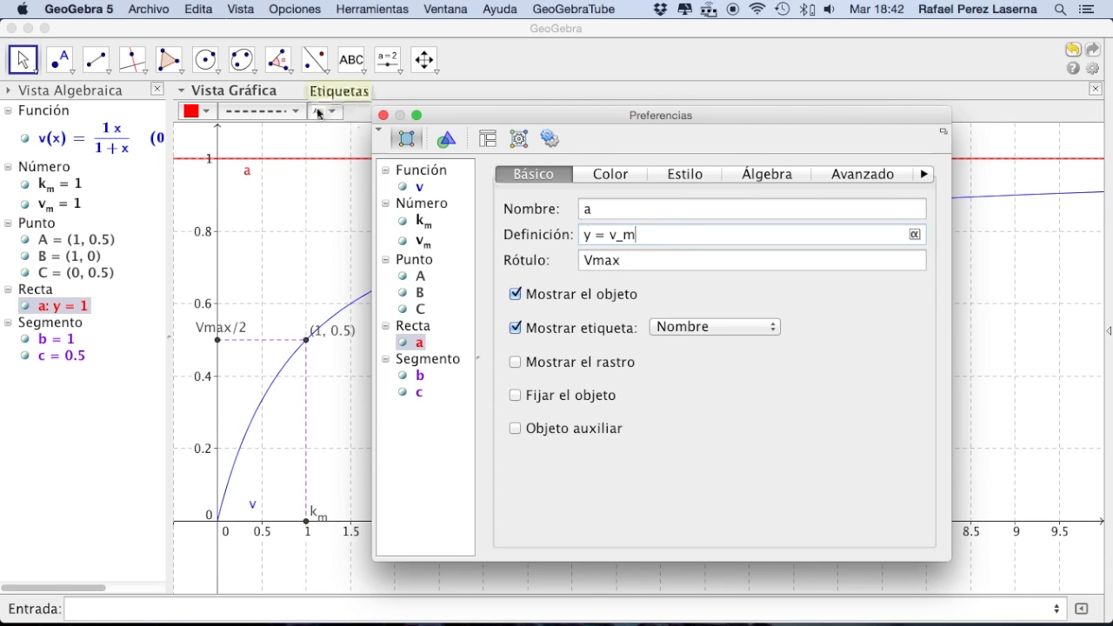
left_click(382, 114)
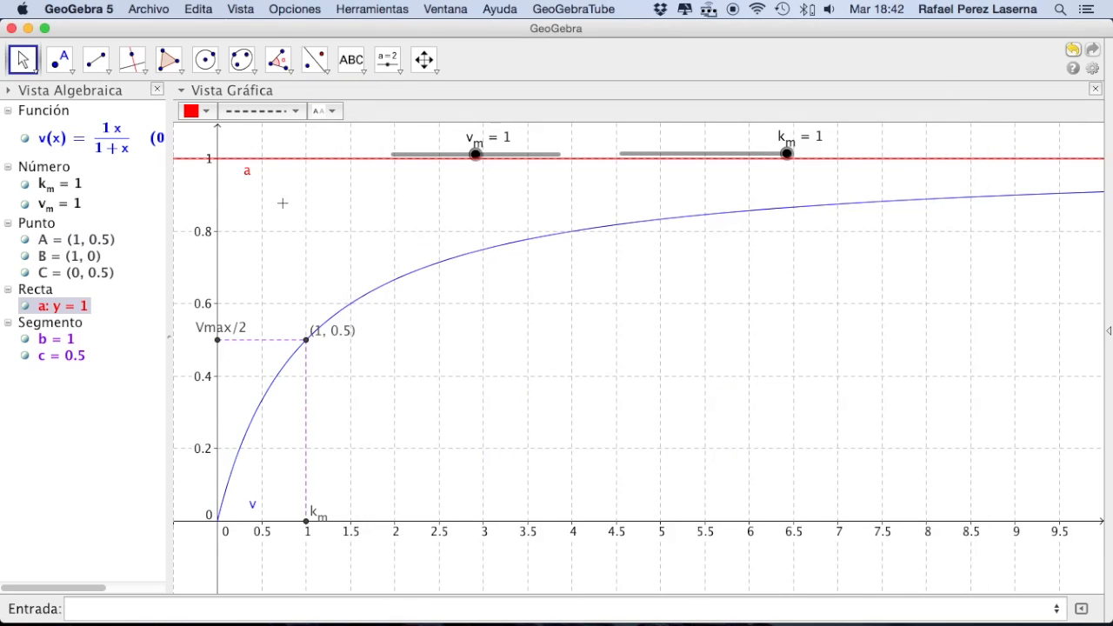
- Make the label of the horizontal asymptote a show its caption (Rótulo)
right_click(252, 170)
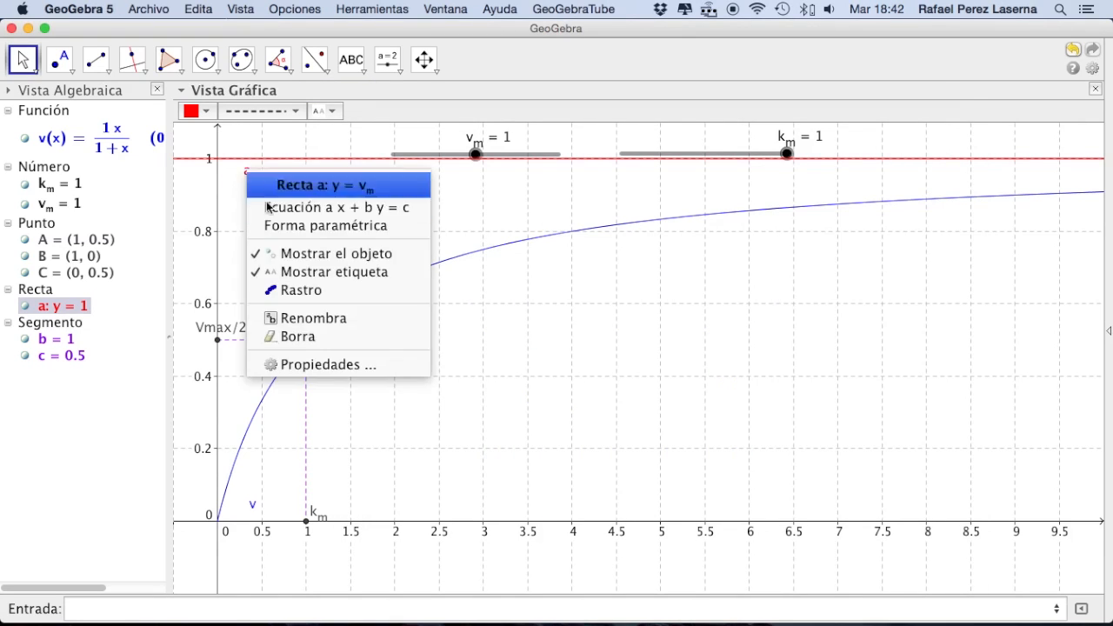
left_click(336, 363)
left_click(693, 328)
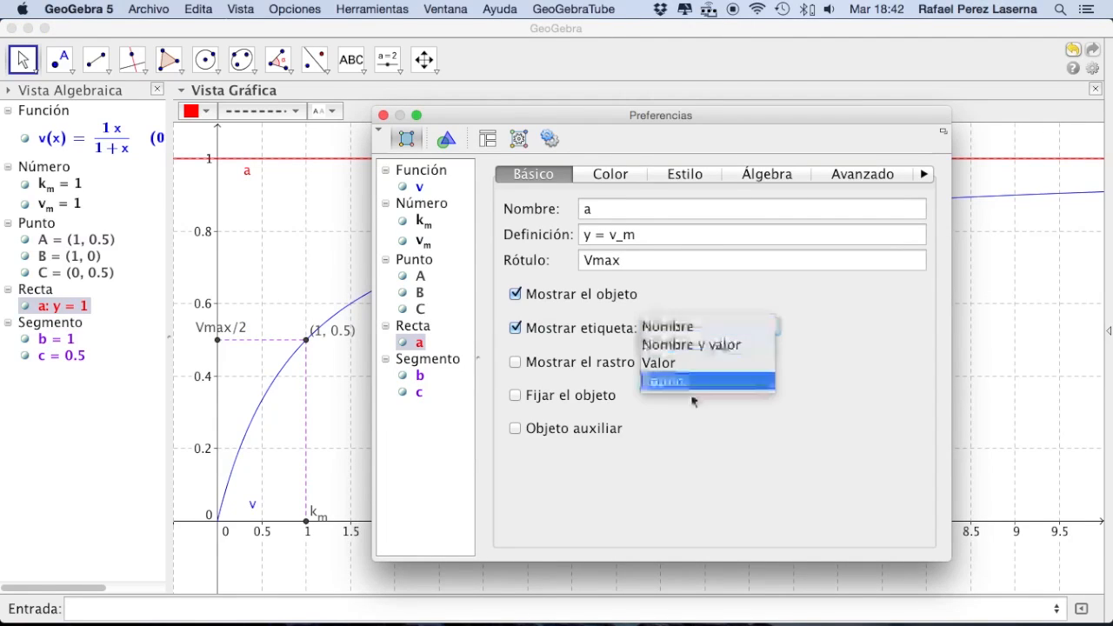
left_click(687, 381)
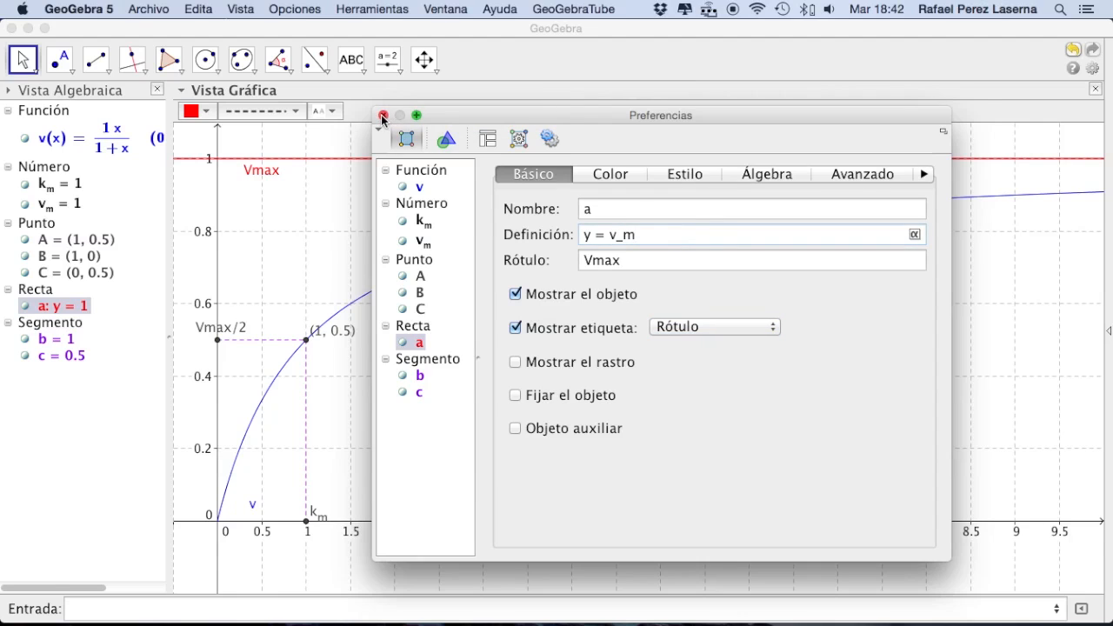
left_click(383, 116)
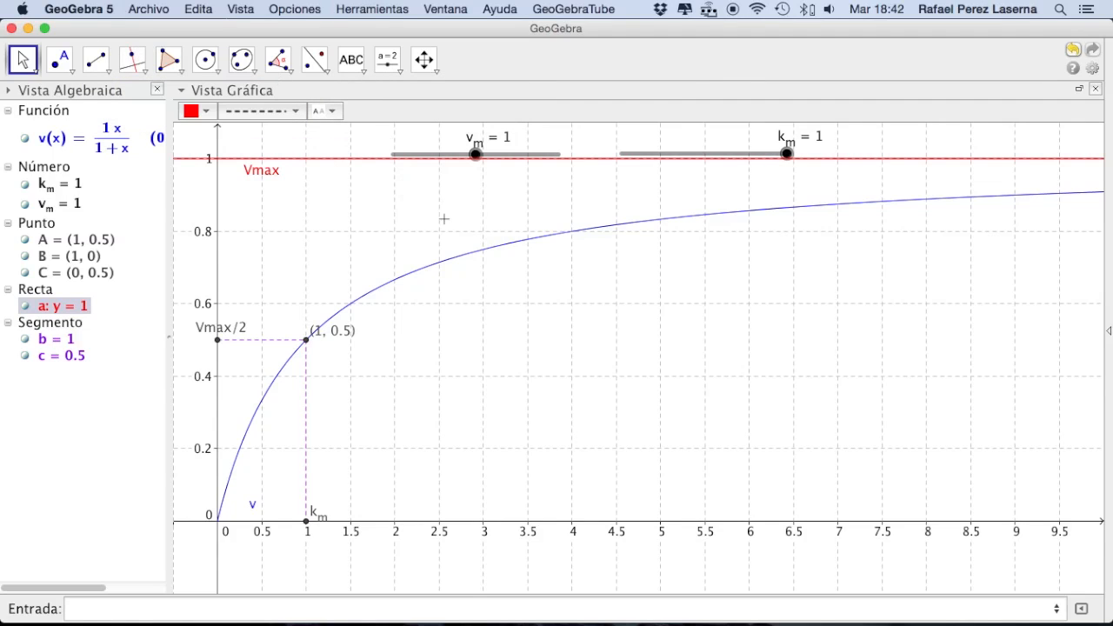
- Test the v_m slider by lowering it to 0.47 and raising it to 0.81
left_click(476, 159)
key("Escape")
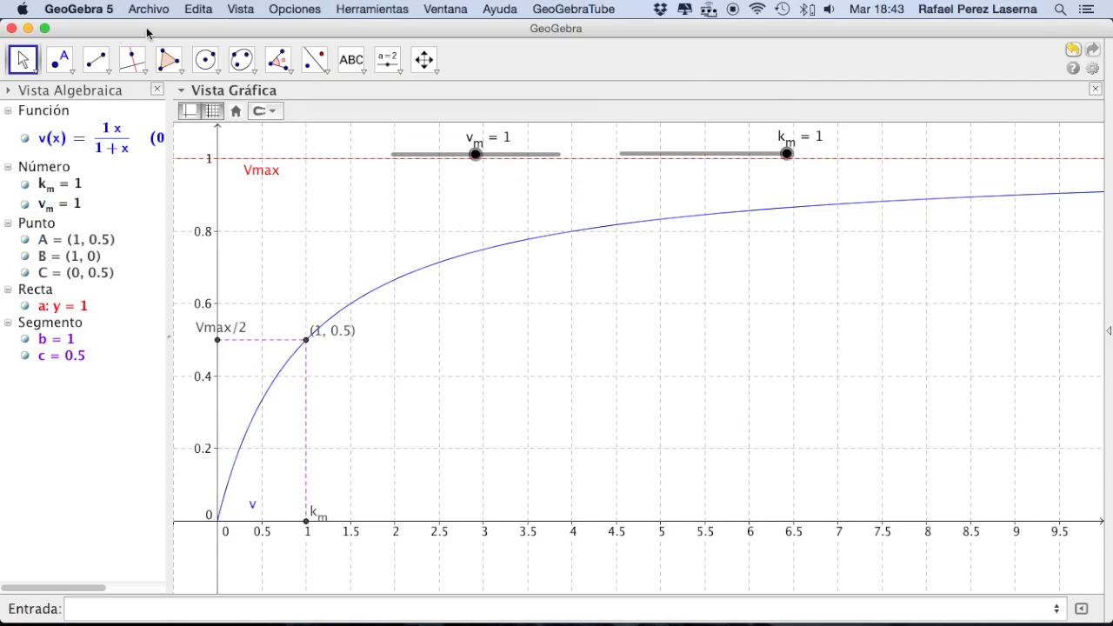
left_click_drag(477, 153, 433, 173)
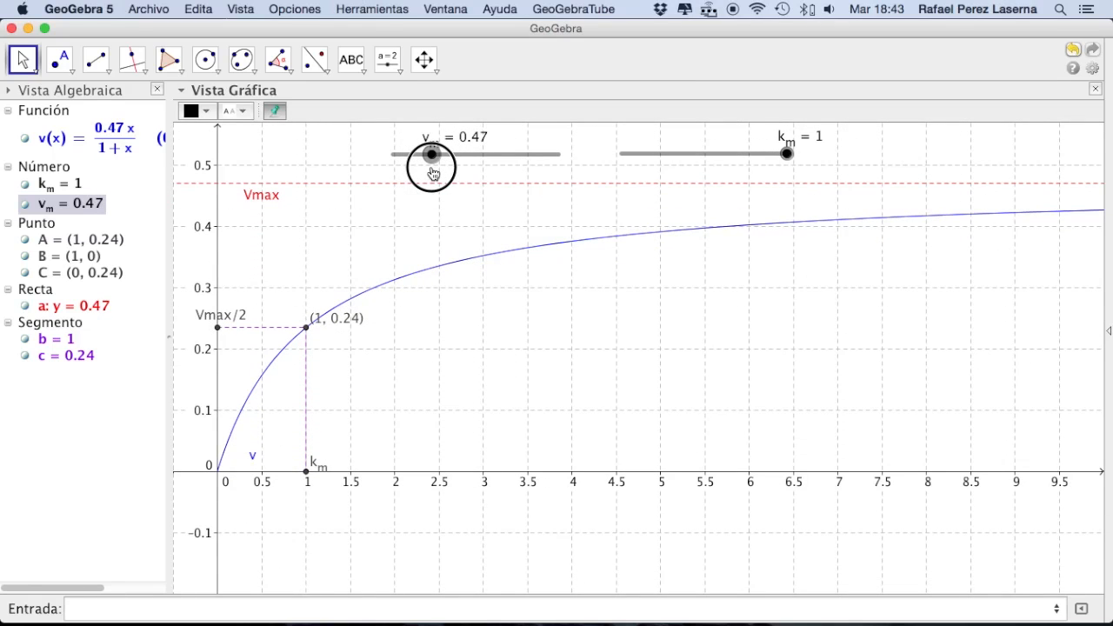
left_click_drag(434, 173, 457, 174)
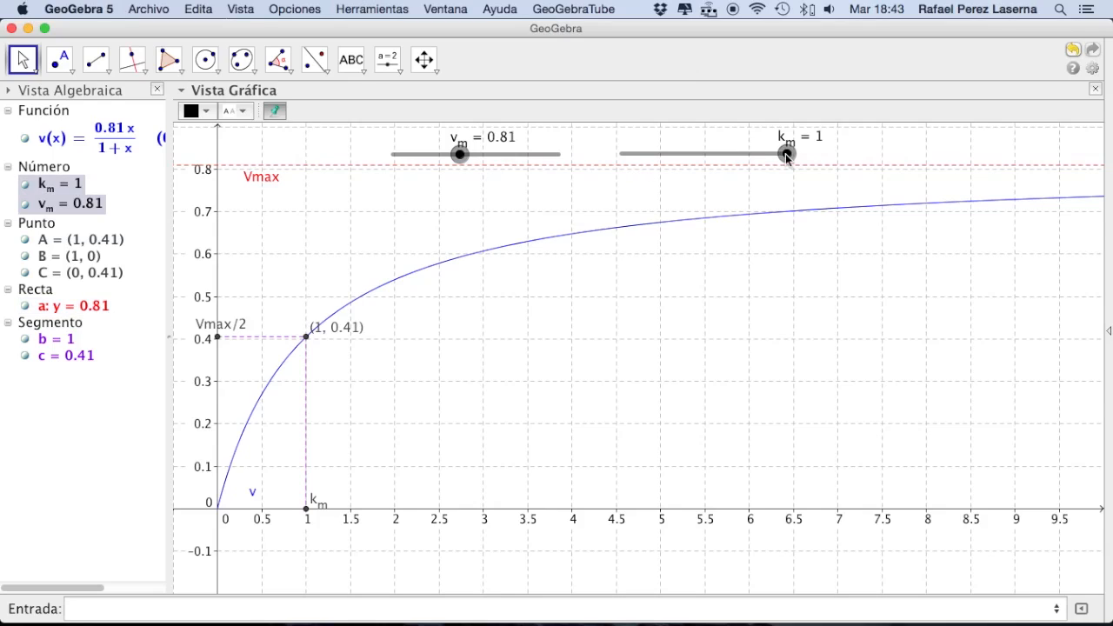
- Test the k_m slider at 0.47, 0.15 and 0.93, and leave it at 0.75
left_click_drag(785, 154, 699, 159)
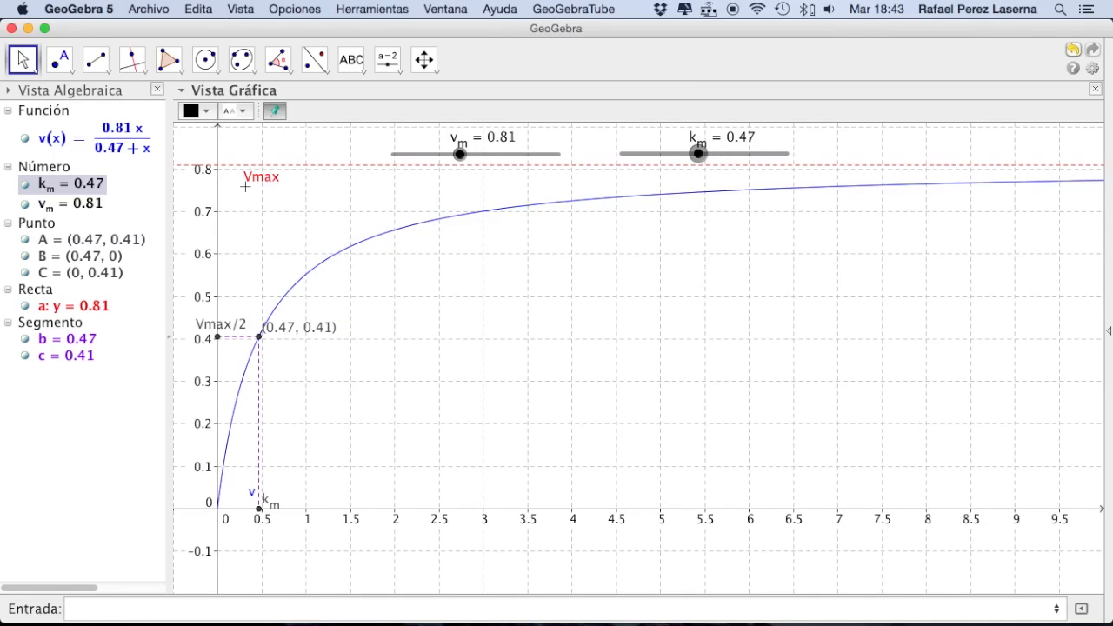
mouse_move(256, 180)
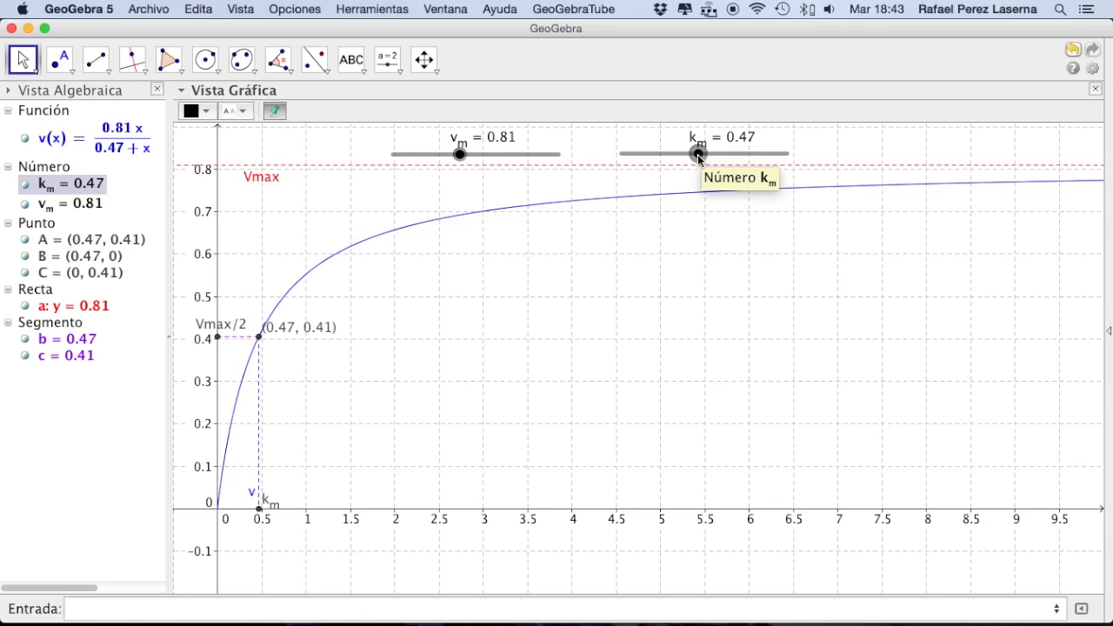
left_click_drag(697, 154, 647, 159)
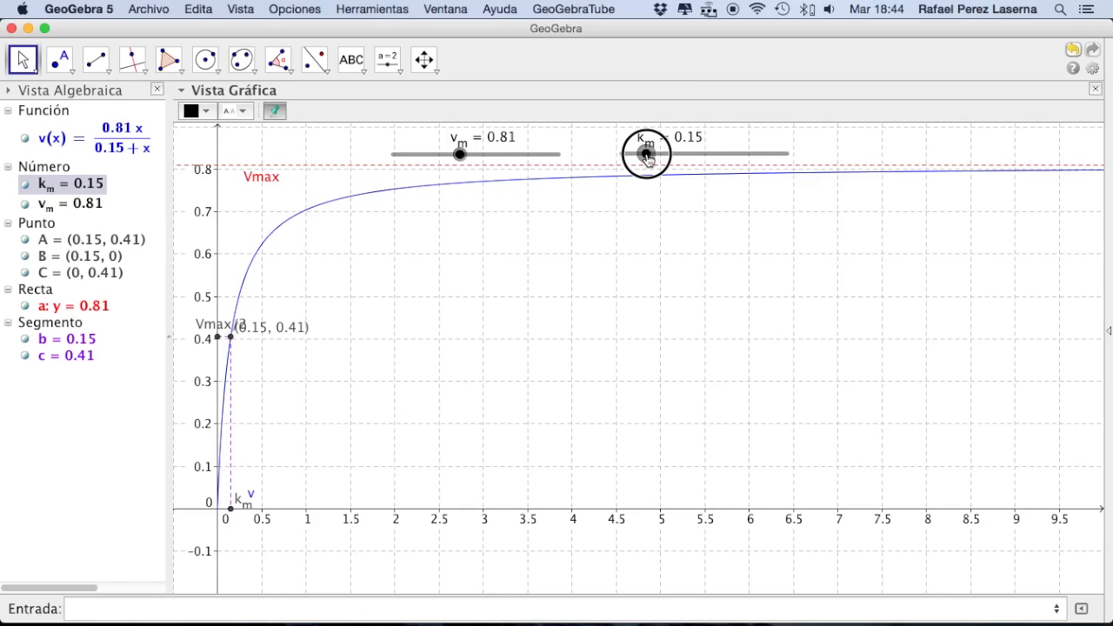
left_click_drag(648, 156, 649, 154)
left_click(582, 178)
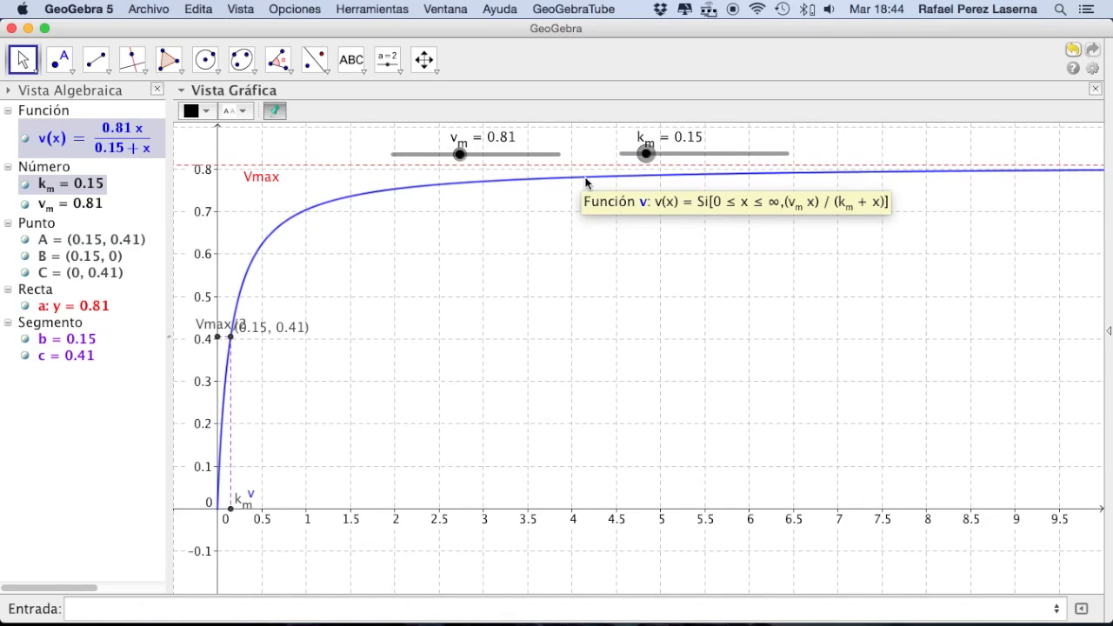
left_click_drag(646, 151, 776, 157)
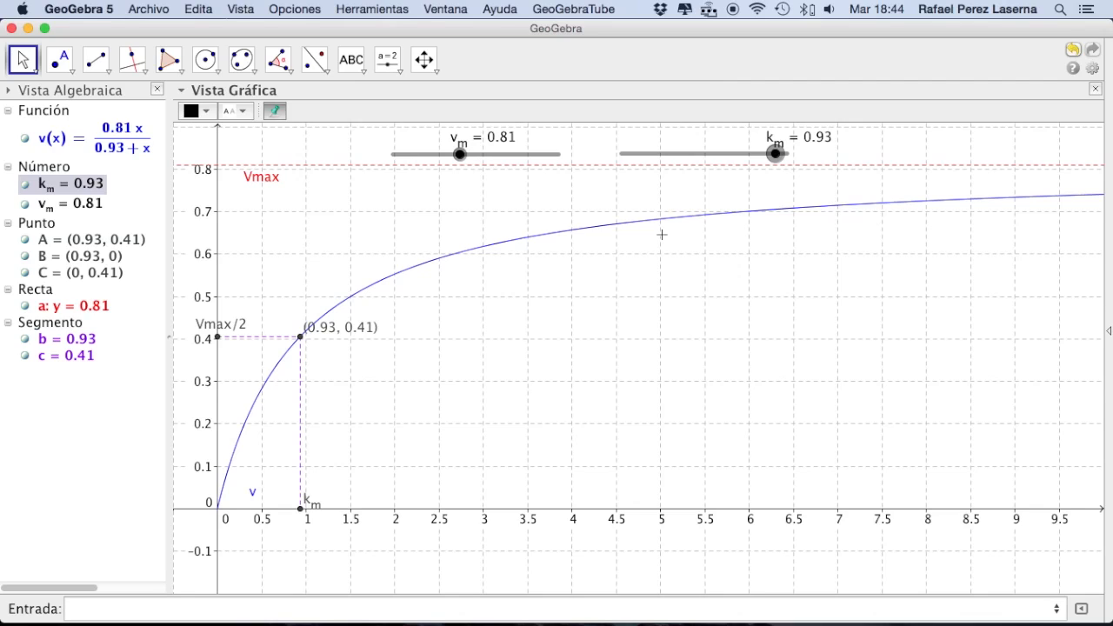
left_click_drag(775, 154, 750, 157)
left_click_drag(749, 154, 746, 154)
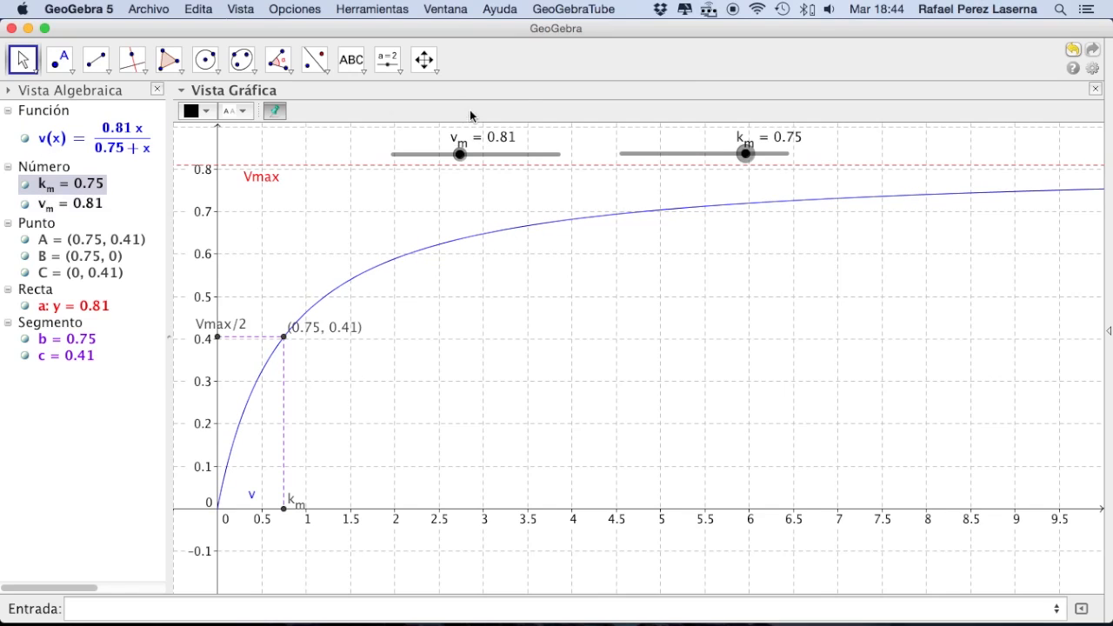
- Insert an input box (Casilla de Entrada) captioned "v_m =" and linked to v_m in the empty area below the curve
left_click(396, 75)
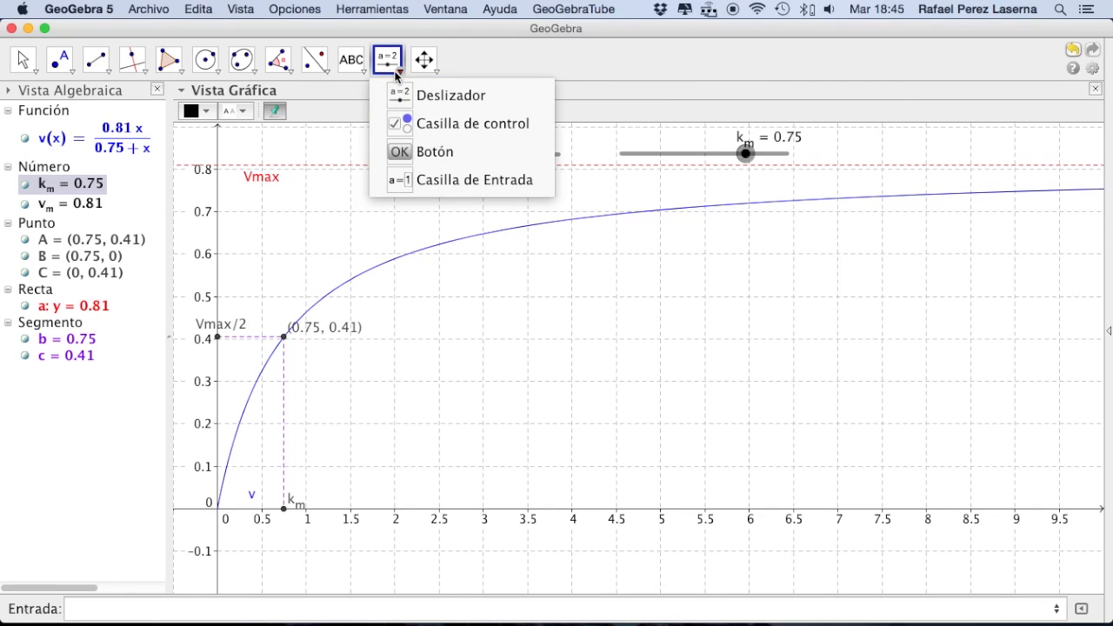
left_click(407, 180)
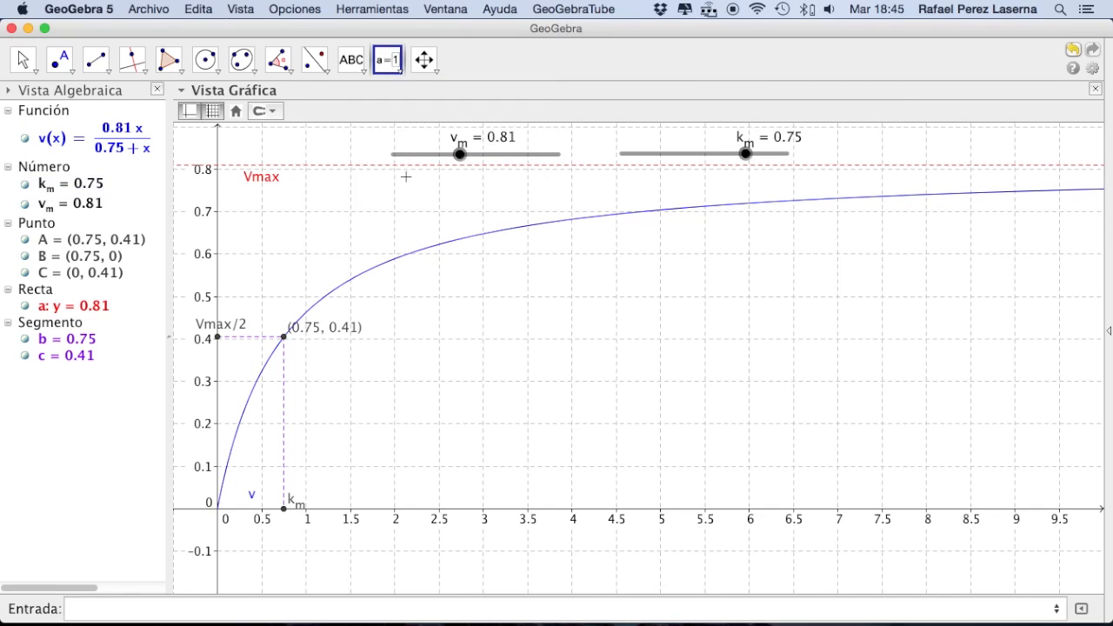
left_click(726, 305)
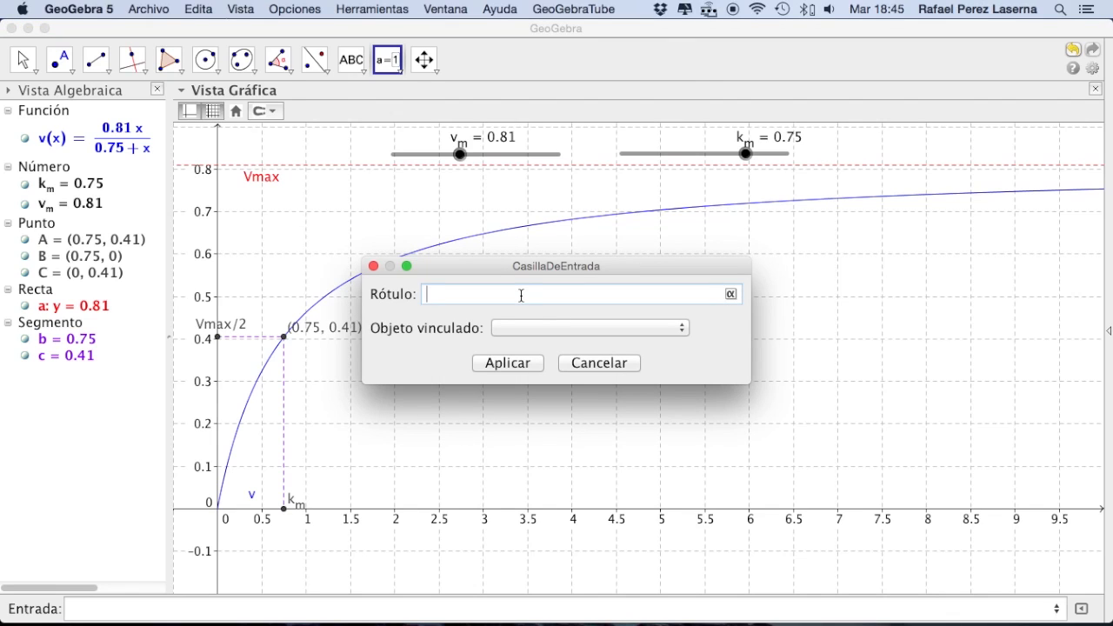
type("V")
key("BackSpace")
type("v_m")
left_click(681, 329)
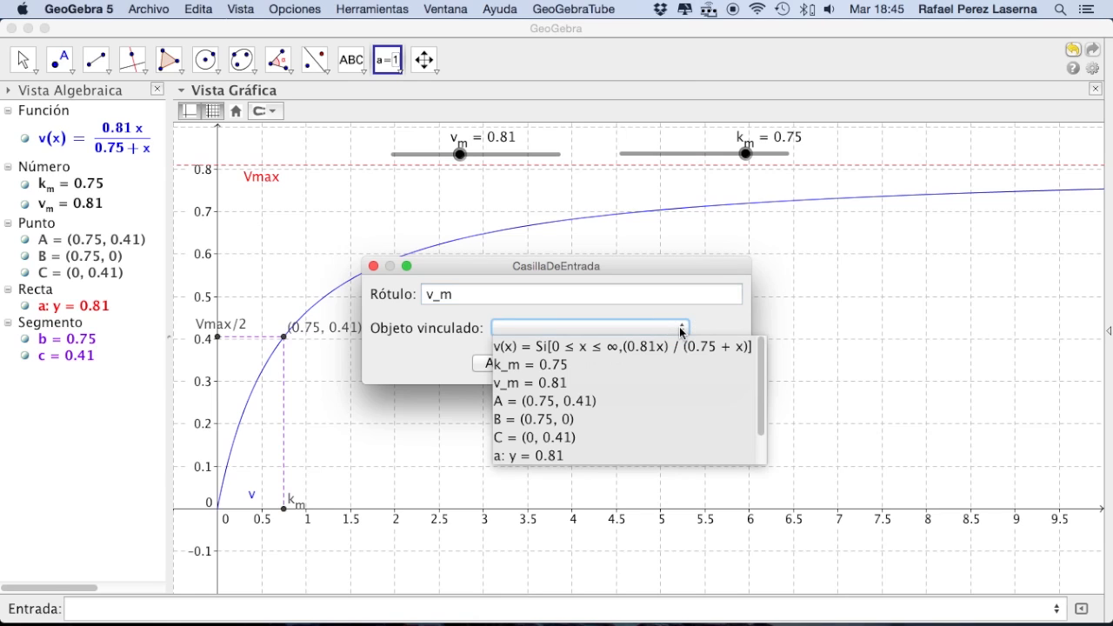
left_click(577, 383)
left_click(463, 293)
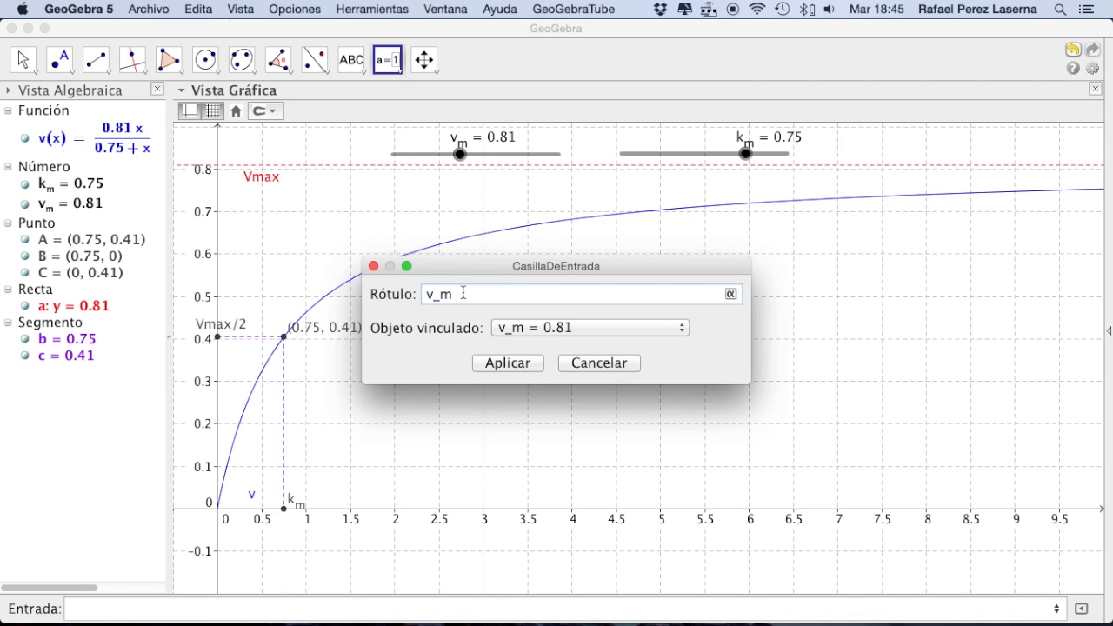
type("v_m =")
left_click(511, 364)
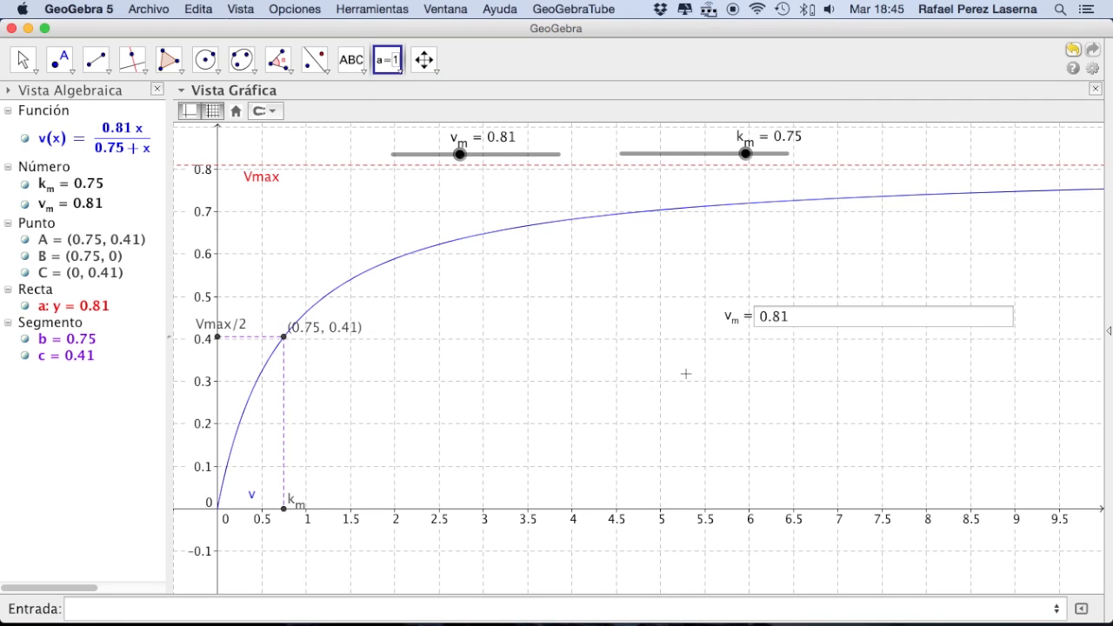
- Insert an input box (Casilla de Entrada) captioned "k_m =" and linked to k_m below the v_m input box
left_click(731, 366)
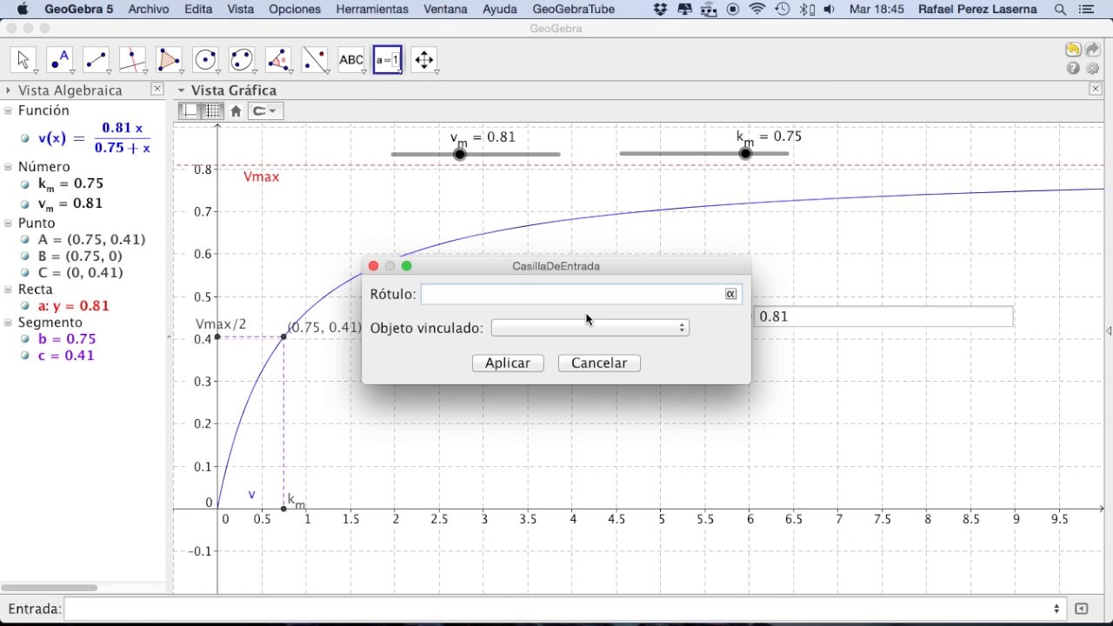
type("k_m =")
left_click(609, 330)
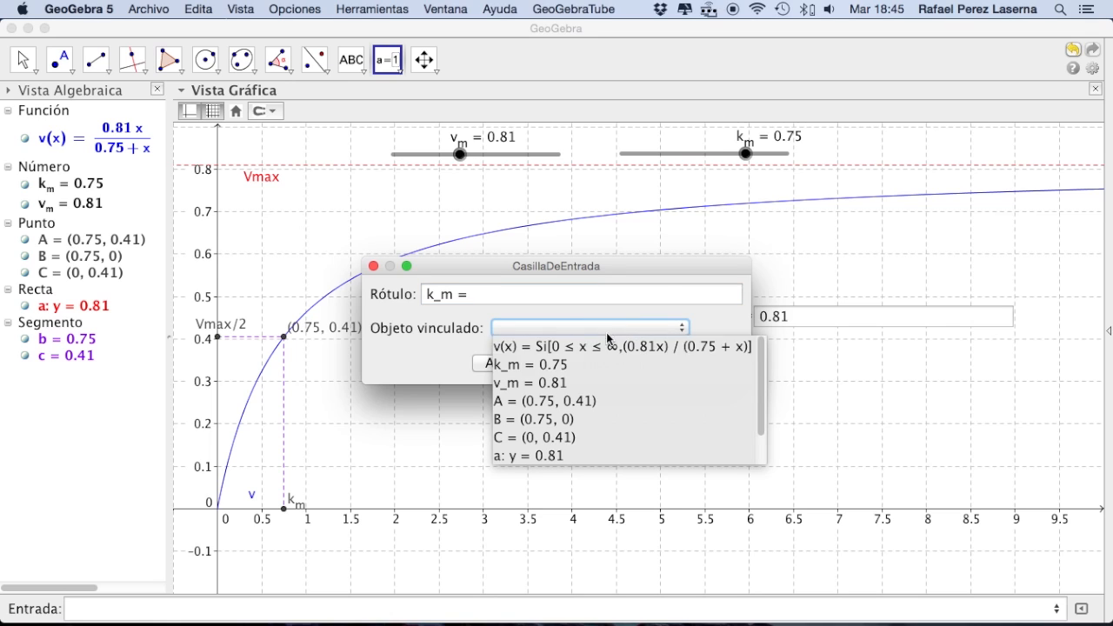
left_click(580, 363)
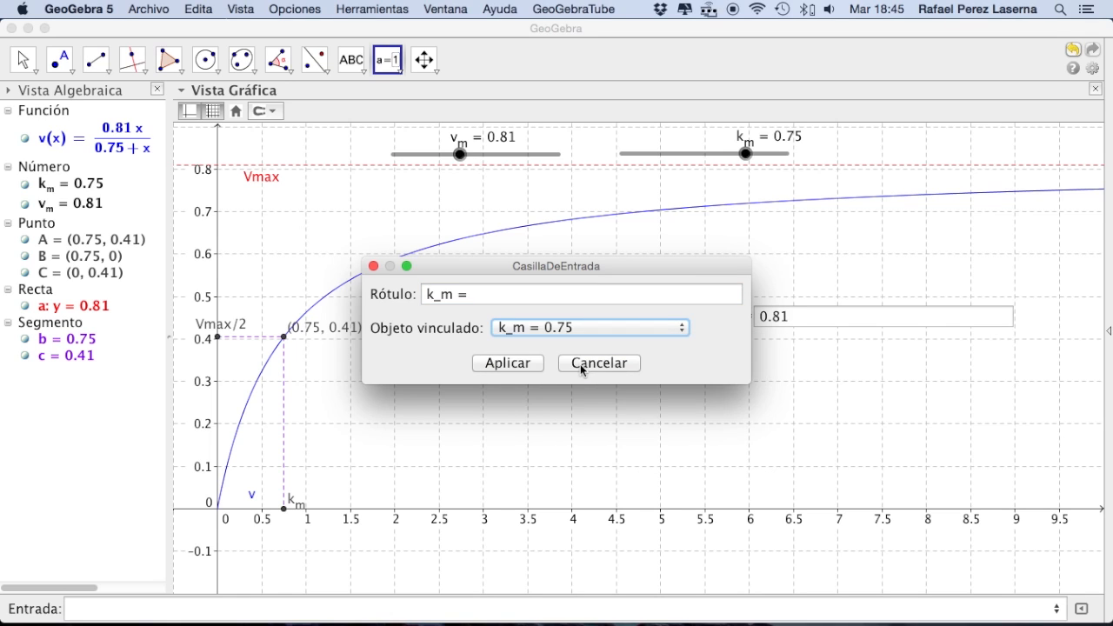
left_click(531, 364)
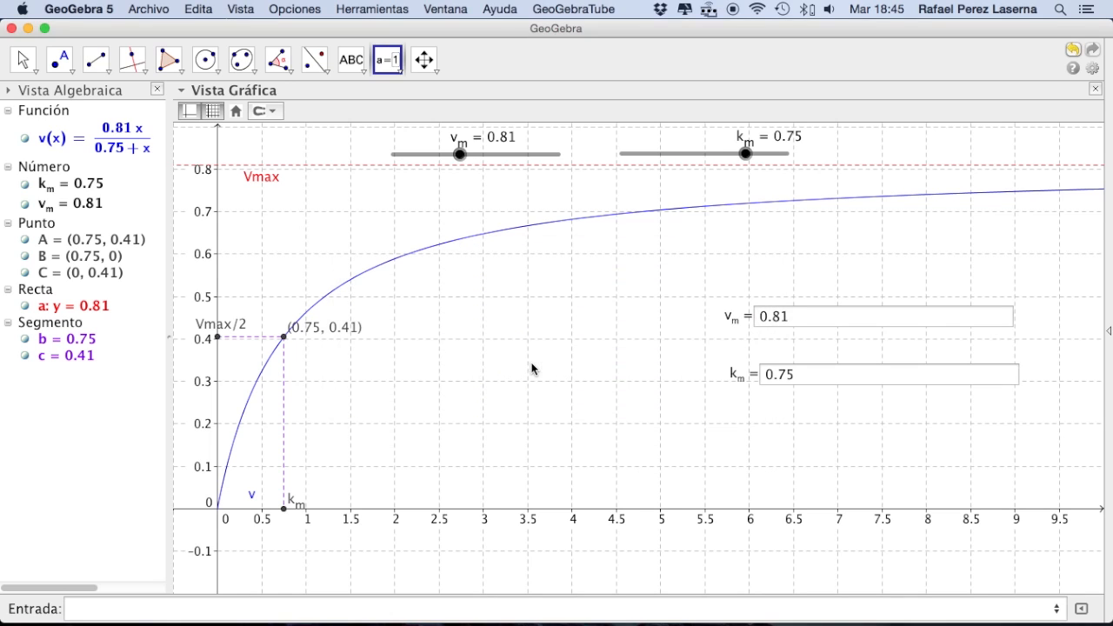
- Set k_m to 0.2003 through its input box
left_click(806, 378)
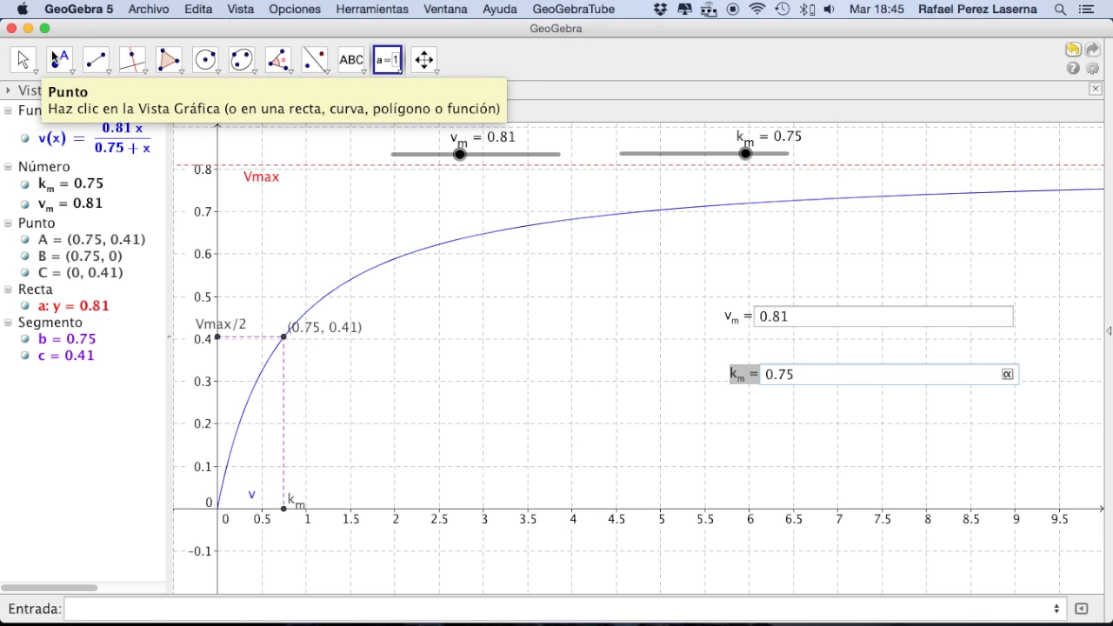
left_click(21, 58)
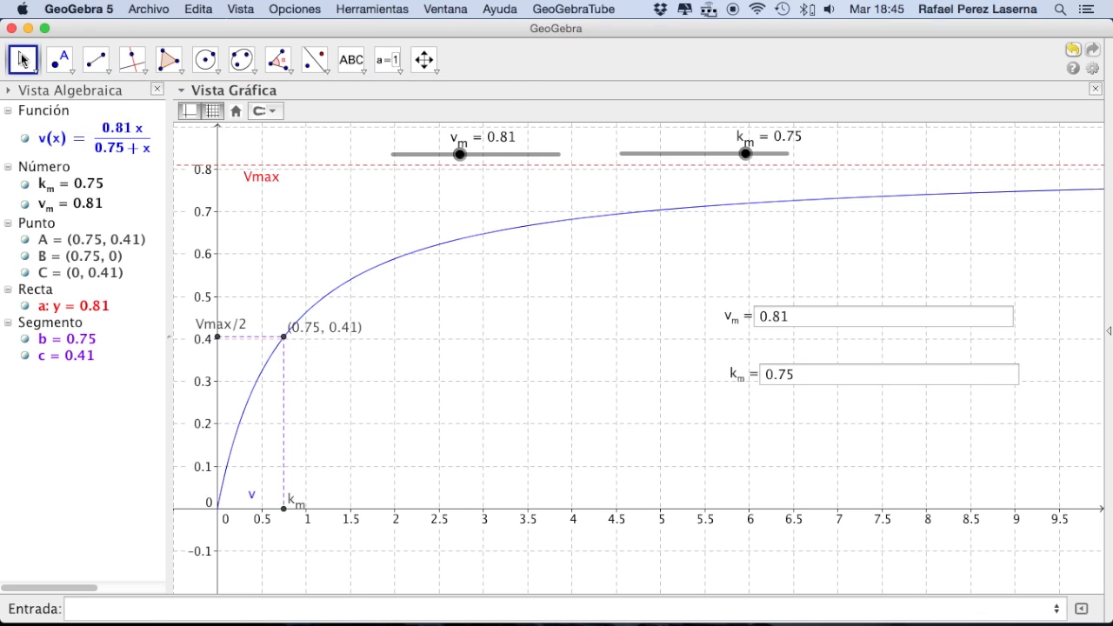
left_click(810, 374)
key("BackSpace")
key("BackSpace")
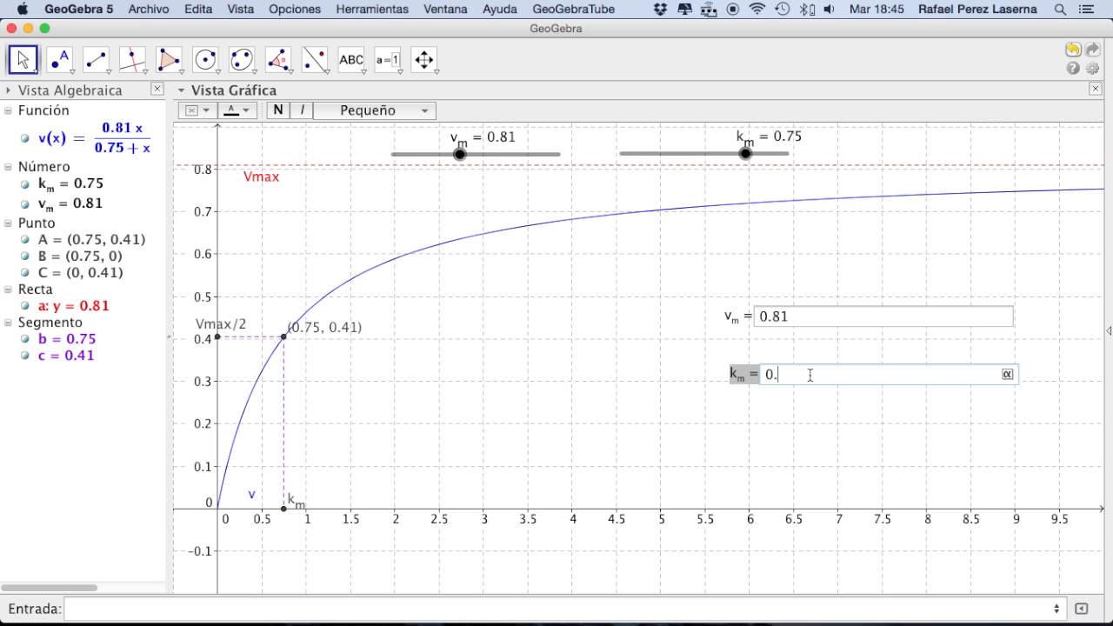
type("200")
key("Return")
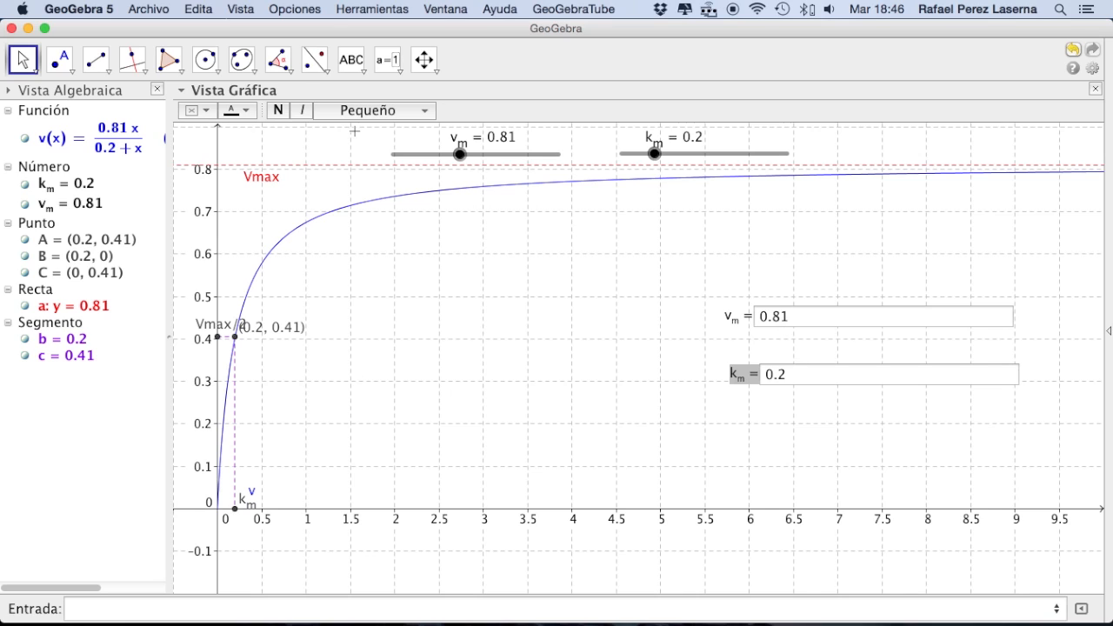
- Increase the rounding setting (Redondeo) so that values show more decimal places
left_click(280, 10)
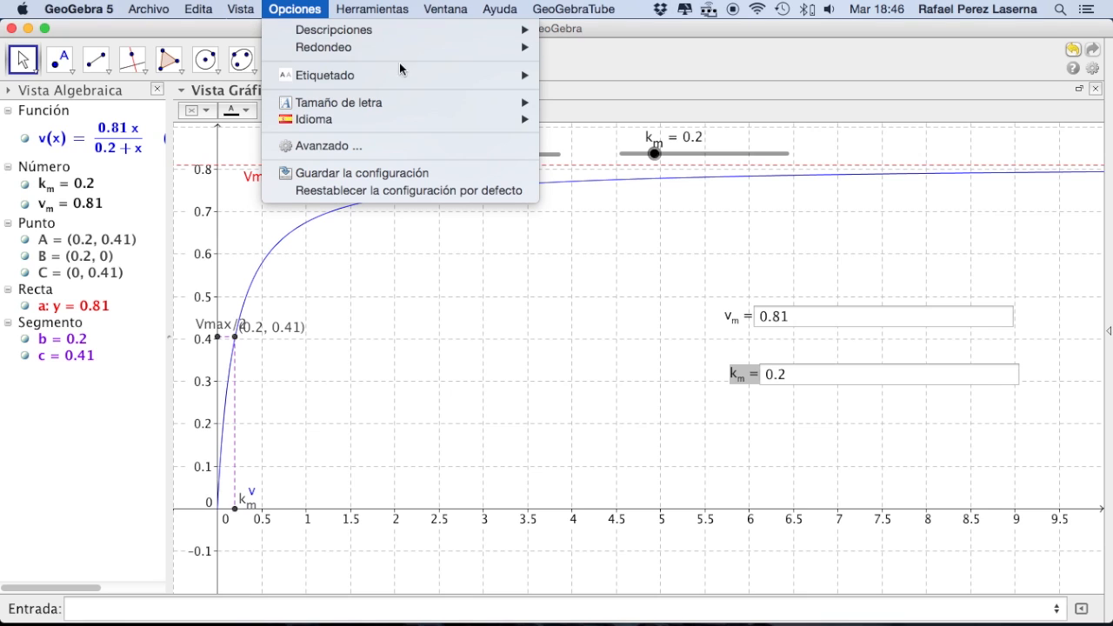
mouse_move(448, 48)
left_click(604, 142)
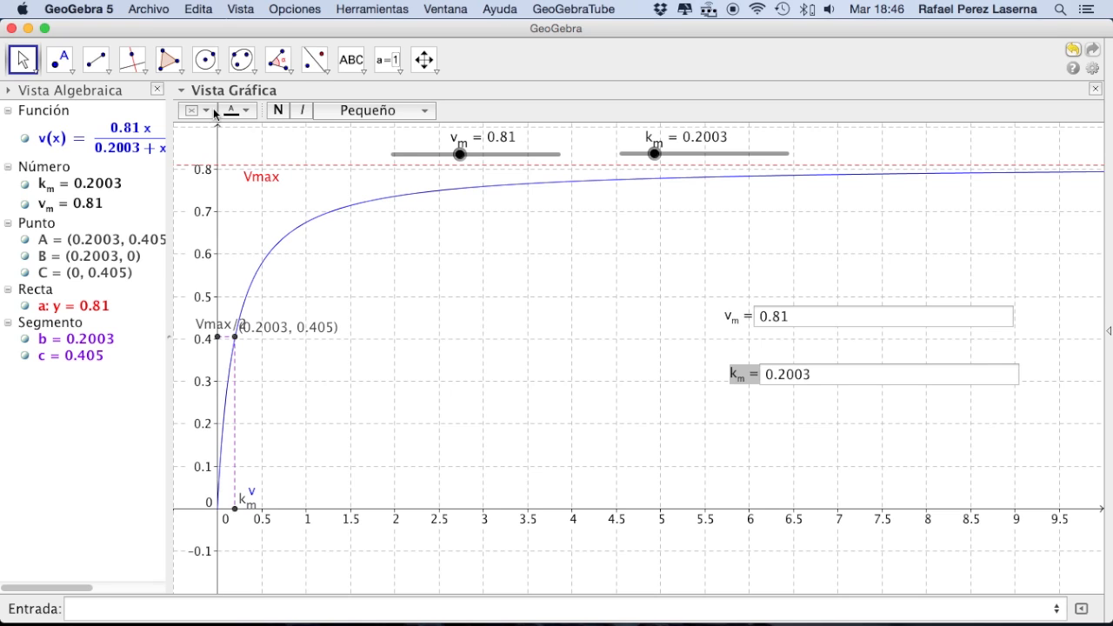
- Hide the style bar of the graphics view and show the spreadsheet view (Hoja de Cálculo)
left_click(182, 90)
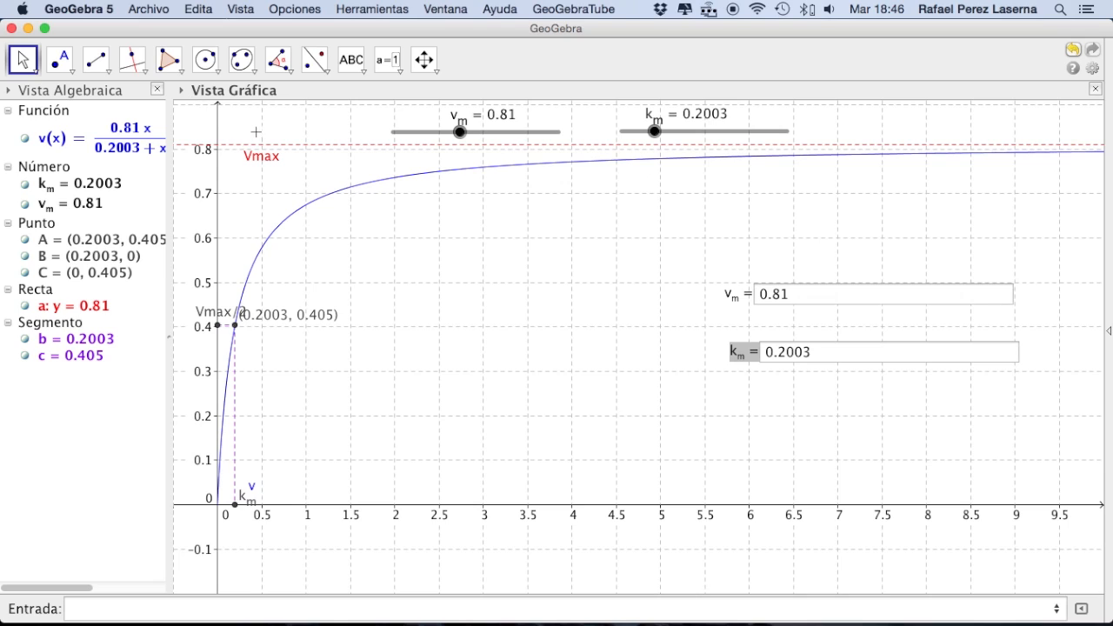
left_click(236, 10)
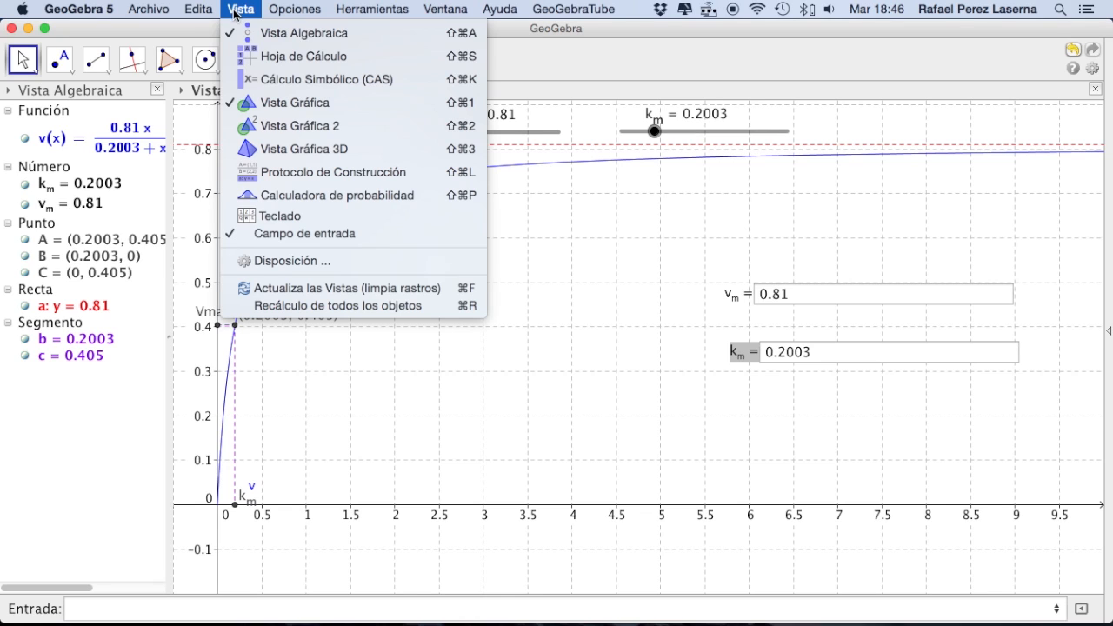
left_click(287, 56)
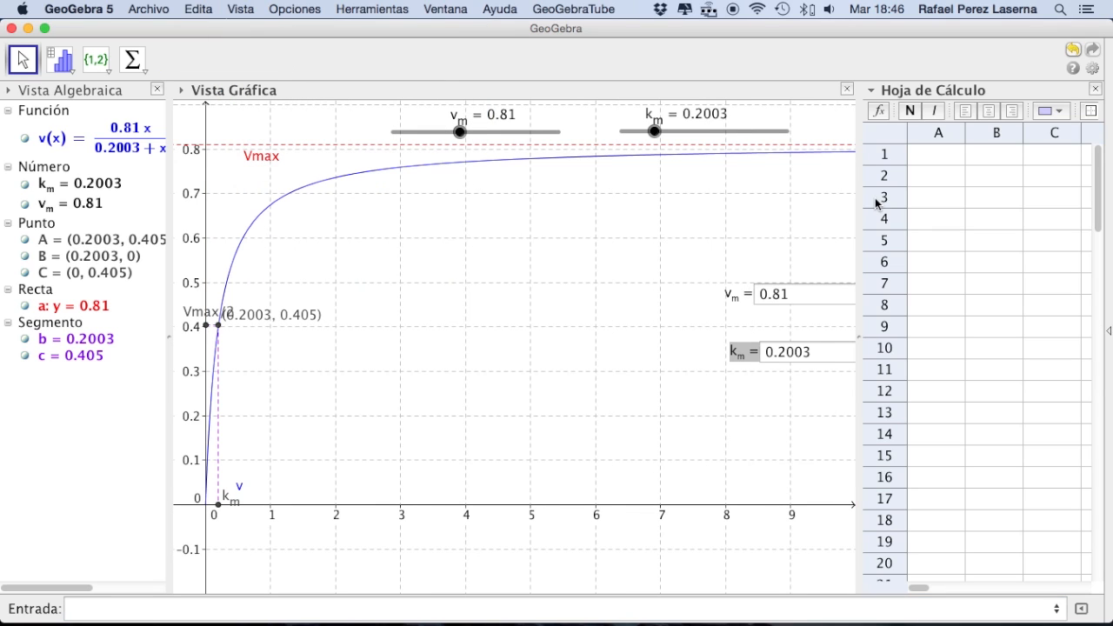
- Enter 0.4 in A1 and 0.41 in A2, and extend the series down to A10
left_click(926, 156)
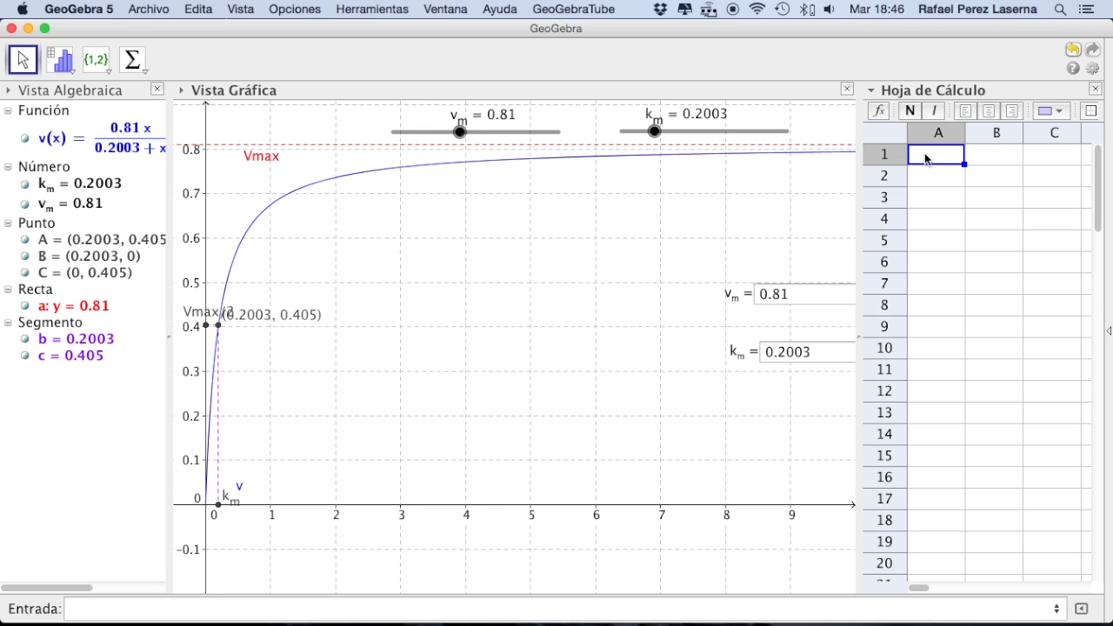
type("0")
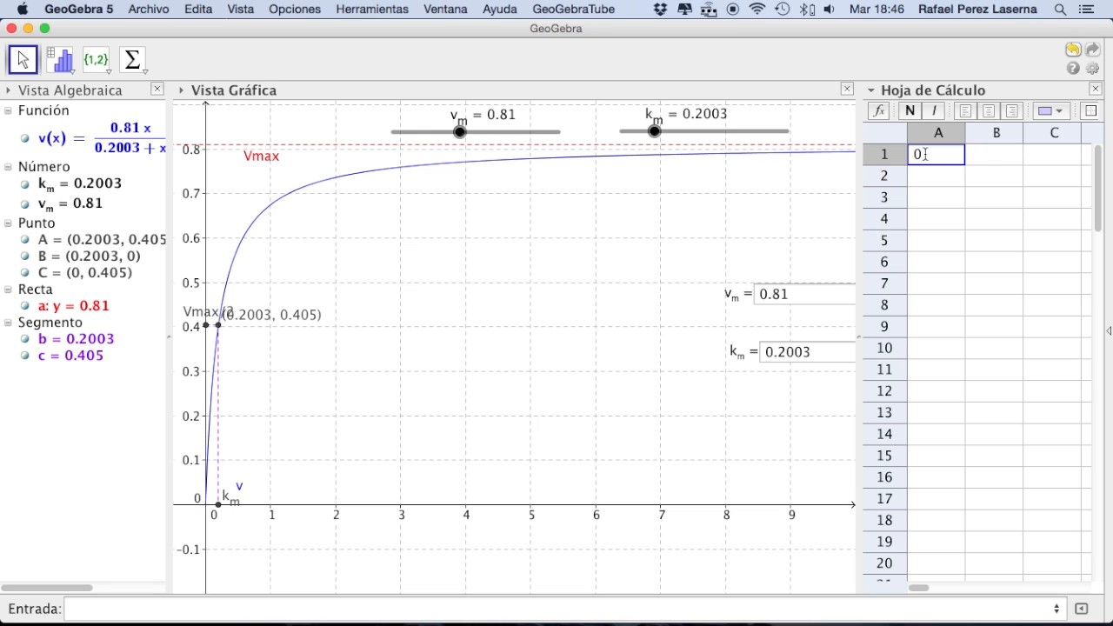
type(".4")
left_click(940, 180)
left_click(938, 179)
type("0.4")
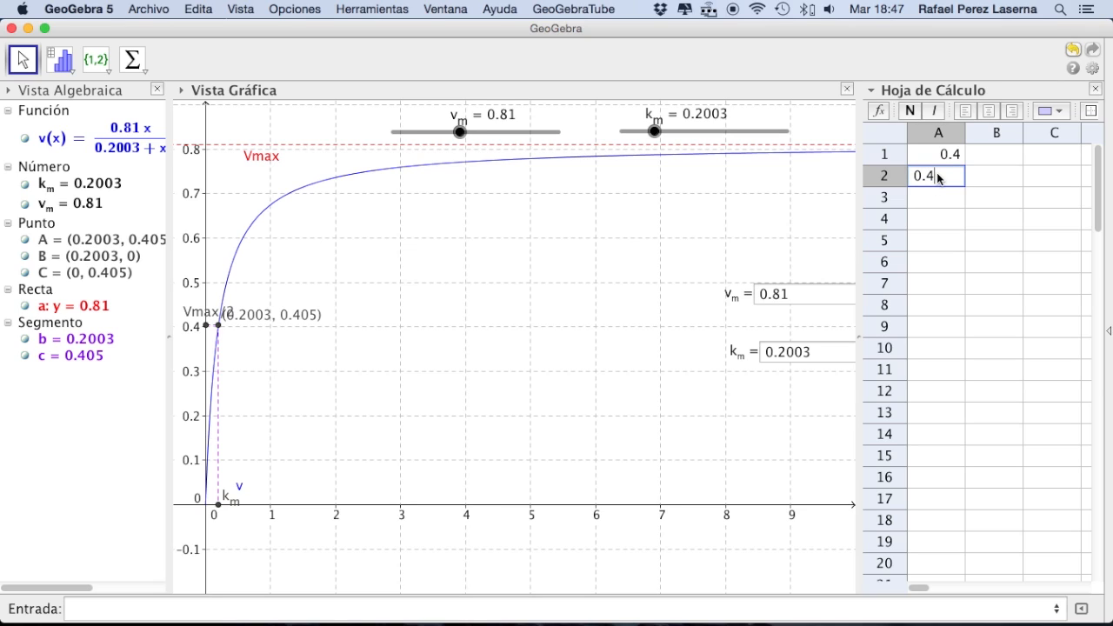
type("1")
key("Return")
left_click(951, 157)
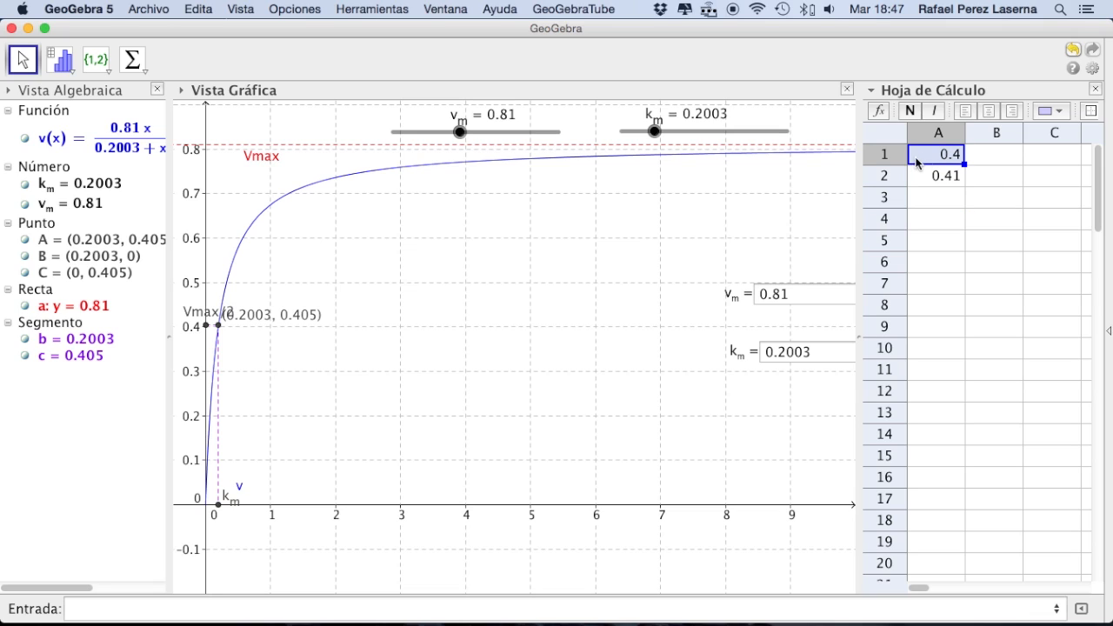
left_click_drag(913, 164, 966, 350)
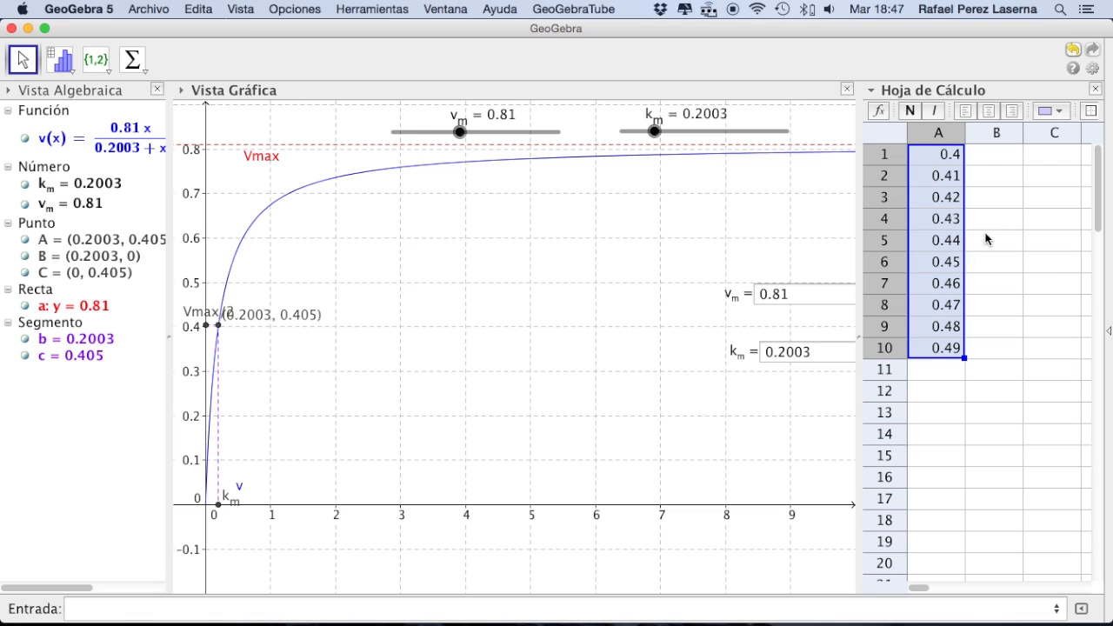
- Enter =v(A1) in cell B1 and fill the formula down to B10
left_click(988, 156)
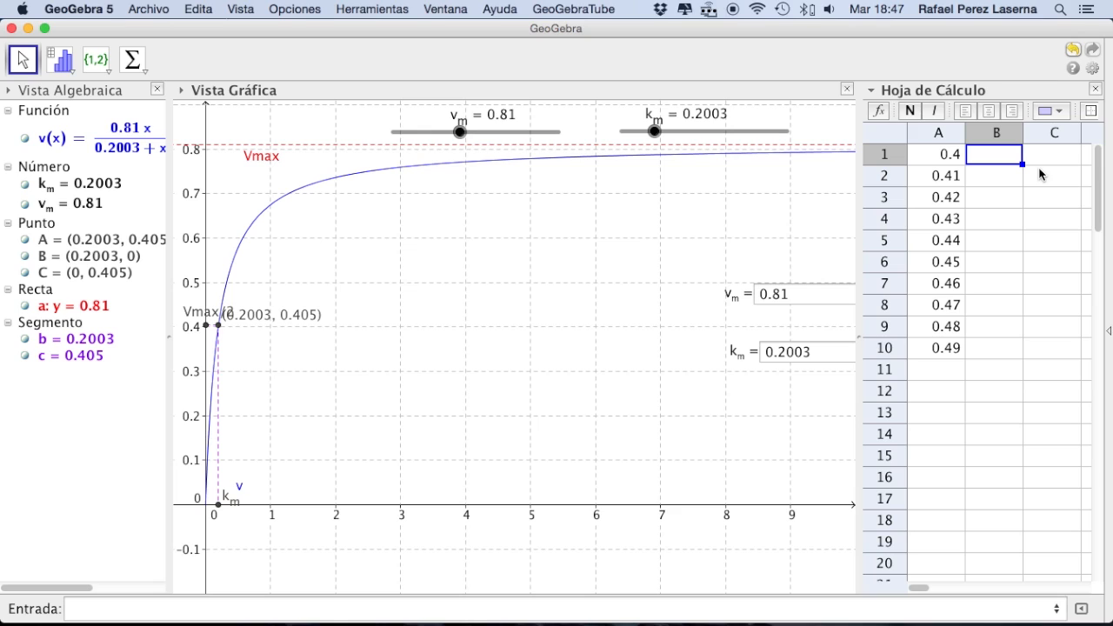
type("=v(A1")
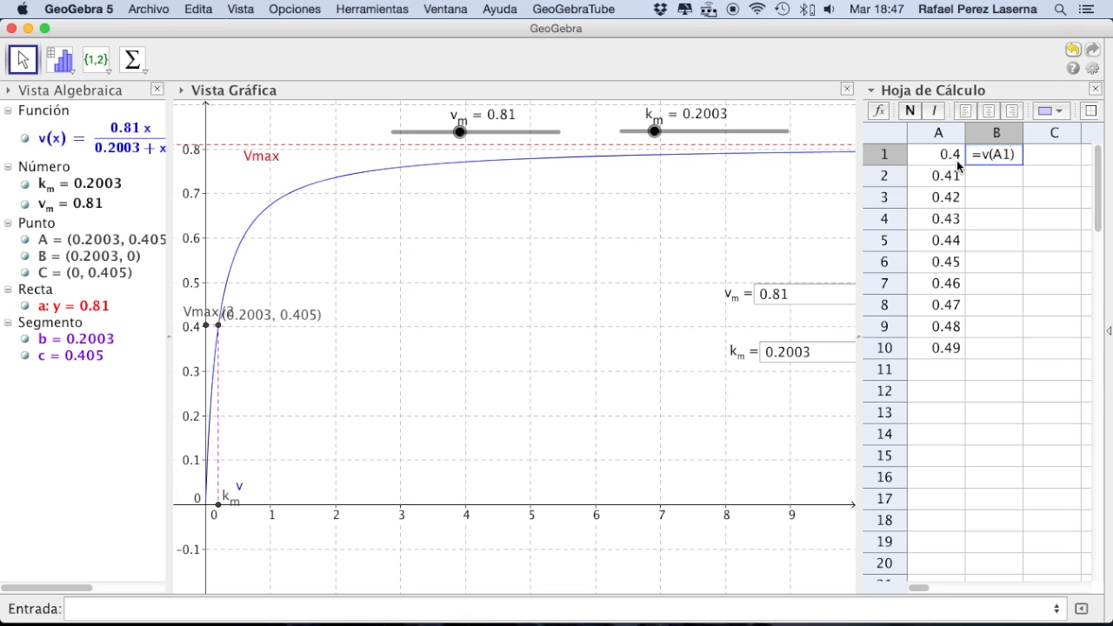
key("Return")
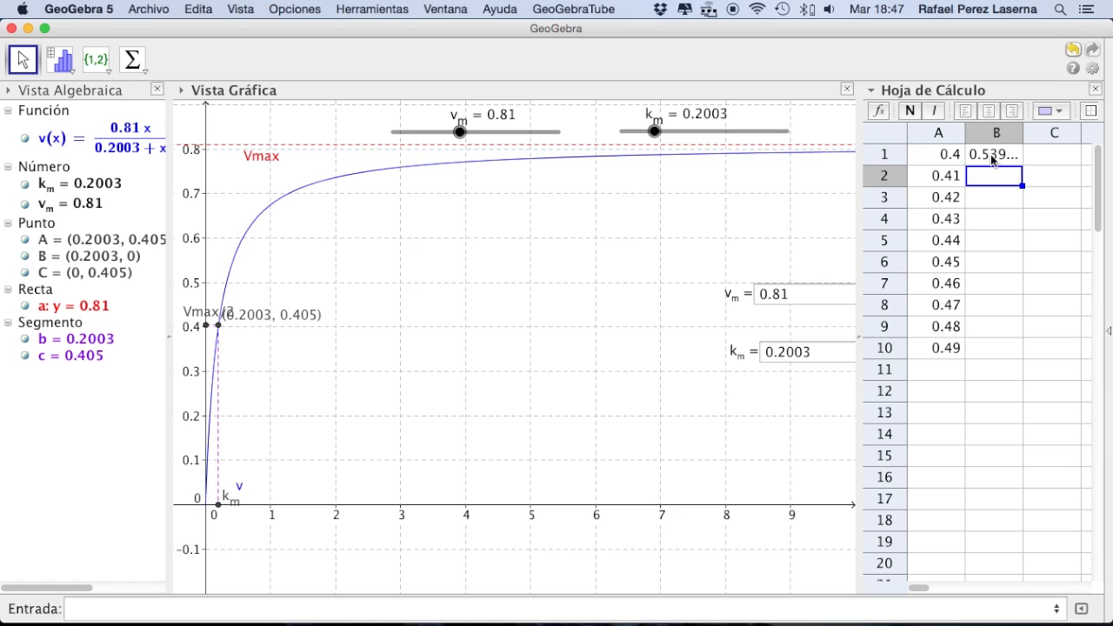
left_click(994, 155)
left_click_drag(1022, 162, 1023, 359)
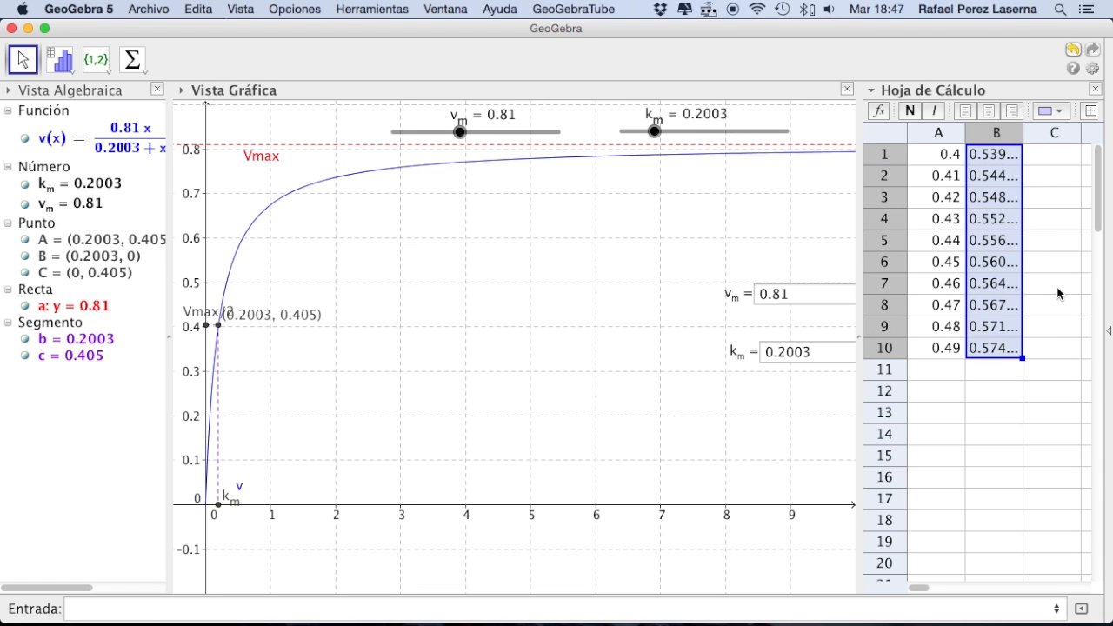
left_click(1040, 156)
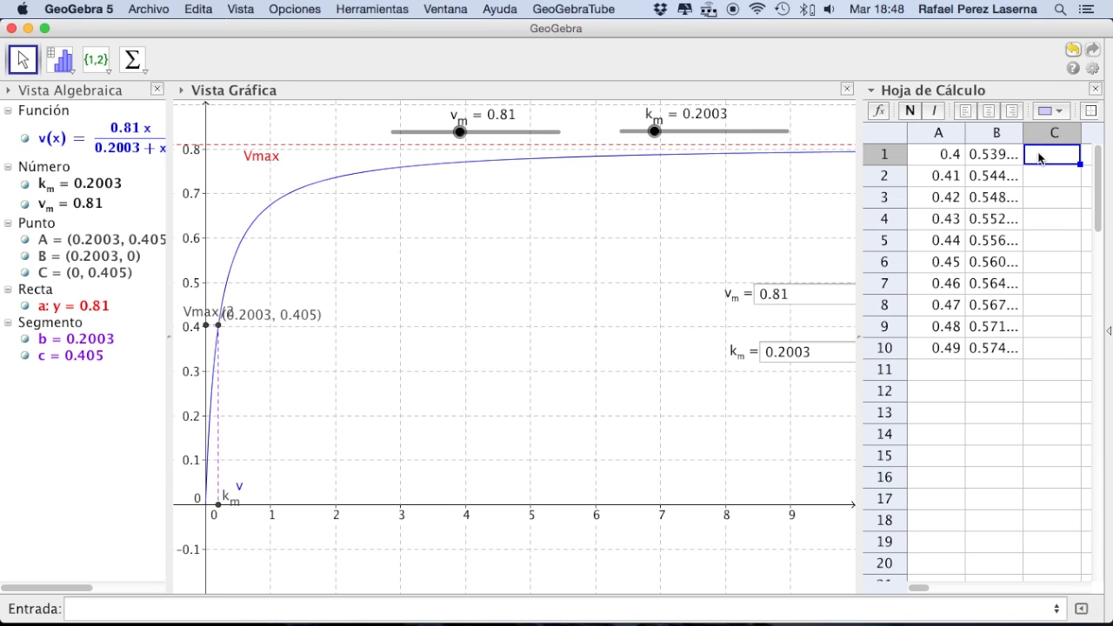
type("=")
type("(")
type("A1")
type(",B")
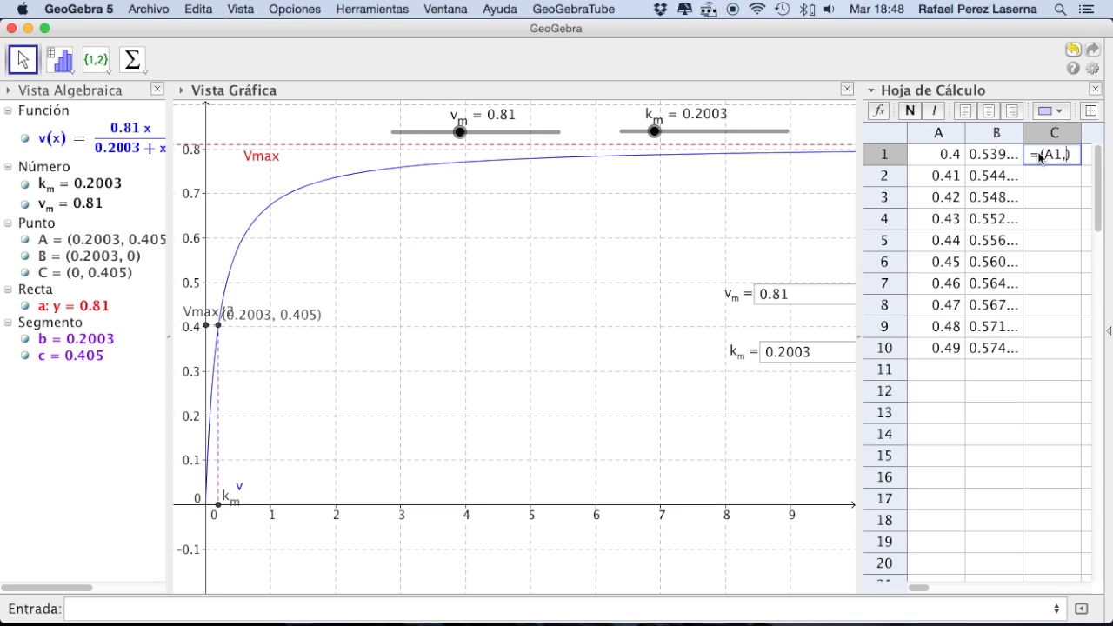
type(")=")
mouse_move(1082, 132)
left_mouse_down()
mouse_move(1100, 137)
mouse_move(1079, 132)
left_mouse_up()
- Create a point with =(A1,B1) in cell C1 and fill the formula down to C10
double_click(1057, 158)
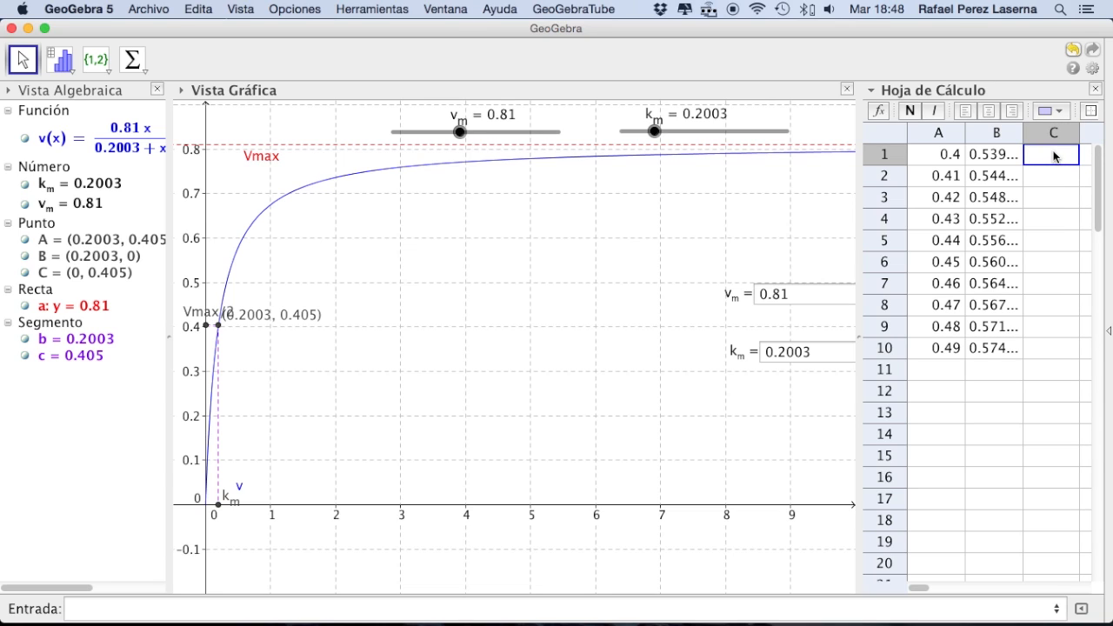
type("=")
type("(")
type("A")
type("1,")
type("B1")
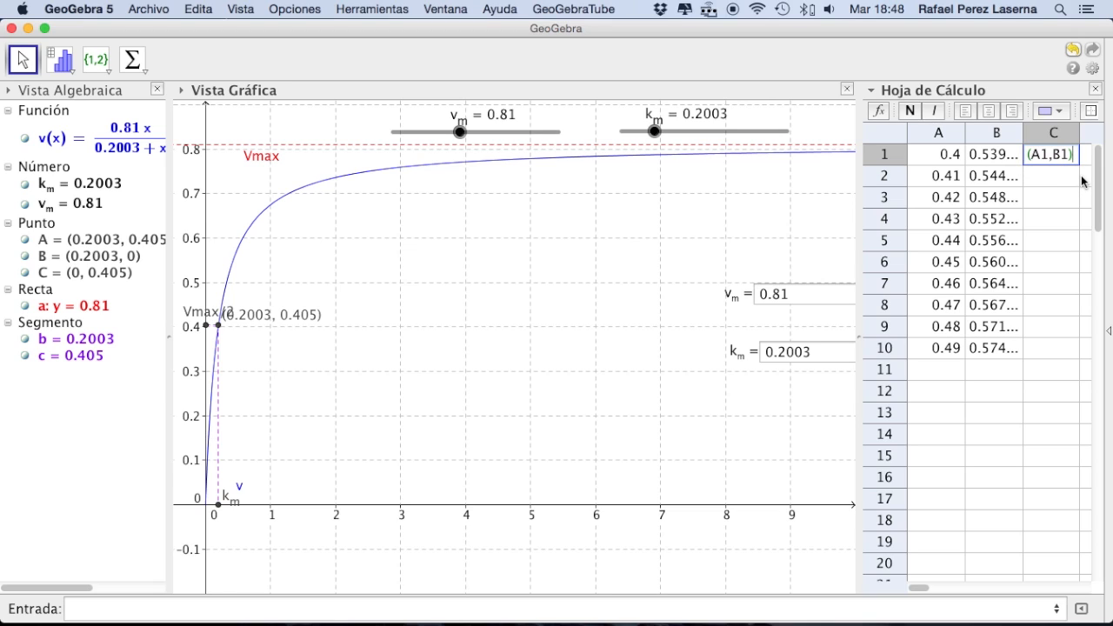
key("Return")
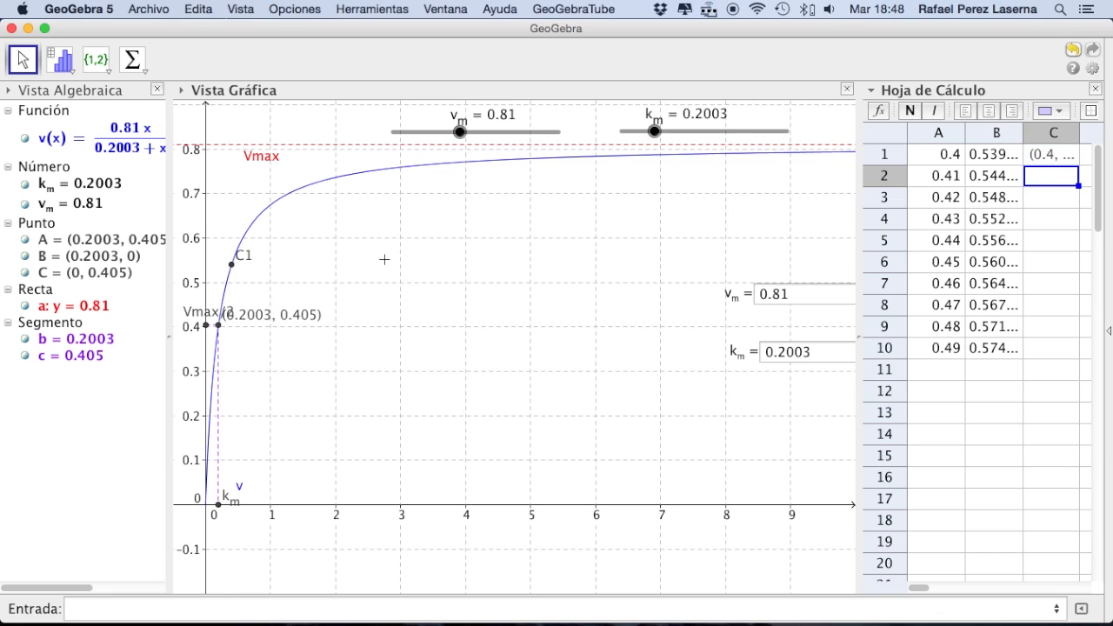
left_click(1043, 156)
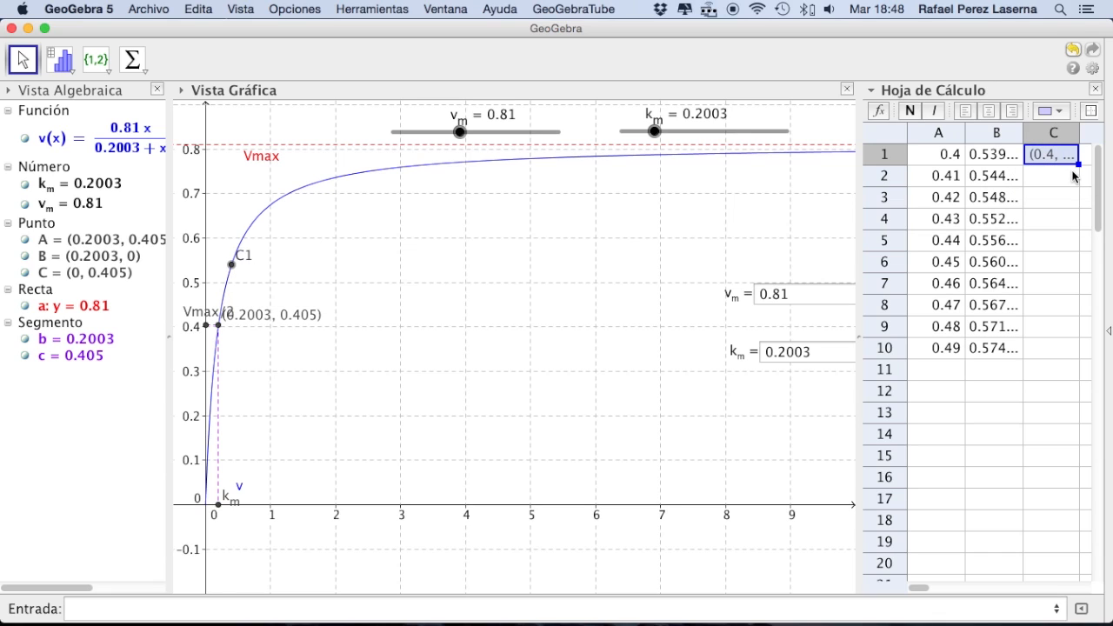
left_click_drag(1079, 163, 1039, 348)
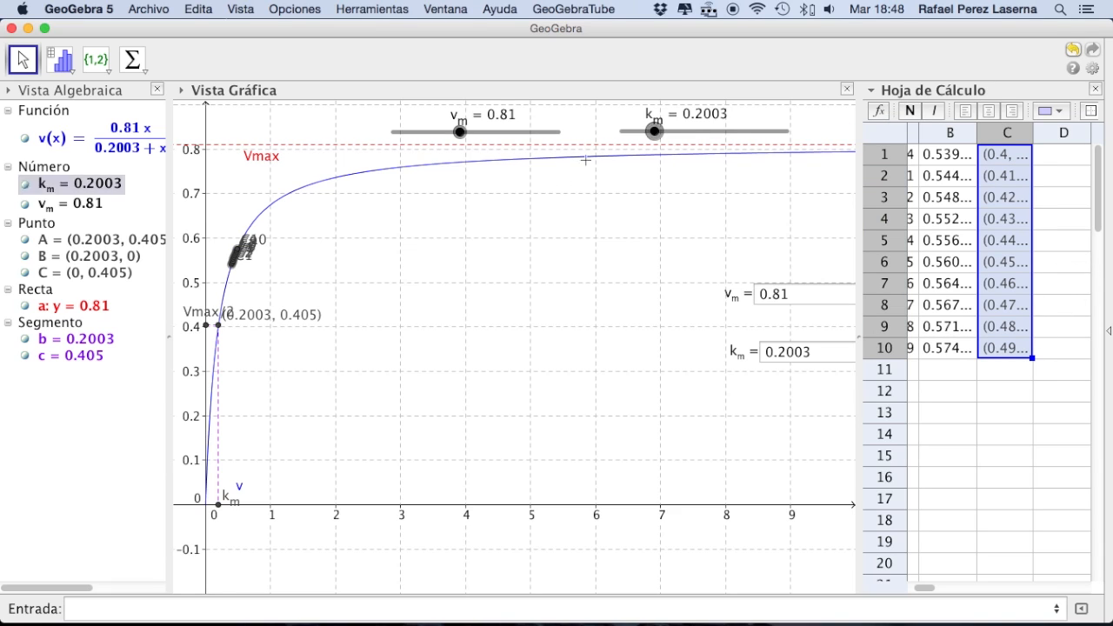
right_click(1004, 239)
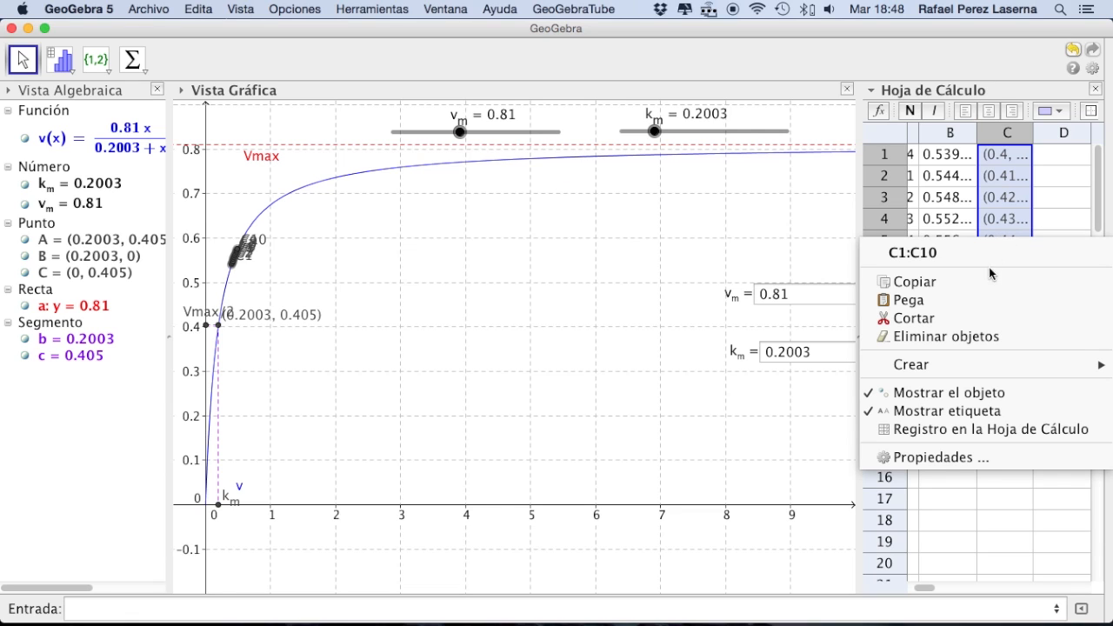
mouse_move(985, 364)
left_click(1054, 183)
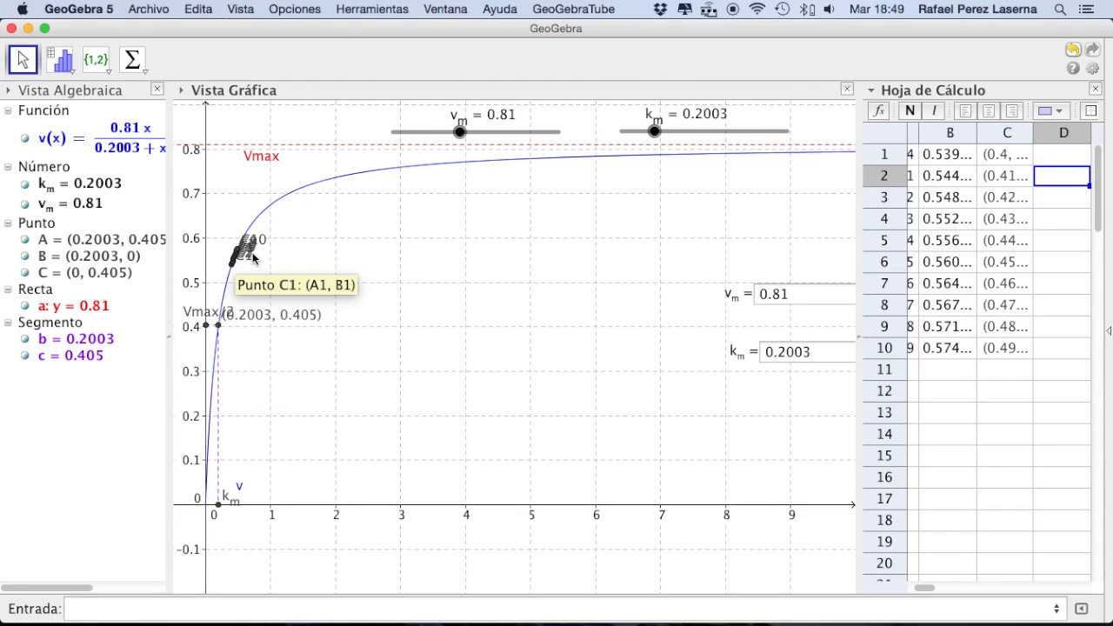
- Select points C1 to C10 together in the object properties and hide their labels
right_click(250, 255)
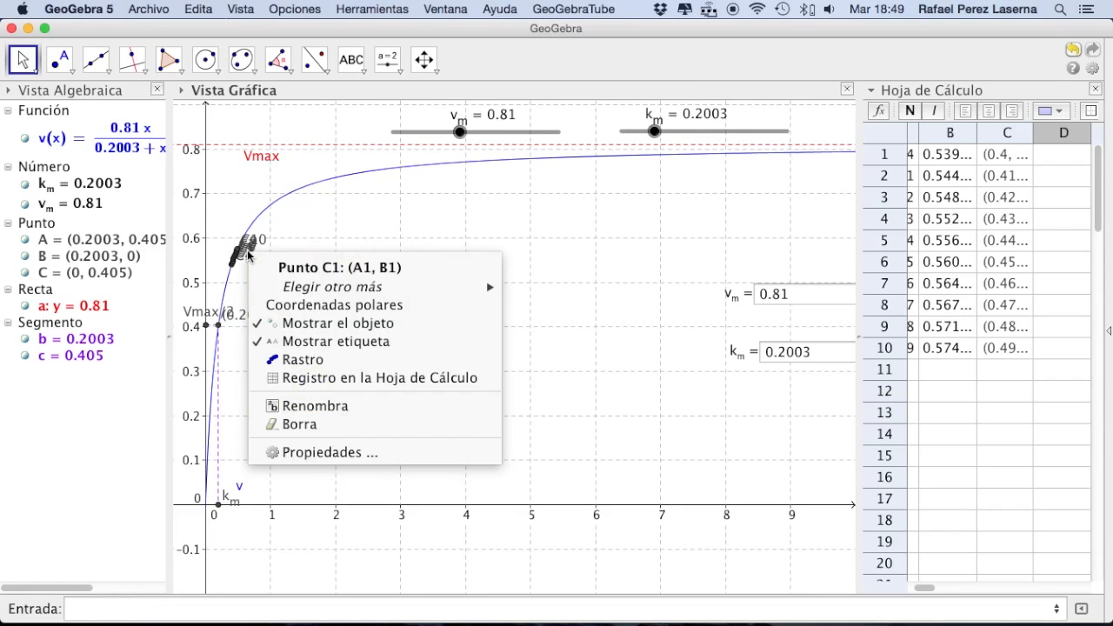
left_click(377, 454)
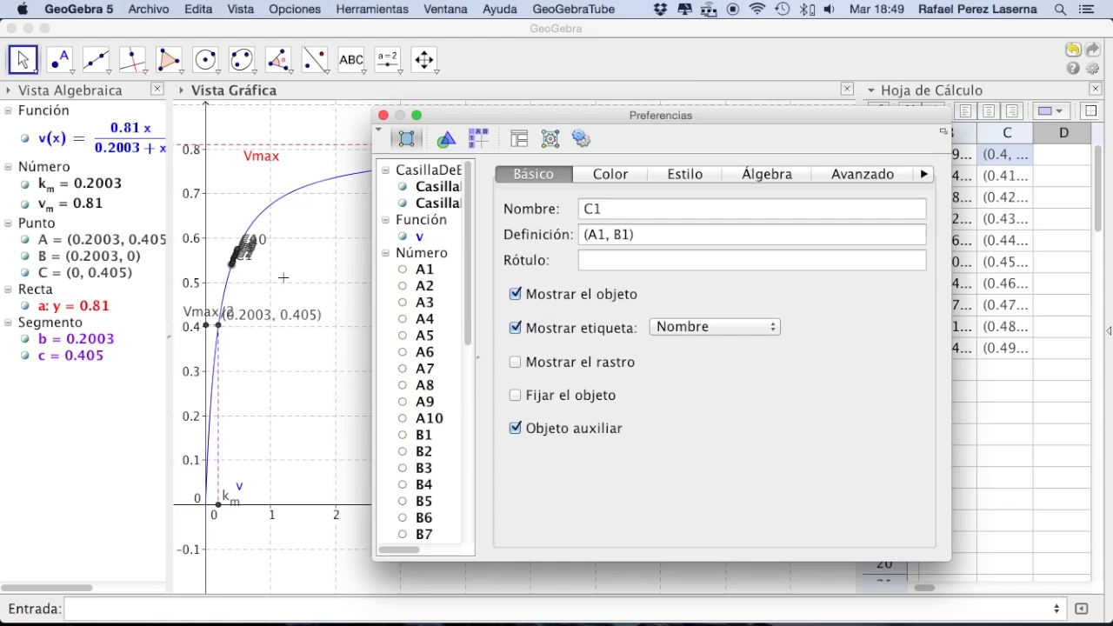
left_click_drag(466, 285, 477, 513)
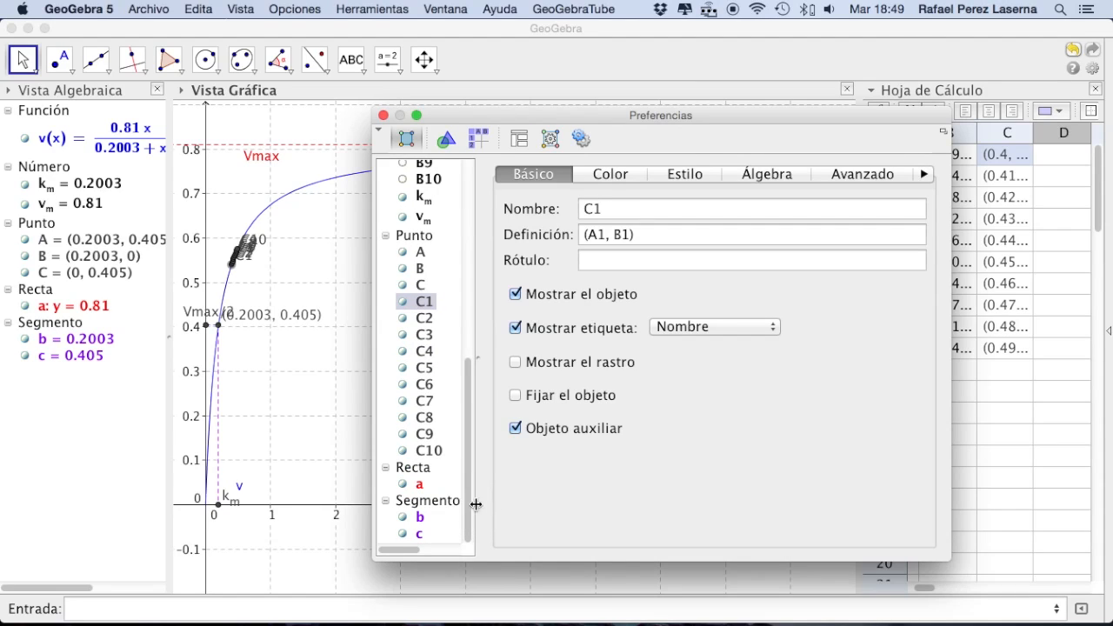
left_click(416, 319, "shift")
left_click(418, 335, "shift")
left_click(417, 335, "super")
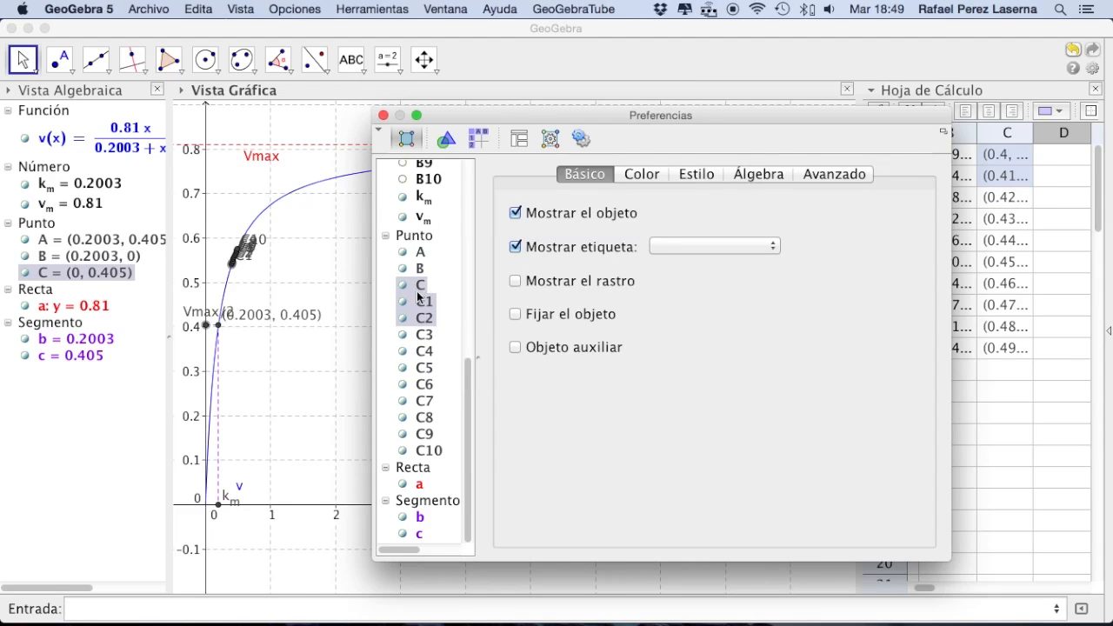
left_click(425, 350)
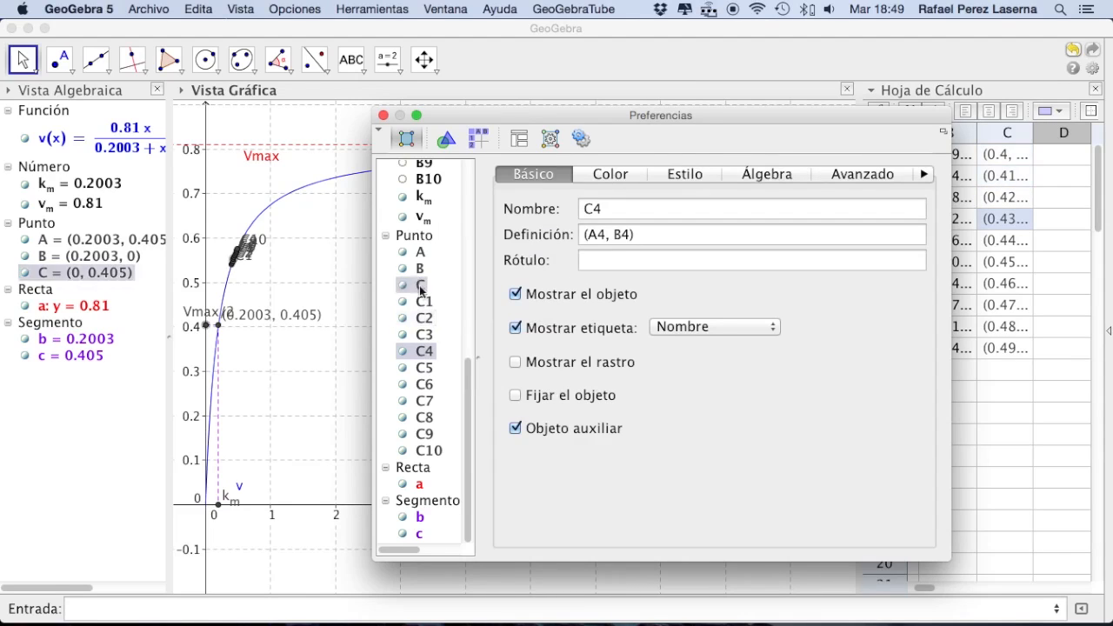
left_click(421, 302, "super")
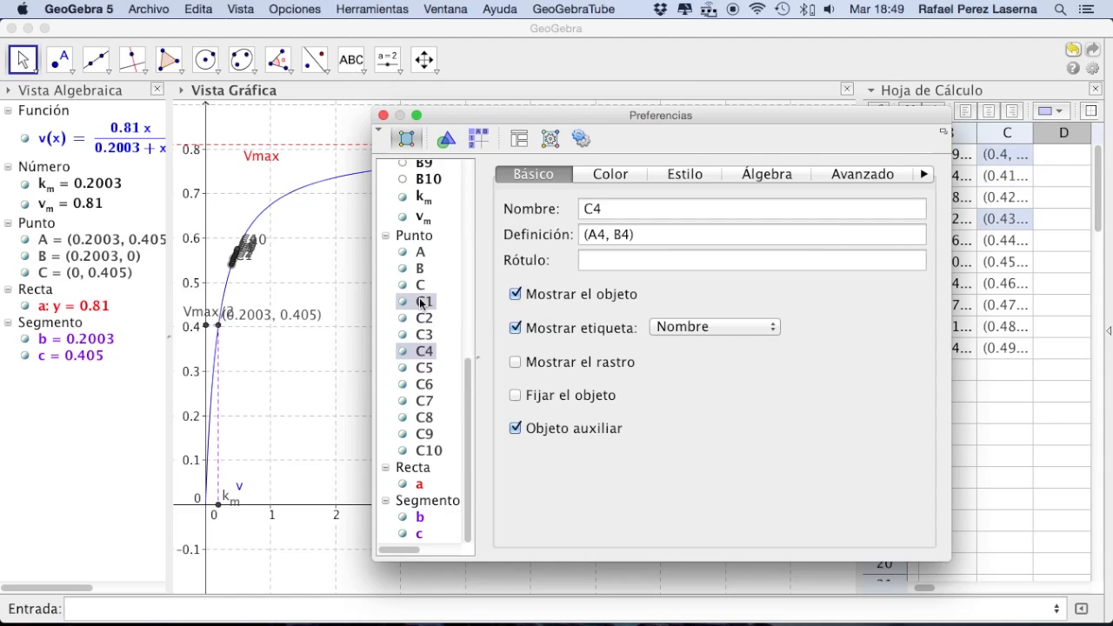
left_click(423, 318, "super")
left_click(422, 302, "super")
left_click(422, 335, "super")
left_click(421, 304, "super")
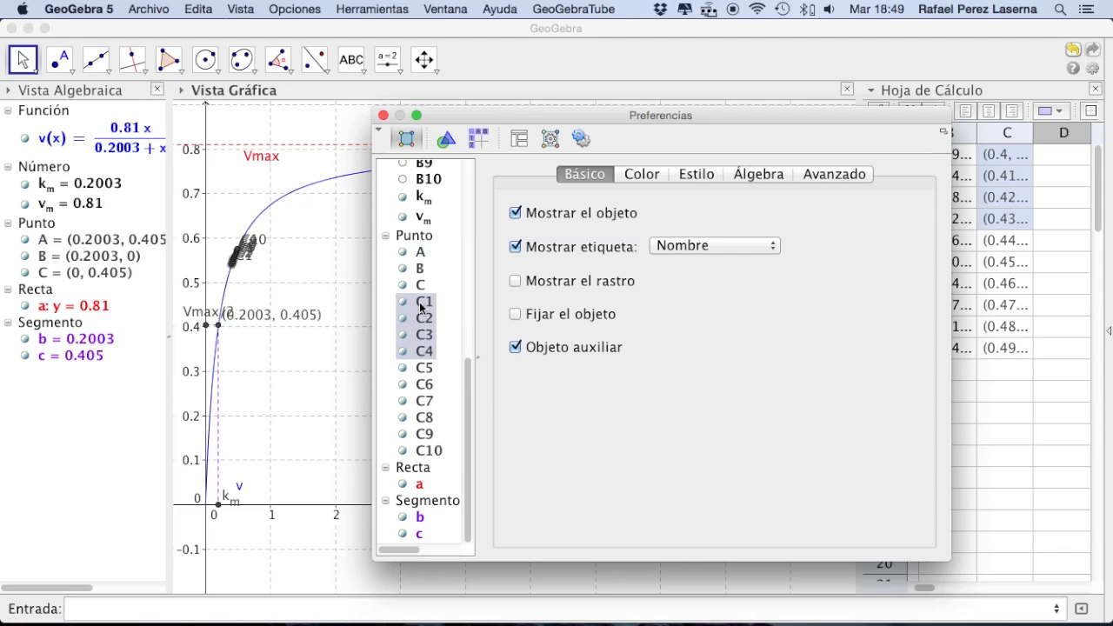
left_click(424, 385, "super")
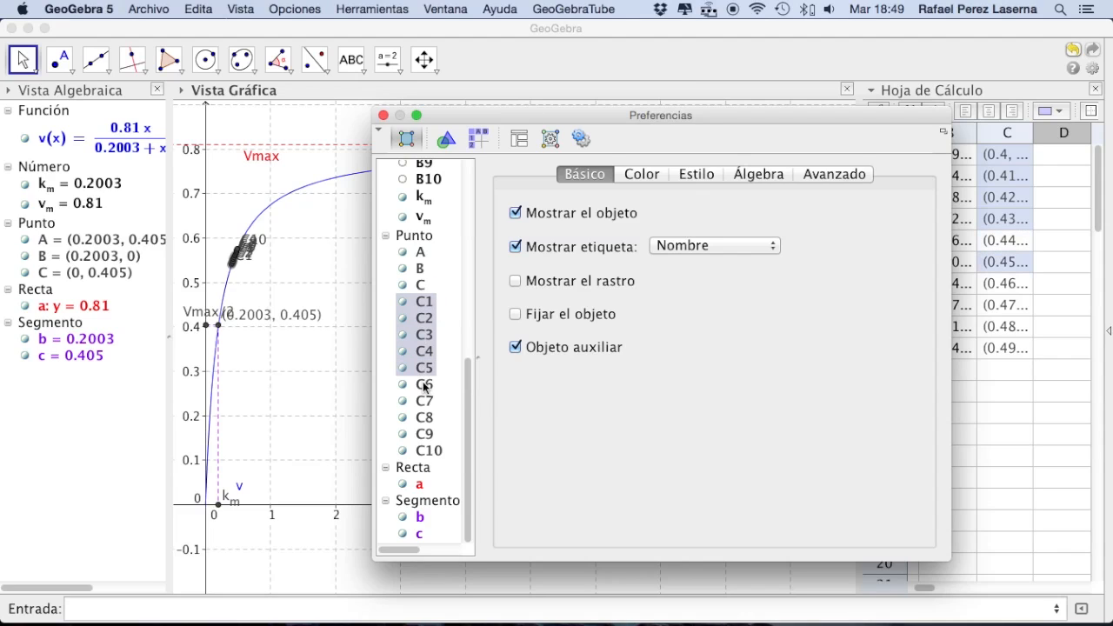
left_click(428, 449, "super")
left_click(423, 420, "super")
left_click(424, 434, "super")
left_click(424, 417, "super")
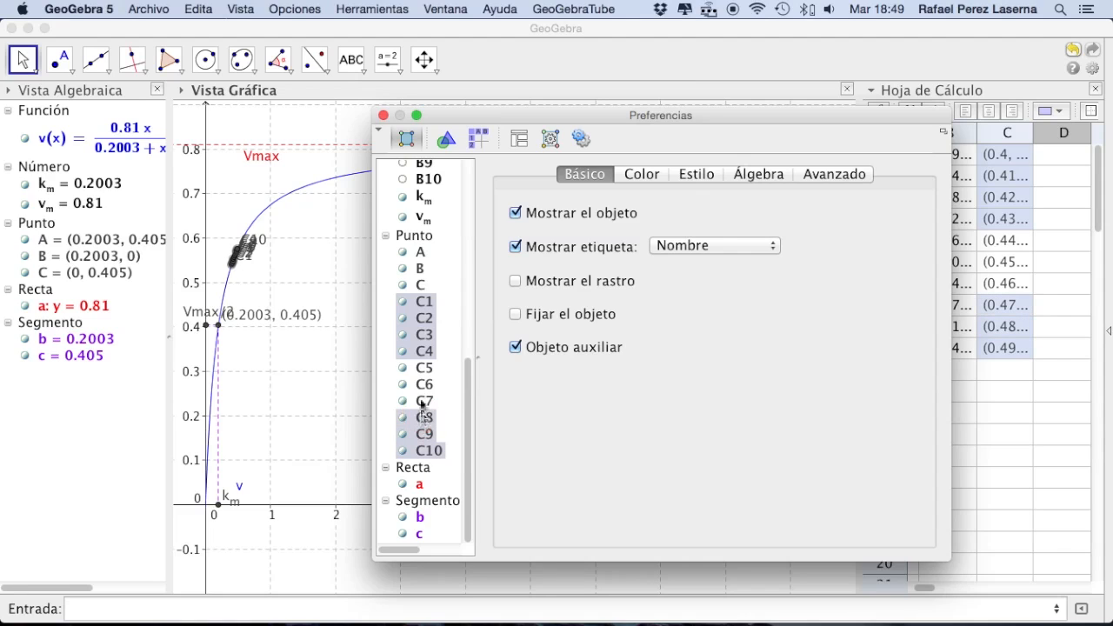
left_click(422, 401, "super")
left_click(424, 384, "super")
left_click(423, 368, "super")
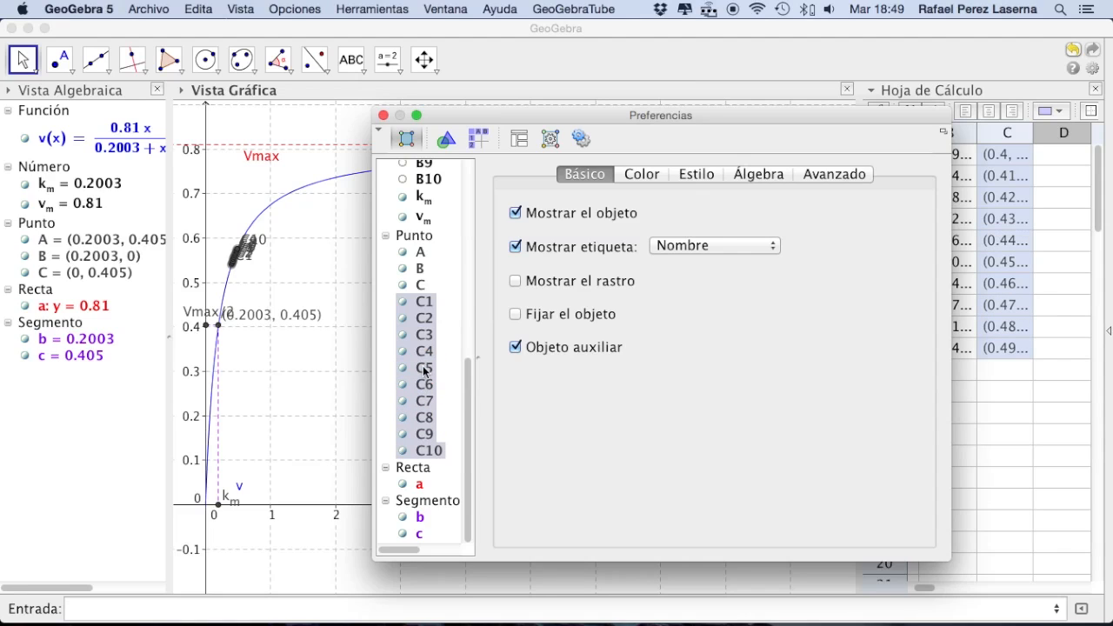
left_click(515, 247)
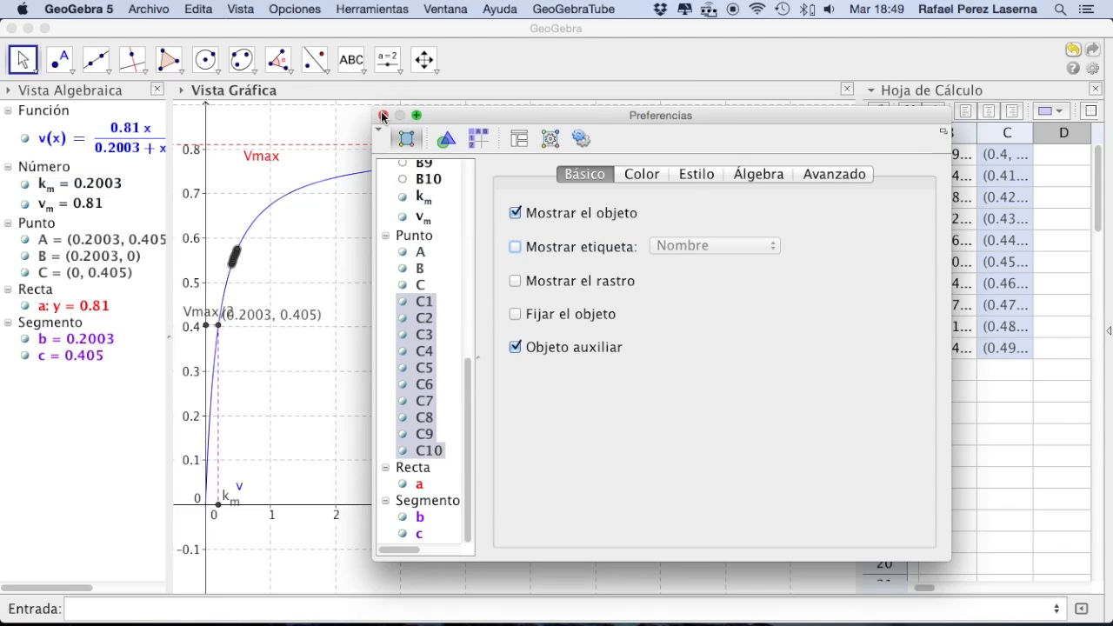
- Set the color of points C1 to C10 to red (255, 0, 0) and close the preferences
left_click(642, 176)
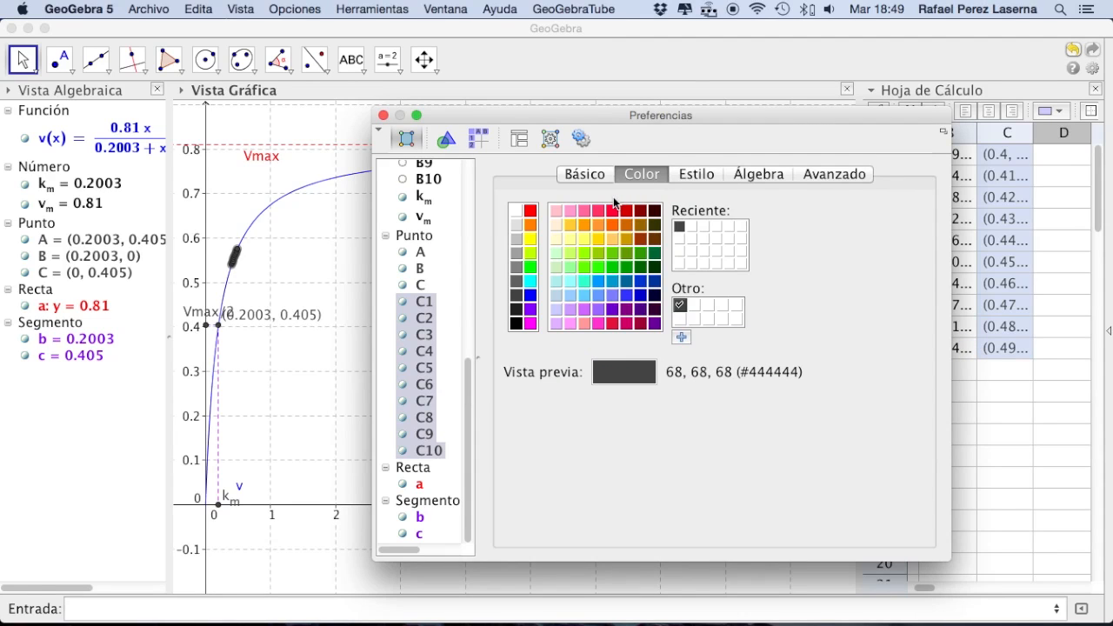
left_click(529, 210)
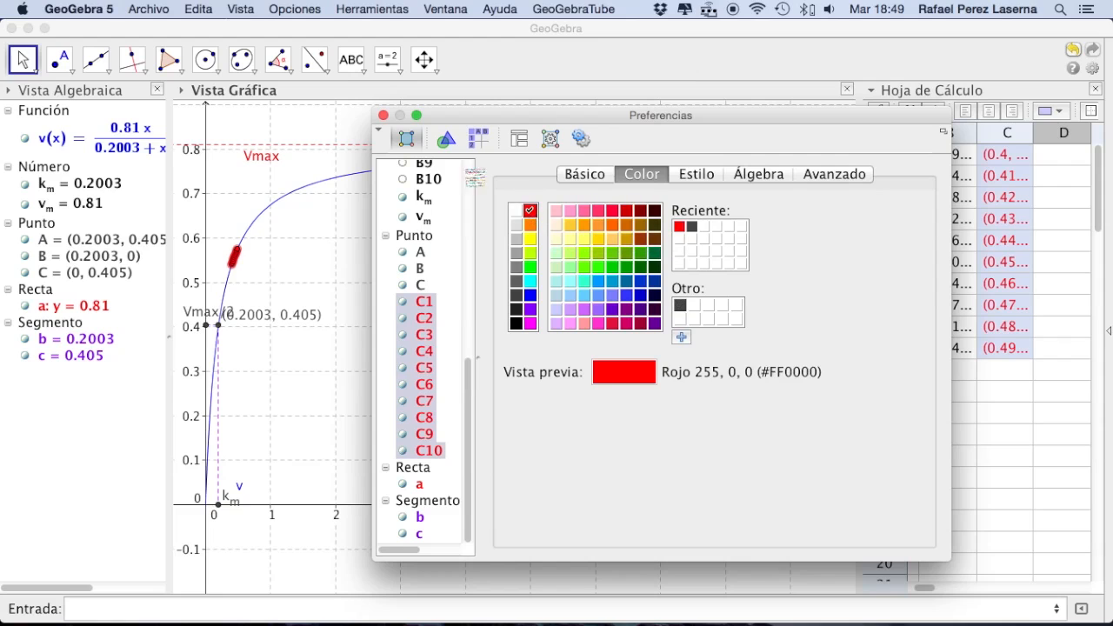
left_click(384, 115)
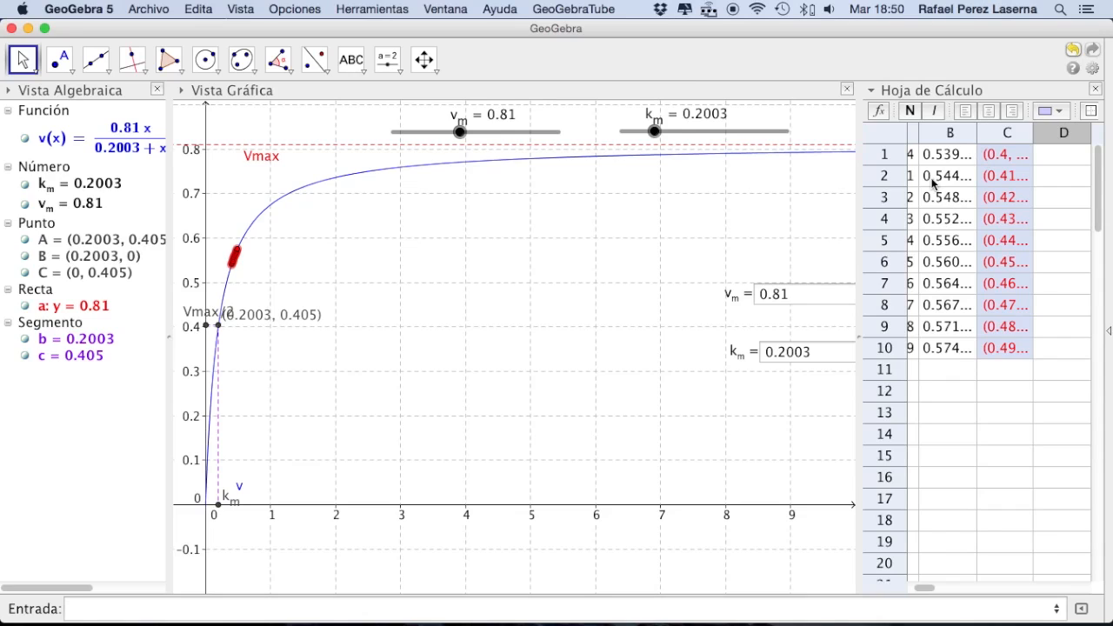
- Move the Vmax/2 label to just below its point on the vertical axis
scroll(946, 155, "left", 2)
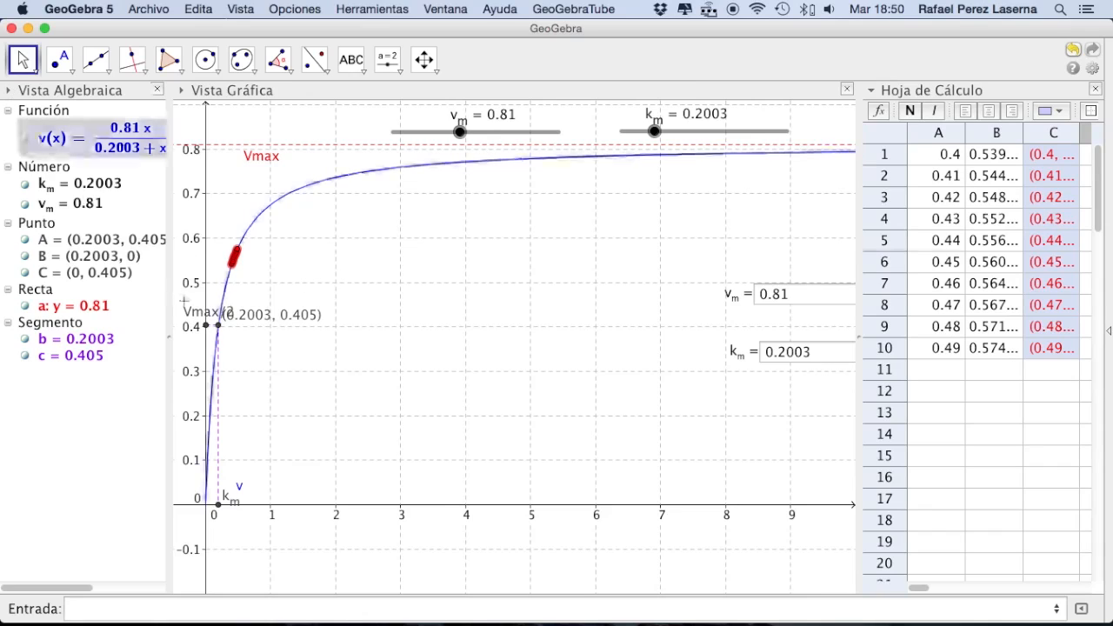
left_click_drag(193, 315, 187, 338)
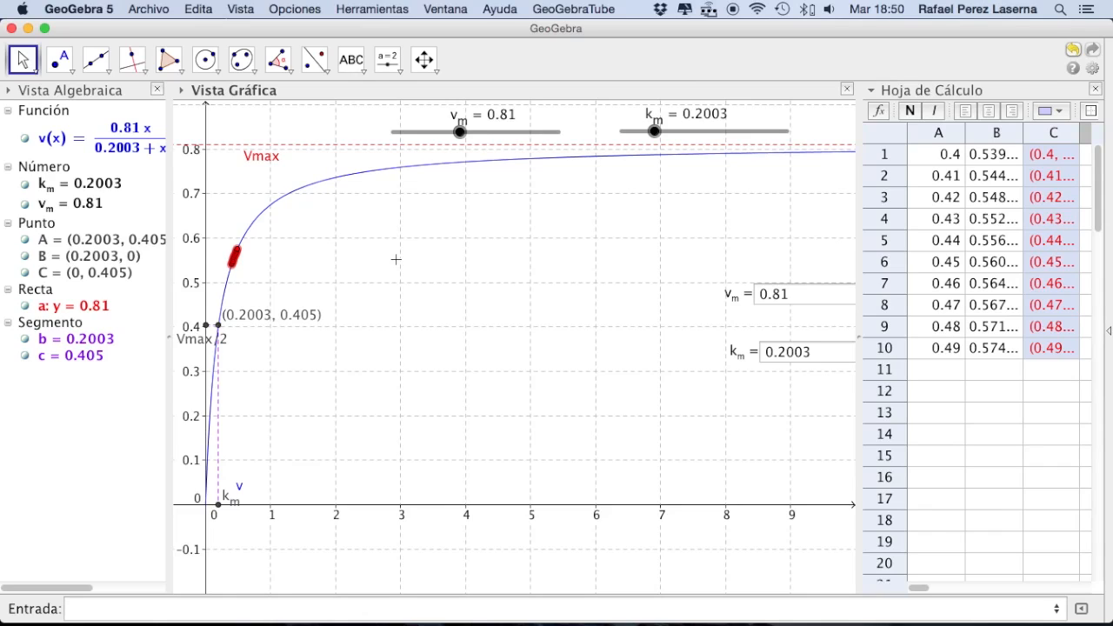
- Switch to the Google Docs notes and compare the listed properties, from domain and image to the limit, with the GeoGebra graph
key("ctrl+Right")
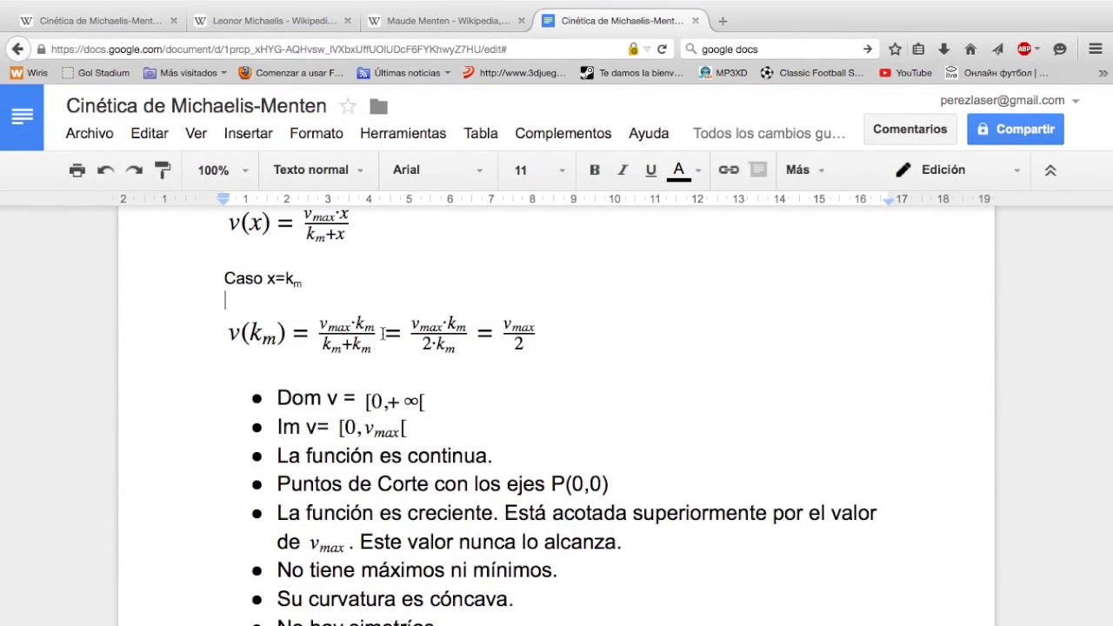
scroll(381, 374, "down", 2)
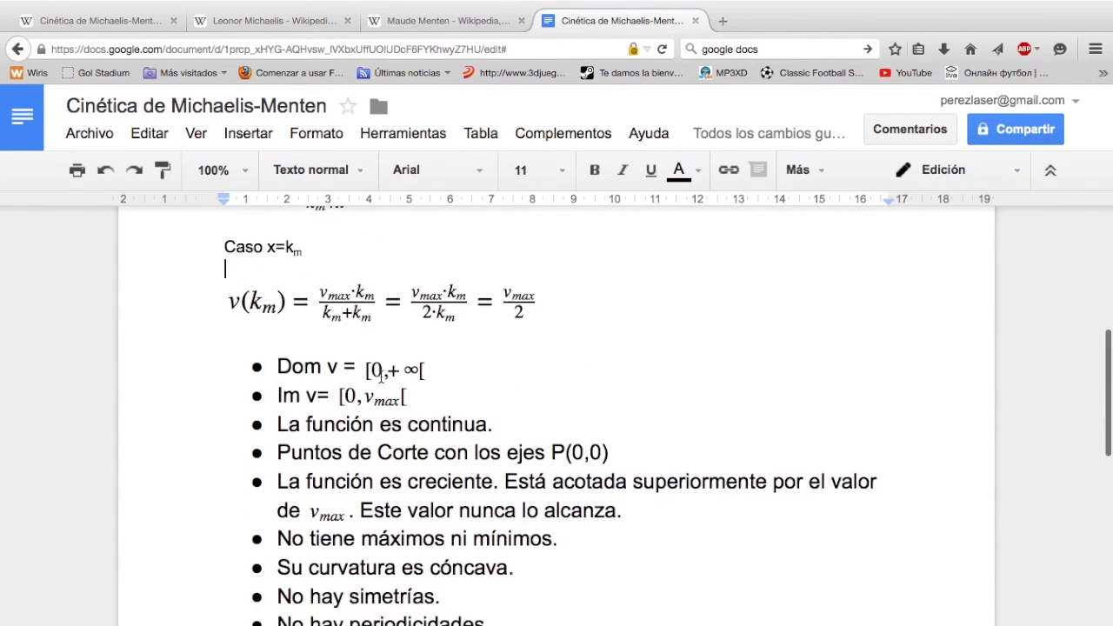
scroll(380, 372, "down", 2)
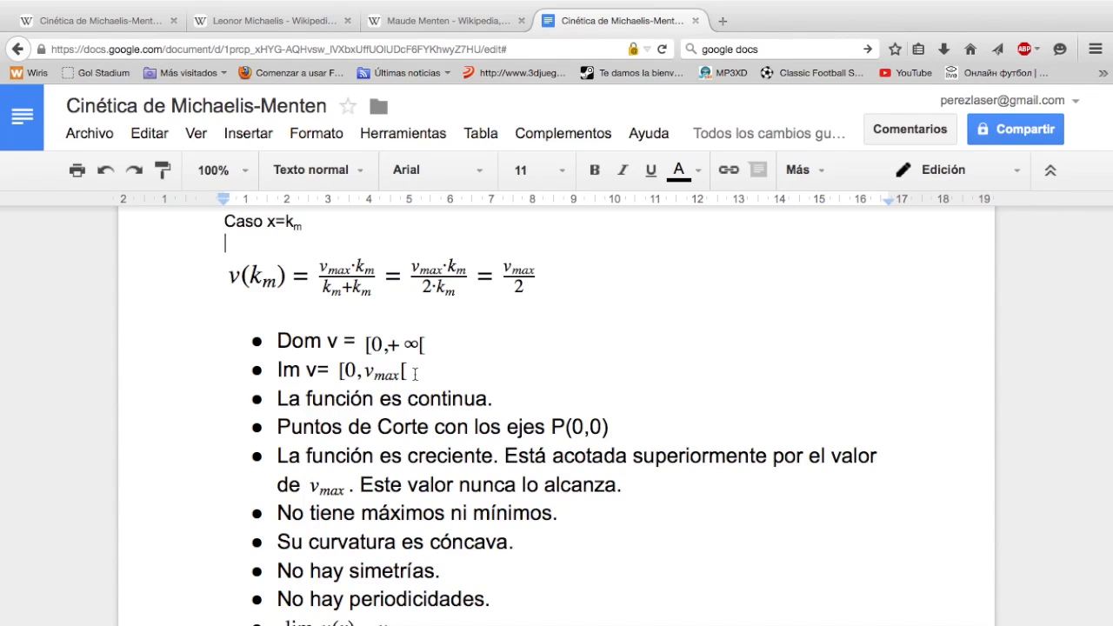
scroll(415, 374, "down", 2)
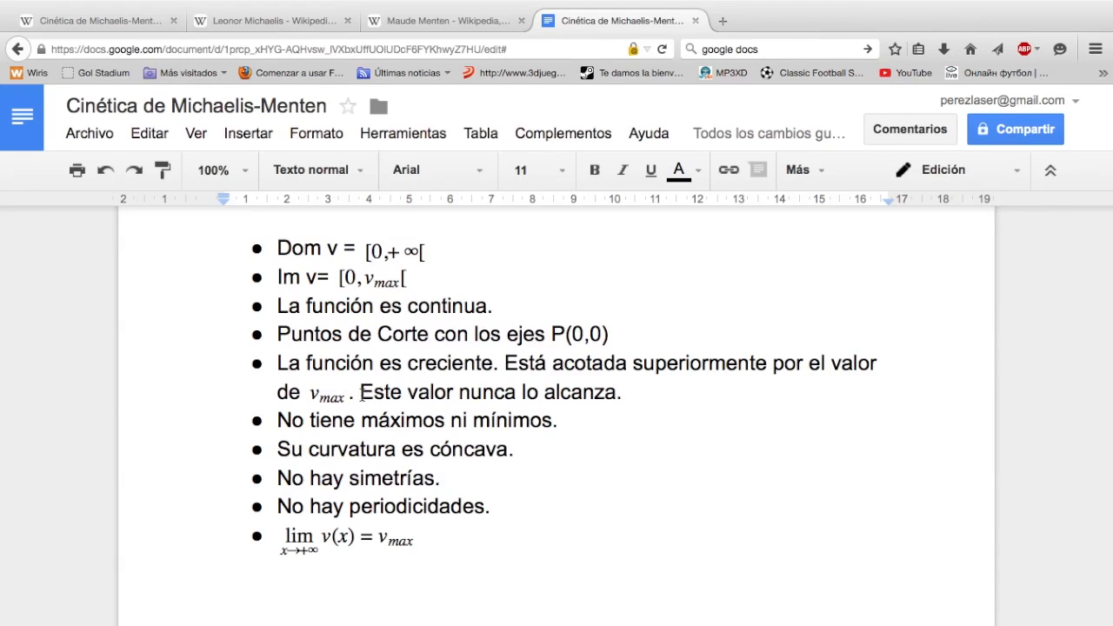
key("ctrl+Left")
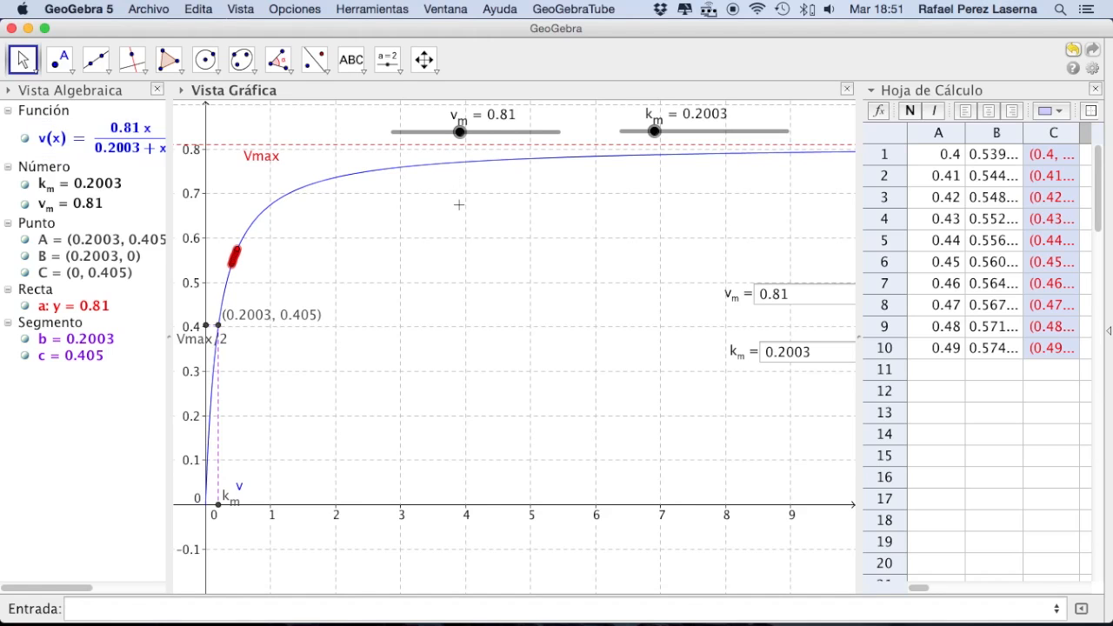
key("ctrl+Right")
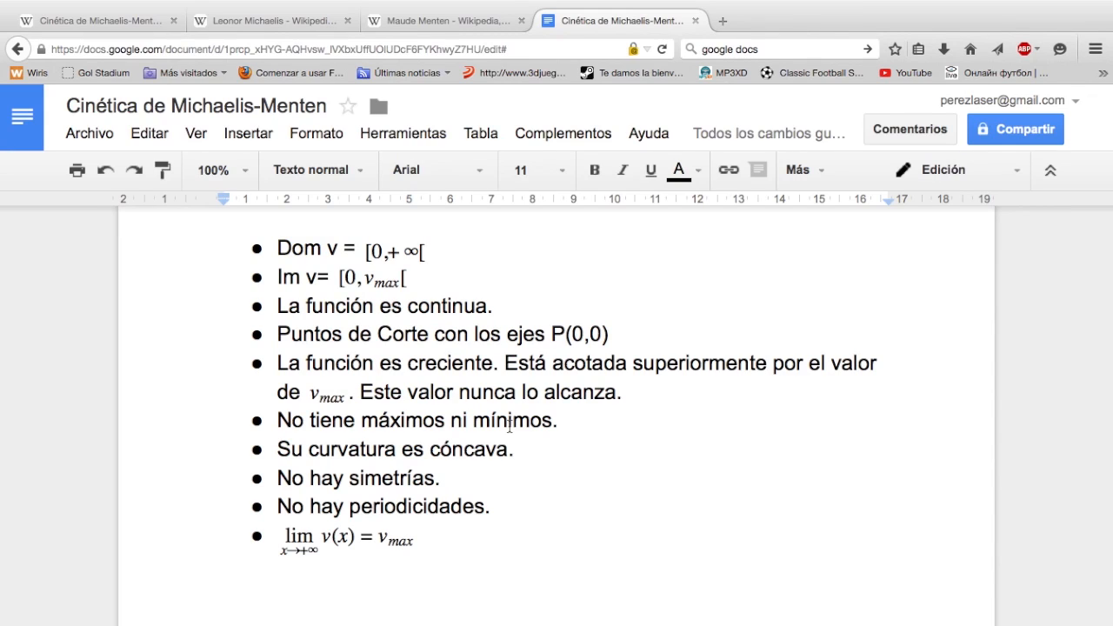
key("ctrl+Left")
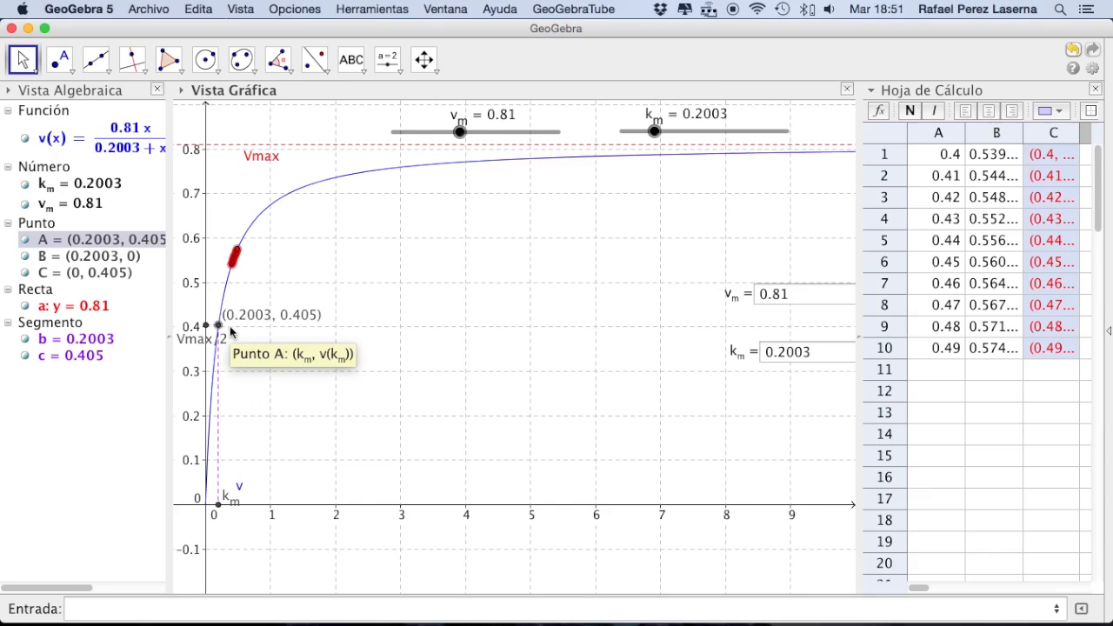
key("ctrl+Right")
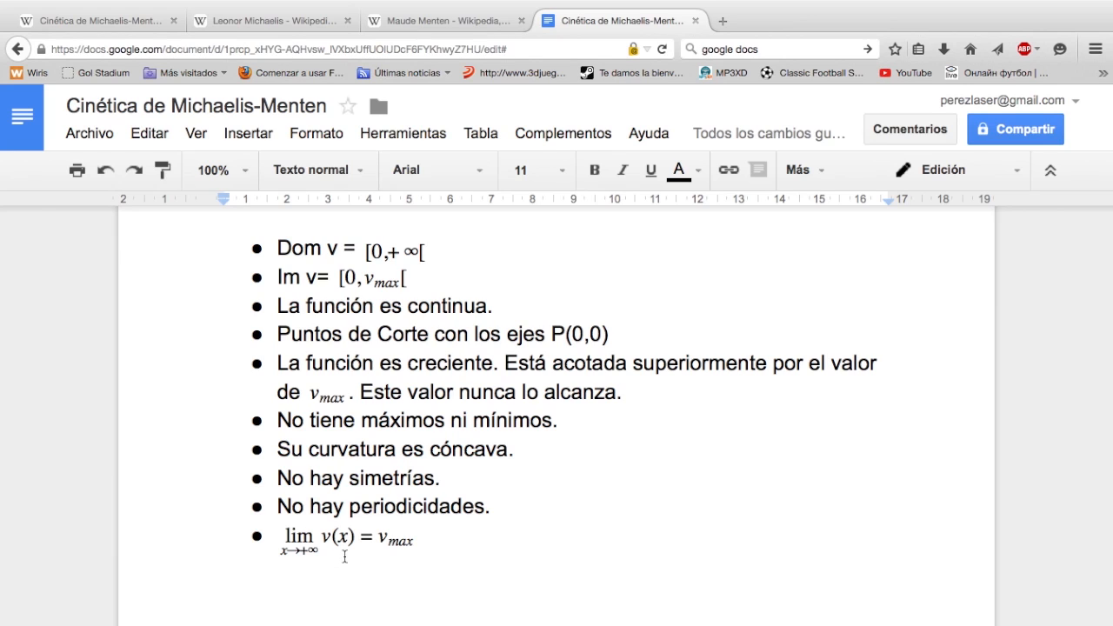
key("ctrl+Left")
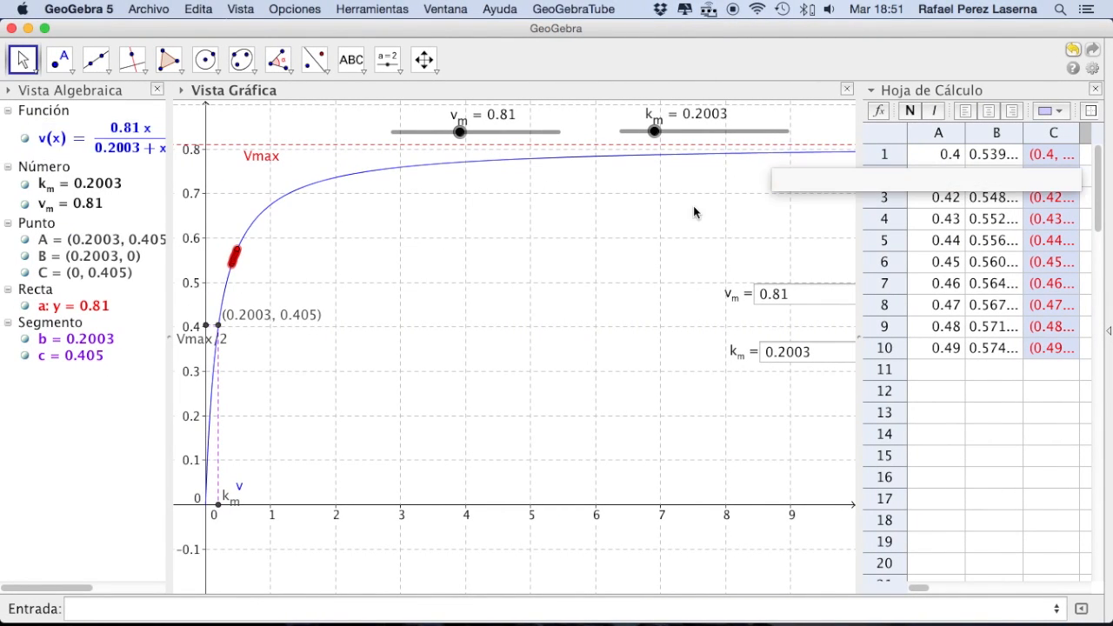
- Set the k_m slider to 0.82
left_click(473, 133)
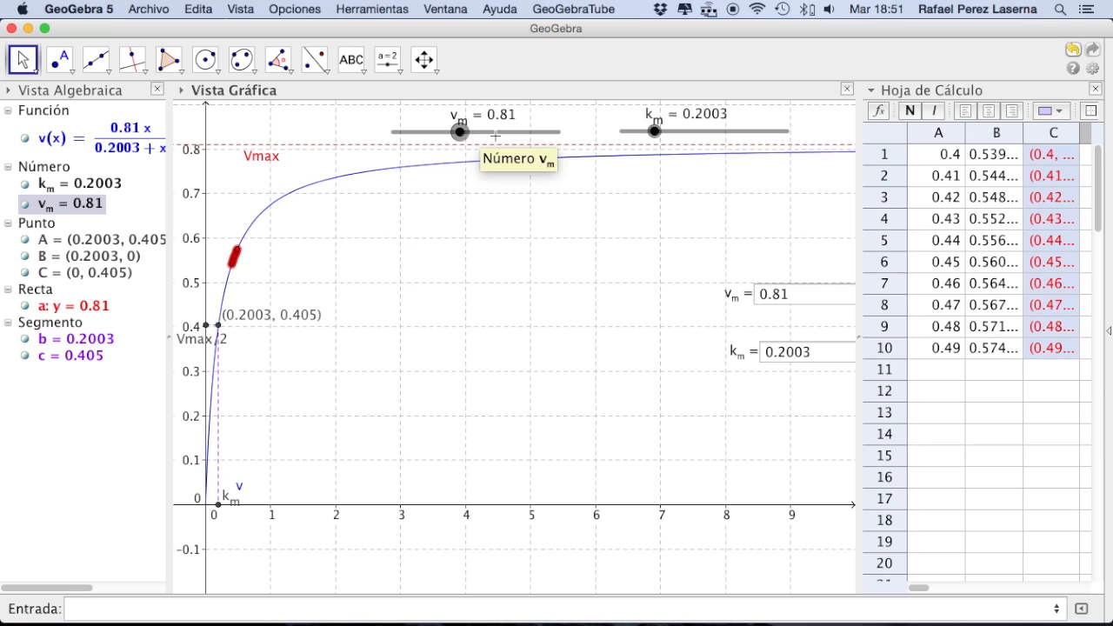
left_click_drag(655, 132, 758, 161)
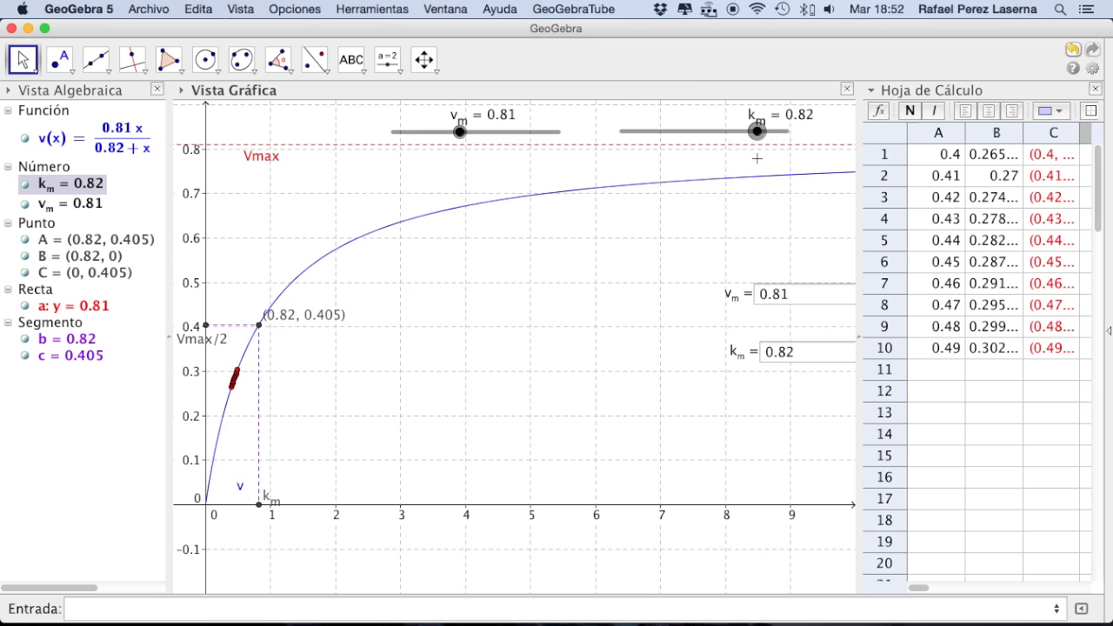